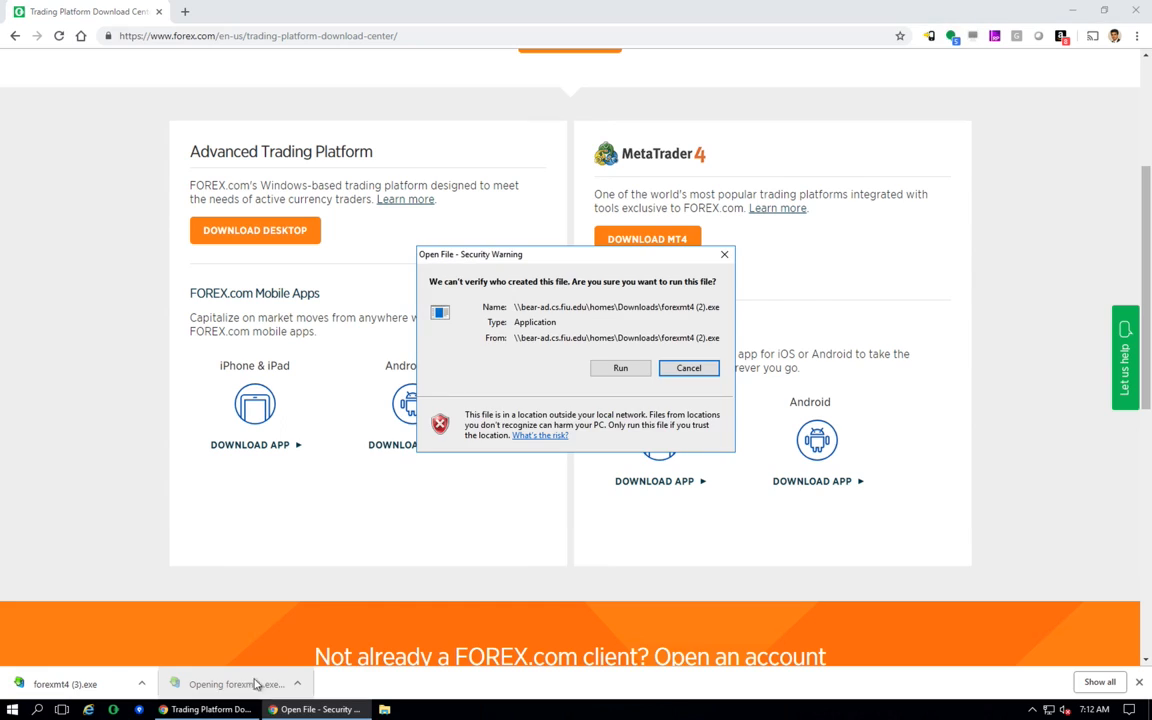
# Step: Run the downloaded forexmt4 (2).exe installer and accept its license agreement
pyautogui.click(621, 373)
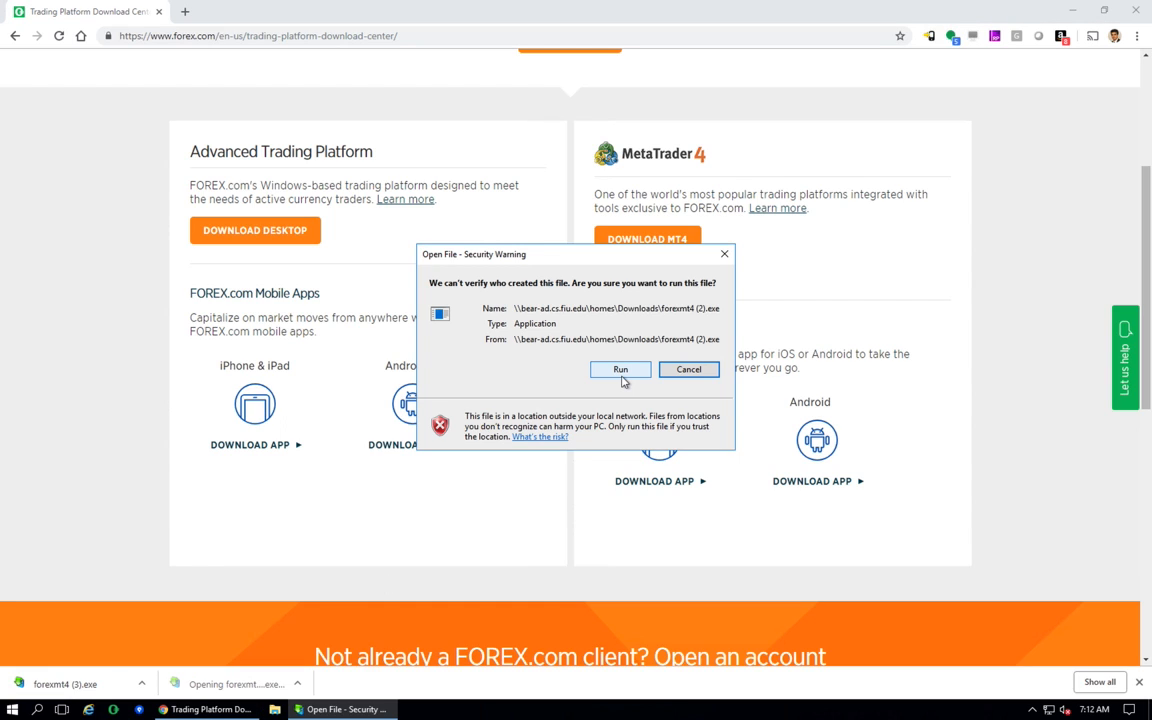
pyautogui.click(622, 374)
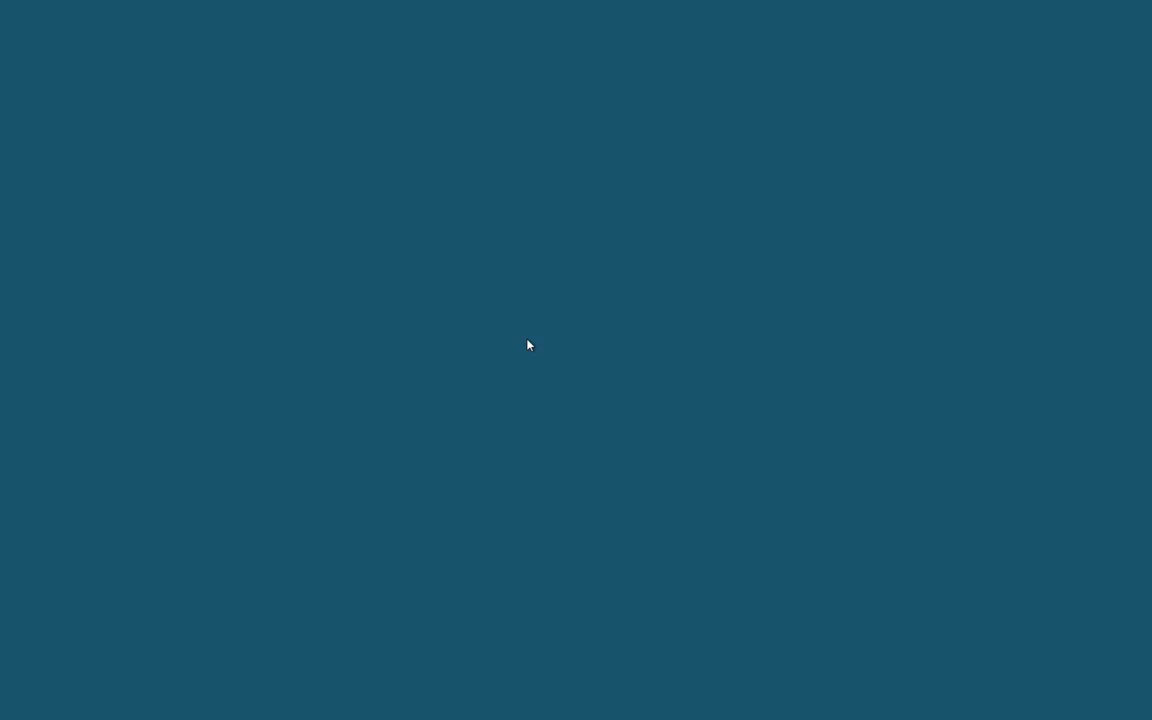
pyautogui.click(514, 440)
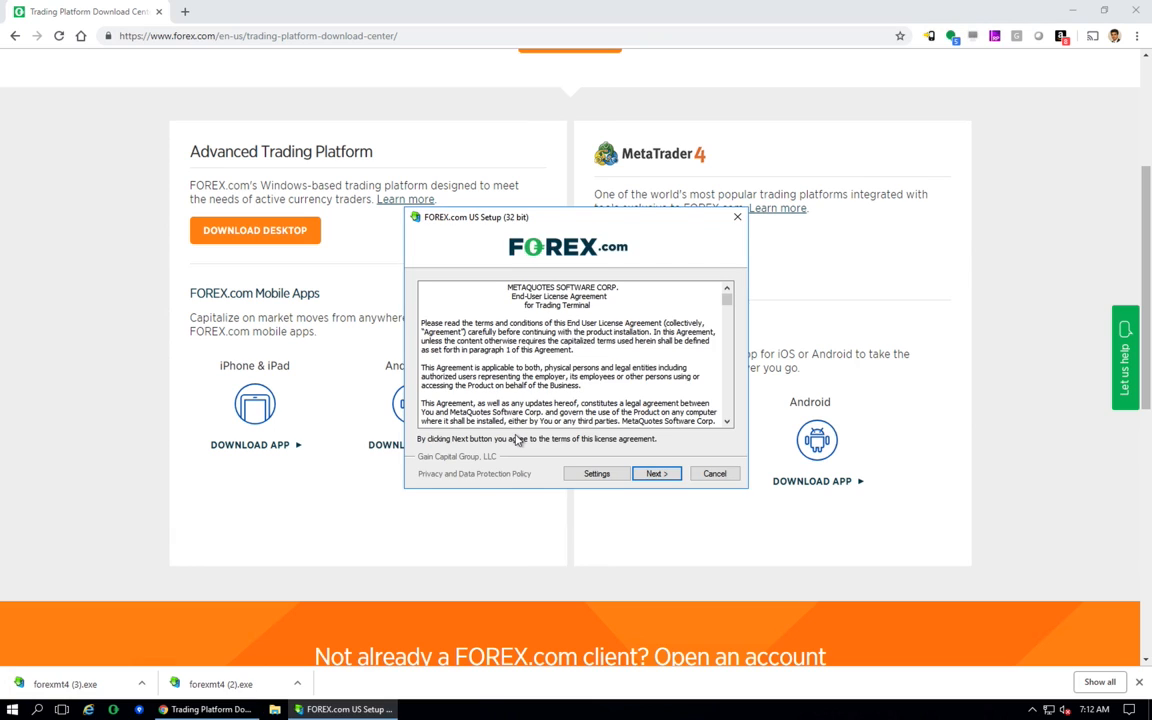
pyautogui.press('Return')
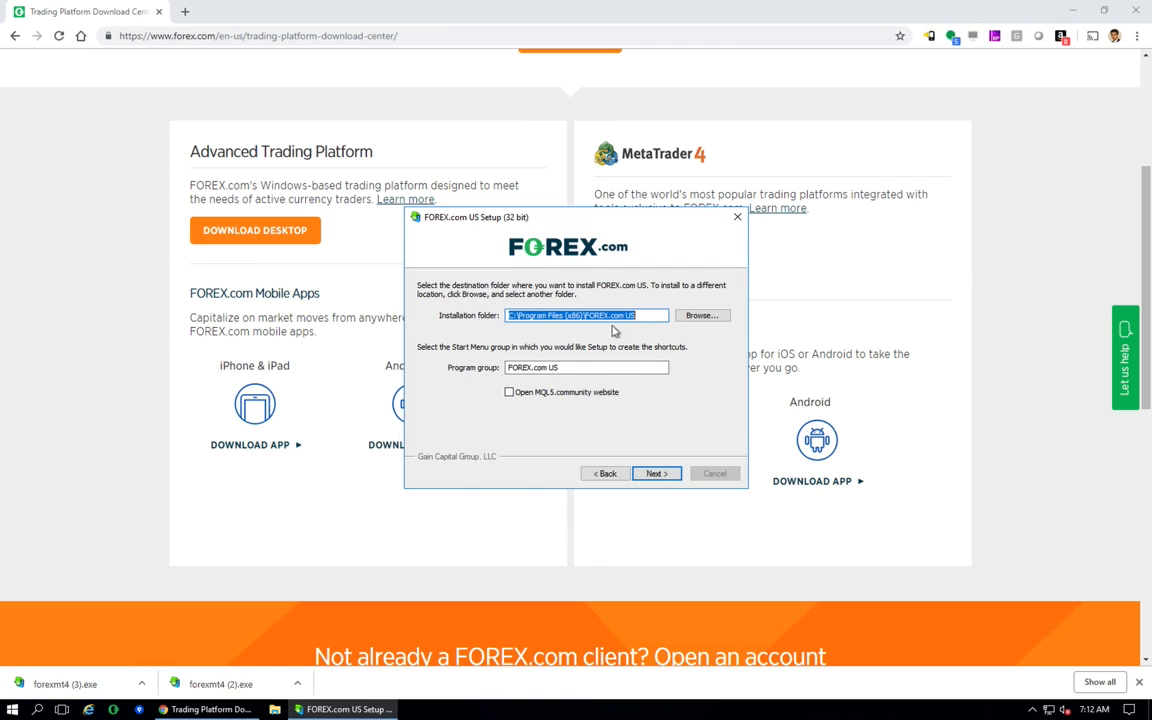
# Step: Create a folder named FX-05 inside MT4\FOREX.com US on drive C and choose it as the installation folder
pyautogui.click(701, 316)
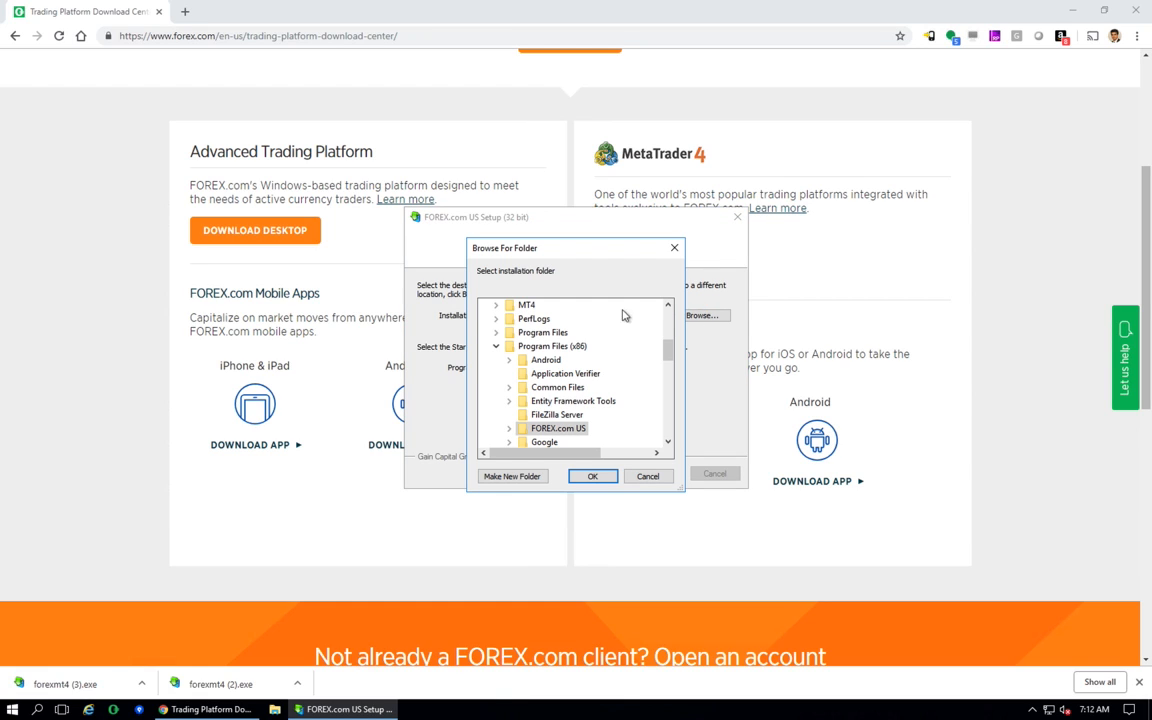
pyautogui.doubleClick(524, 306)
pyautogui.doubleClick(545, 318)
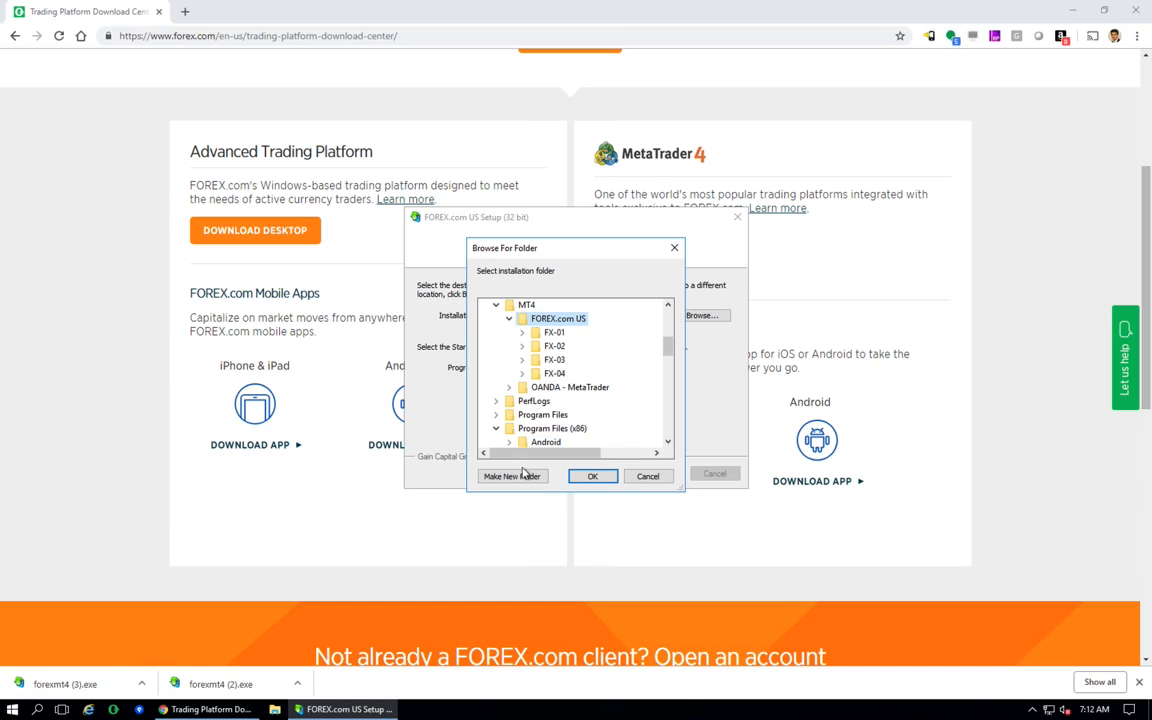
pyautogui.click(524, 305)
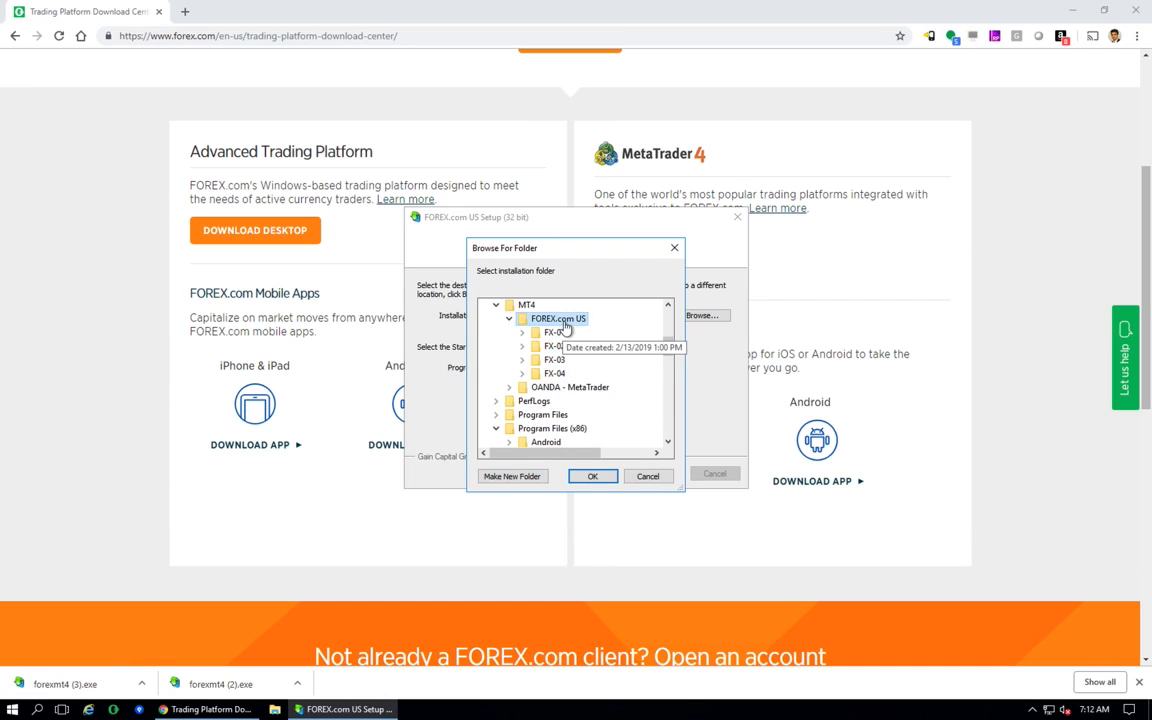
pyautogui.click(566, 317)
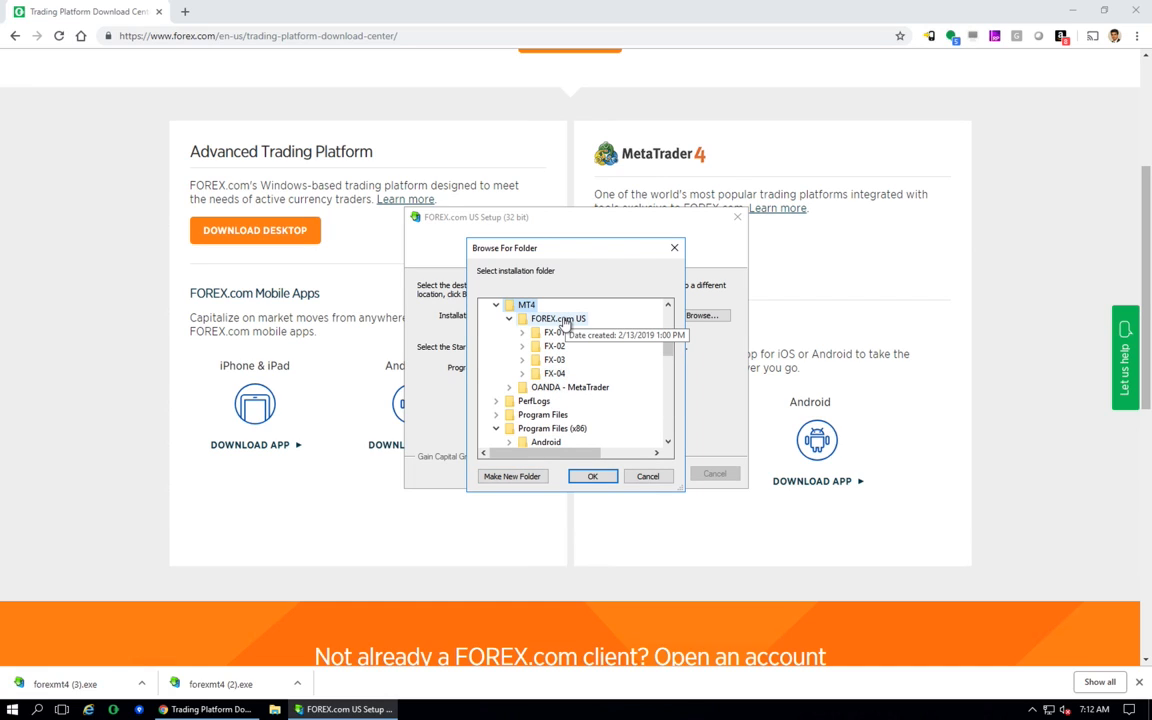
pyautogui.click(515, 477)
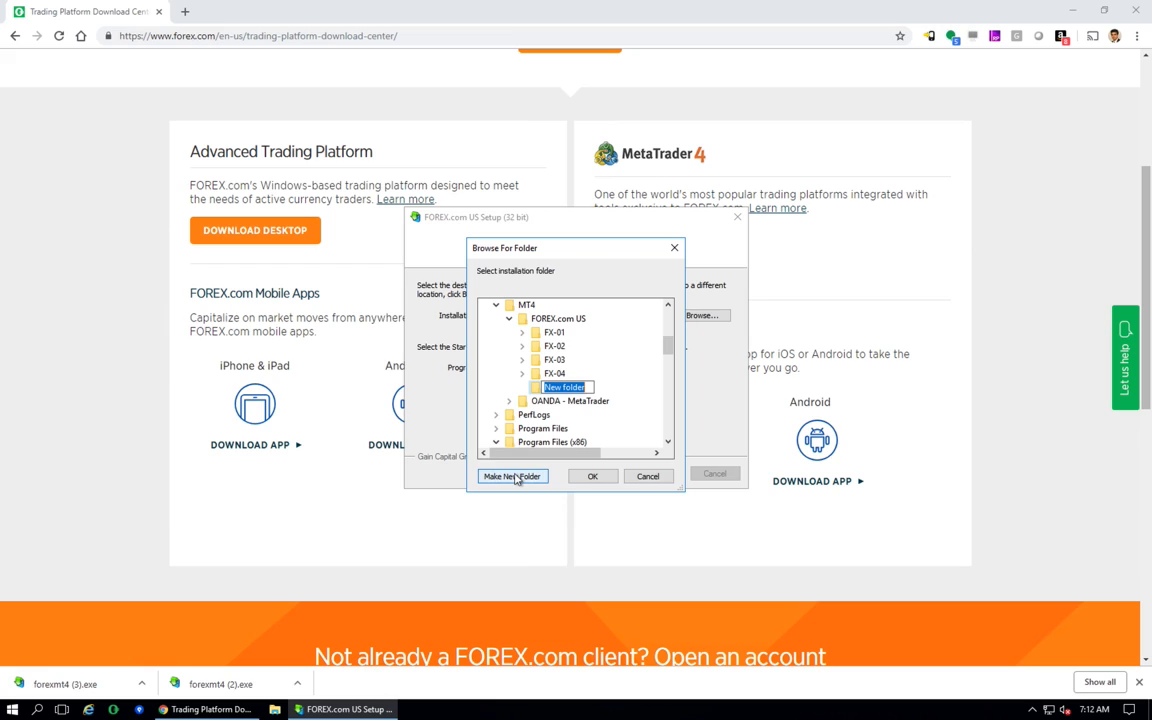
pyautogui.write('FX-05')
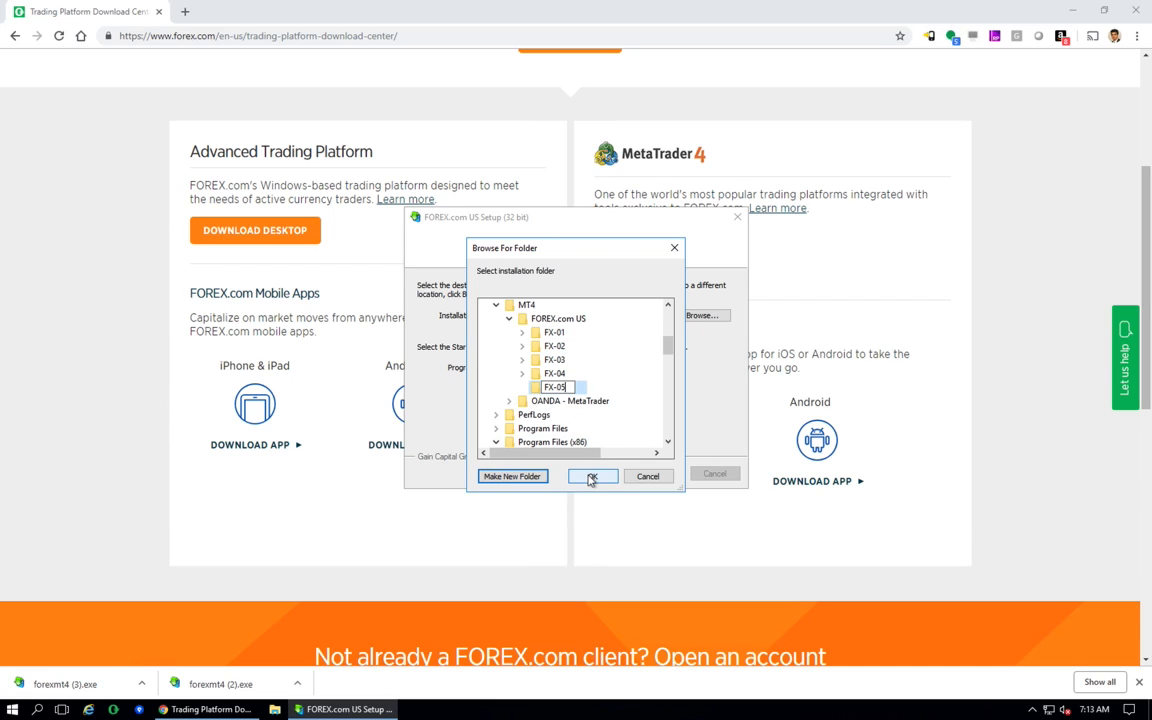
pyautogui.click(590, 478)
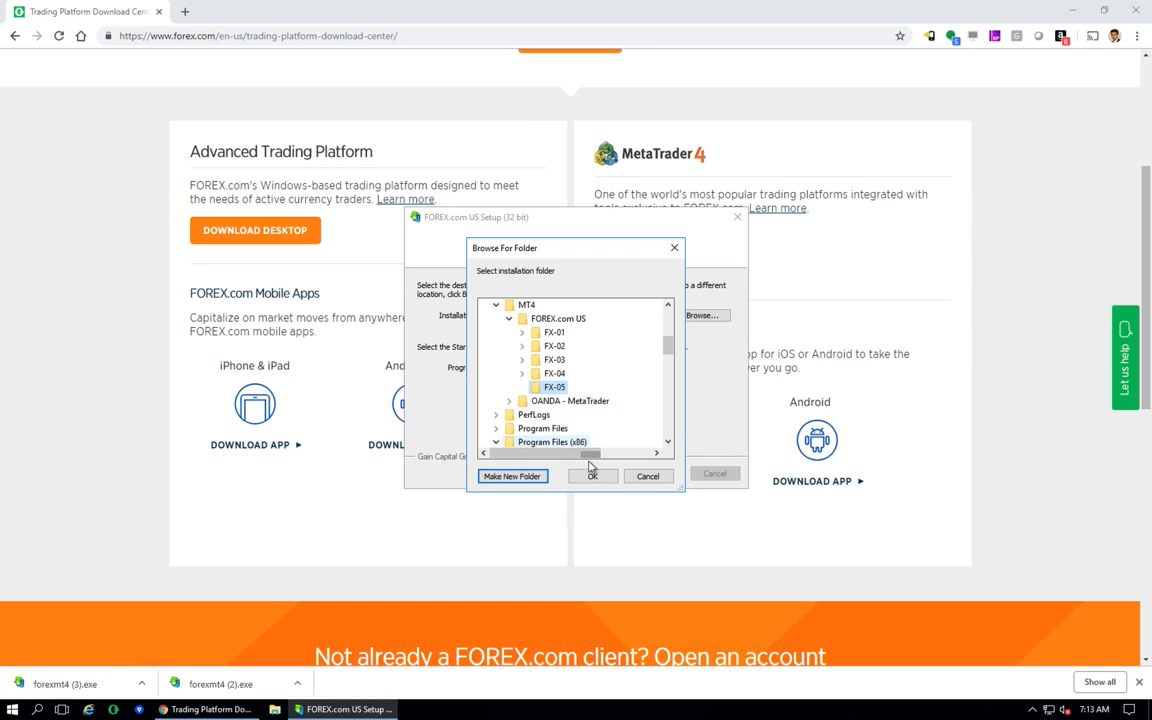
pyautogui.click(591, 477)
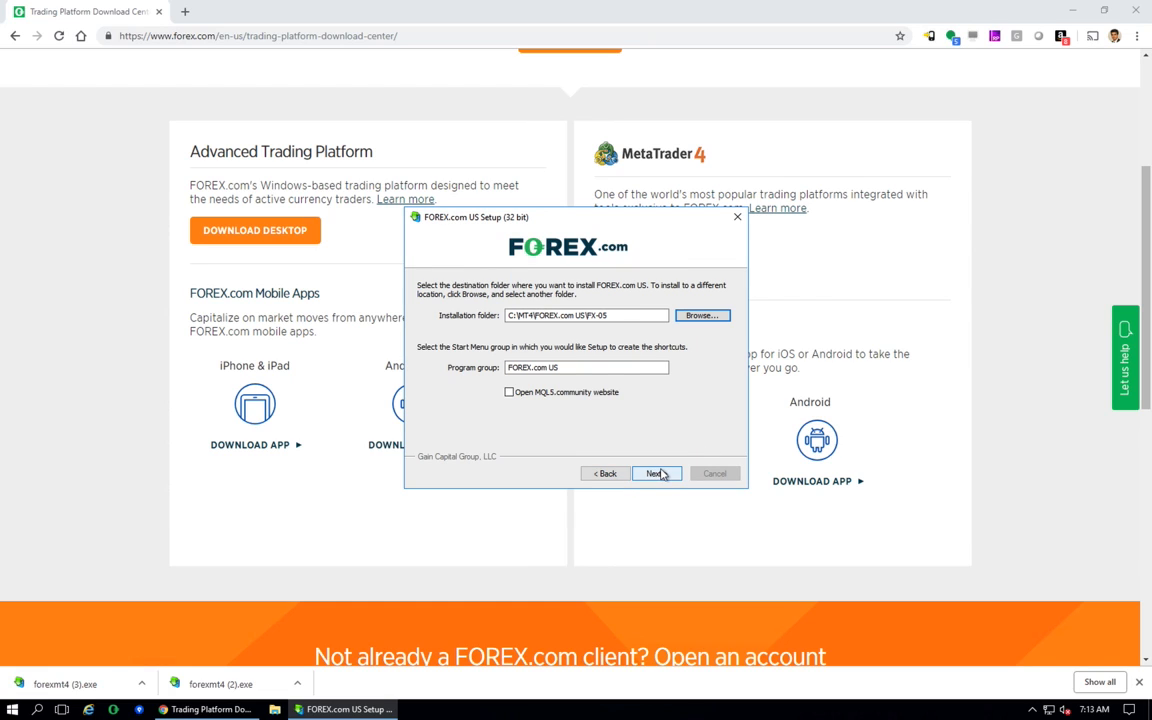
# Step: Install FOREX.com US through to the end of setup, and cancel the account-opening and login dialogs
pyautogui.click(658, 473)
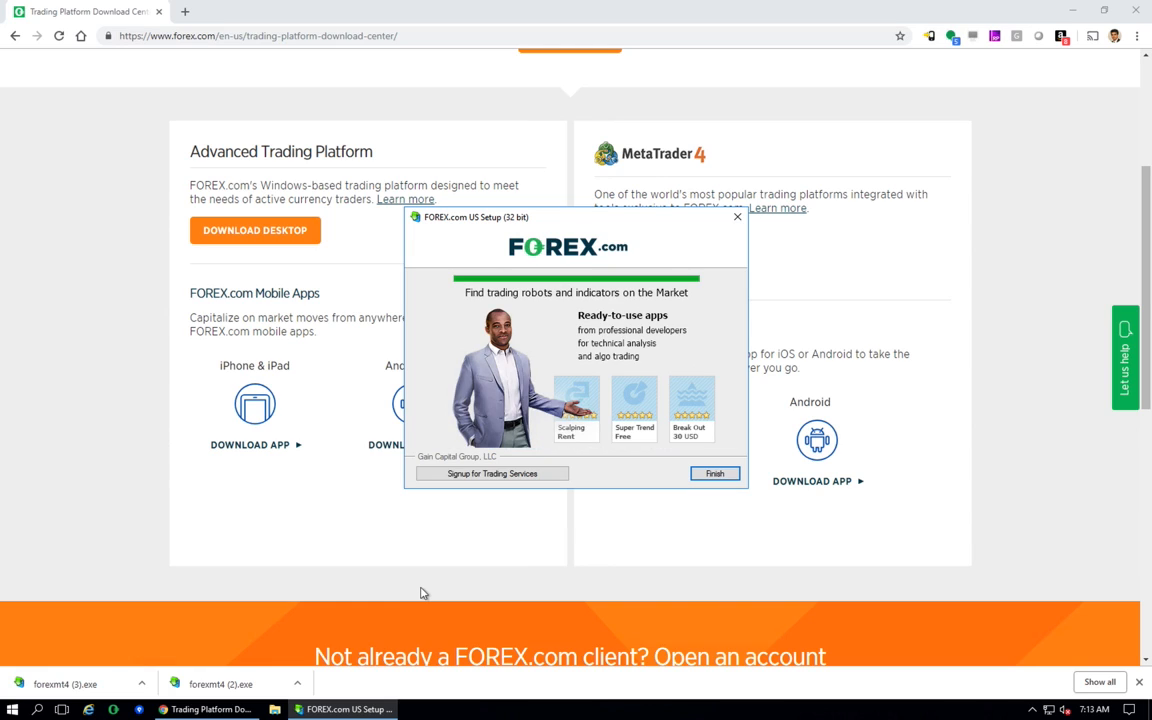
pyautogui.click(714, 474)
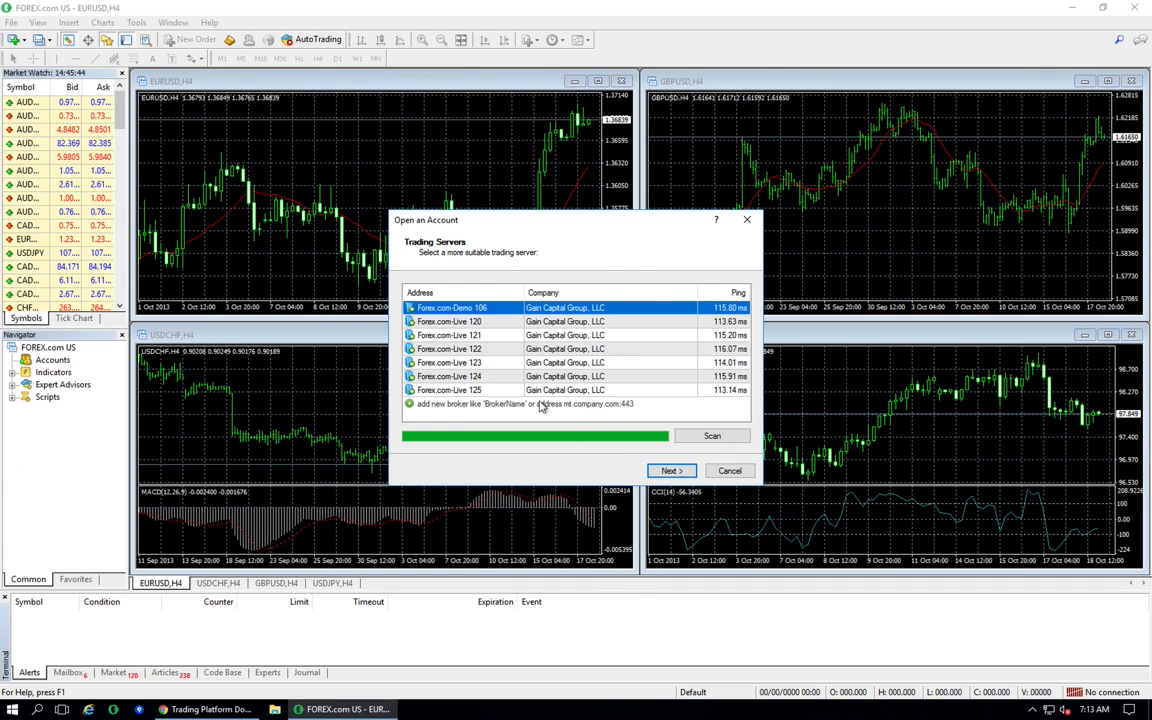
pyautogui.click(726, 473)
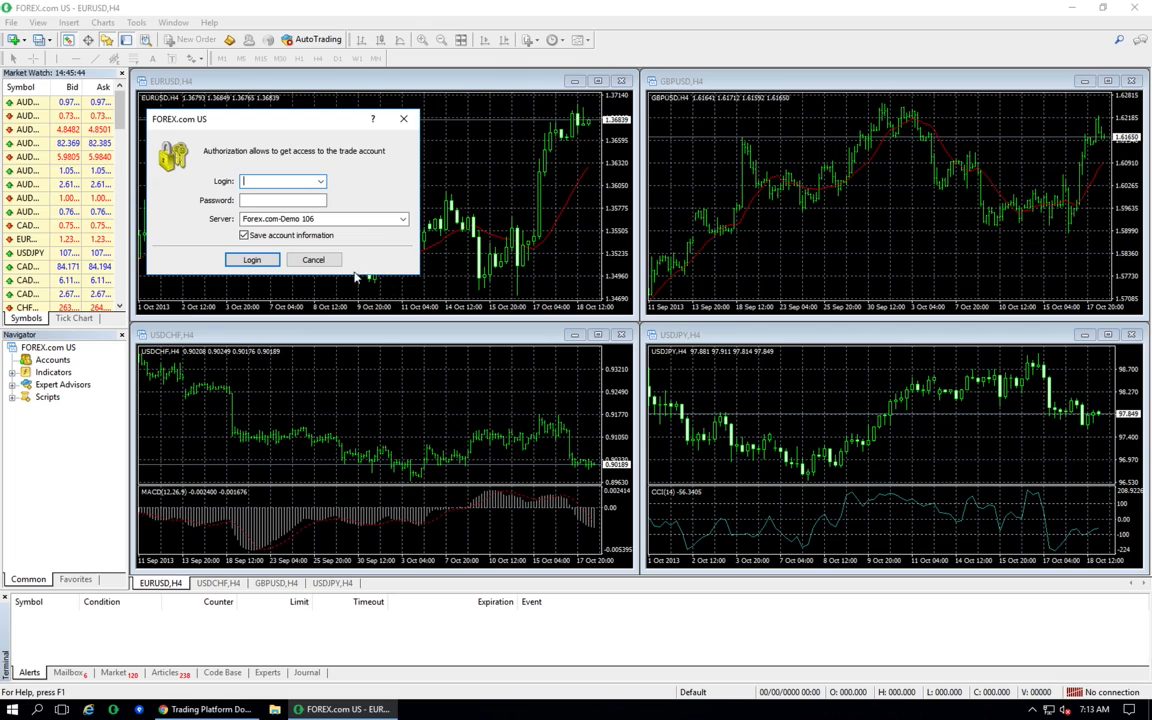
pyautogui.click(313, 260)
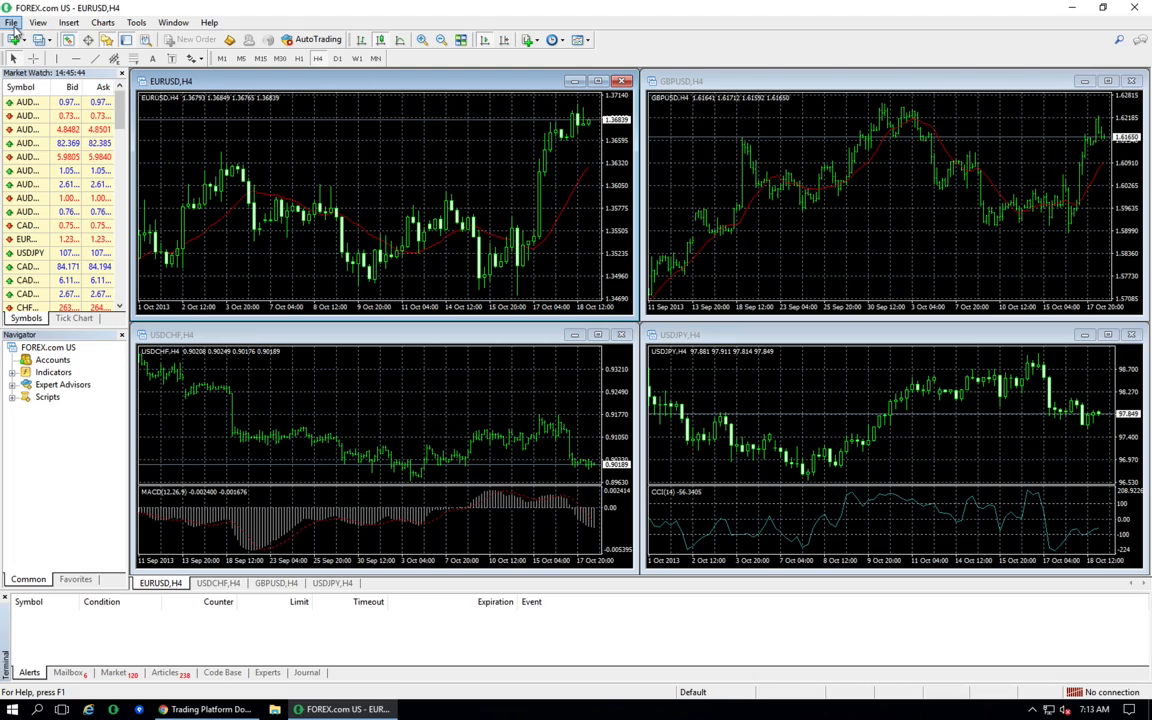
# Step: Inspect the terminal's data folder and the contents of its MQL4 subfolder, closing the folder windows when done
pyautogui.click(12, 23)
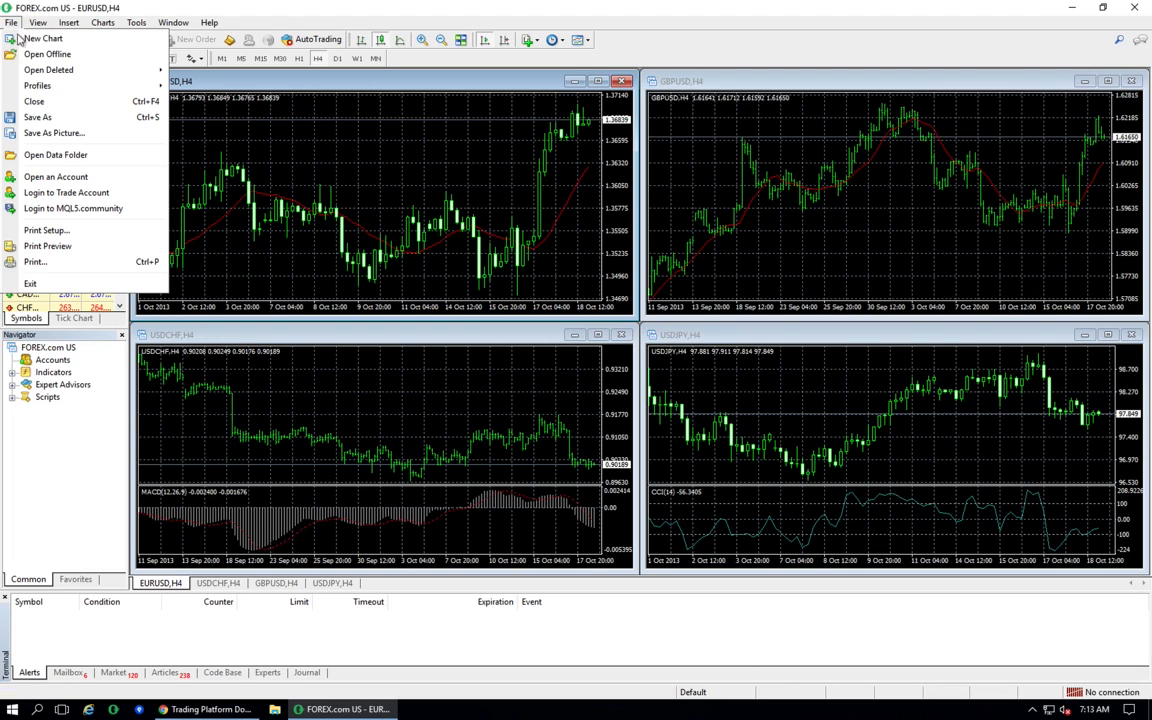
pyautogui.click(84, 160)
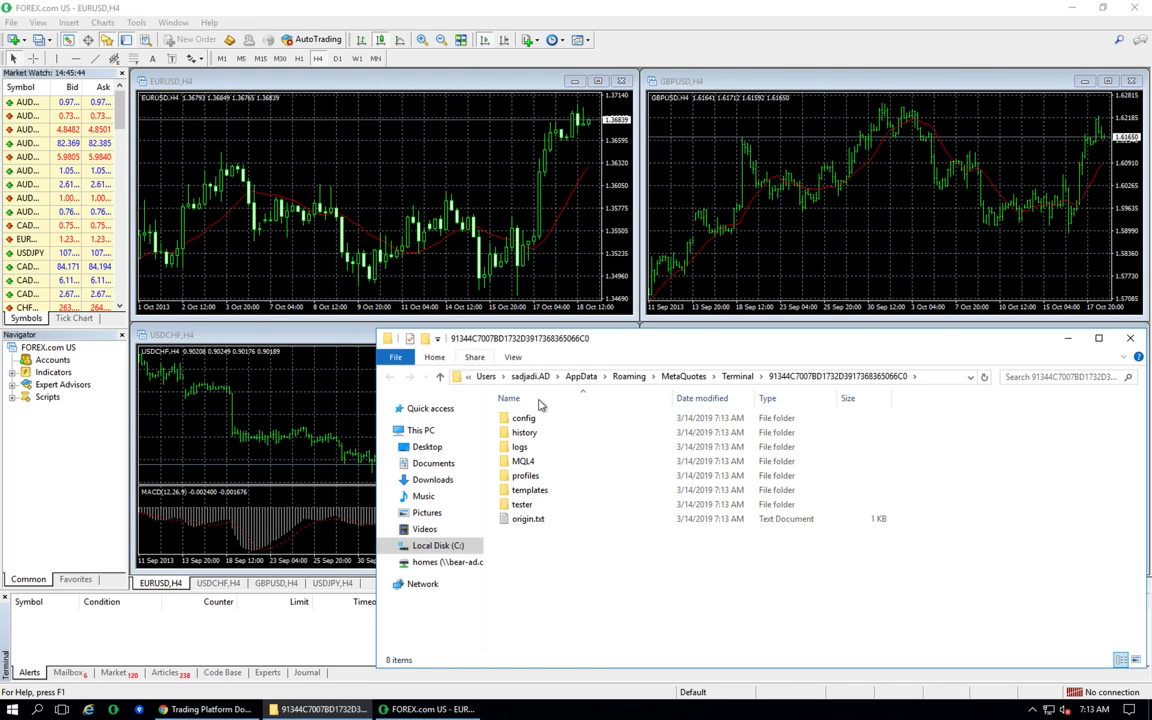
pyautogui.doubleClick(516, 463)
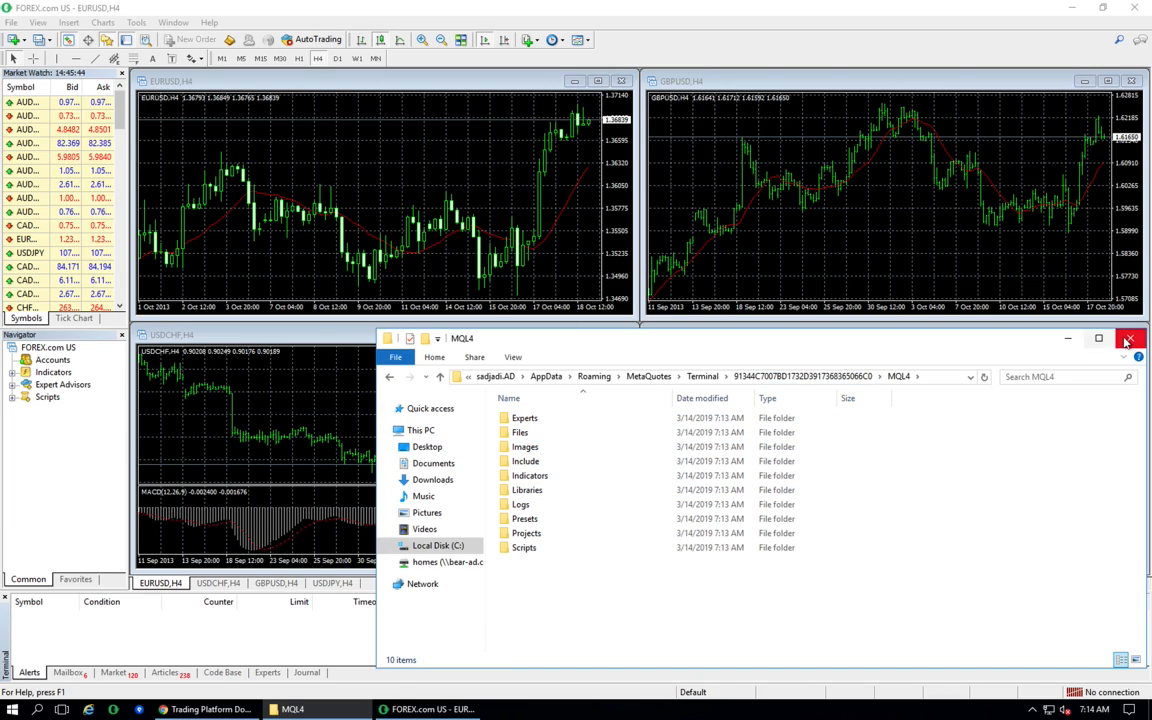
pyautogui.click(1130, 338)
pyautogui.click(11, 22)
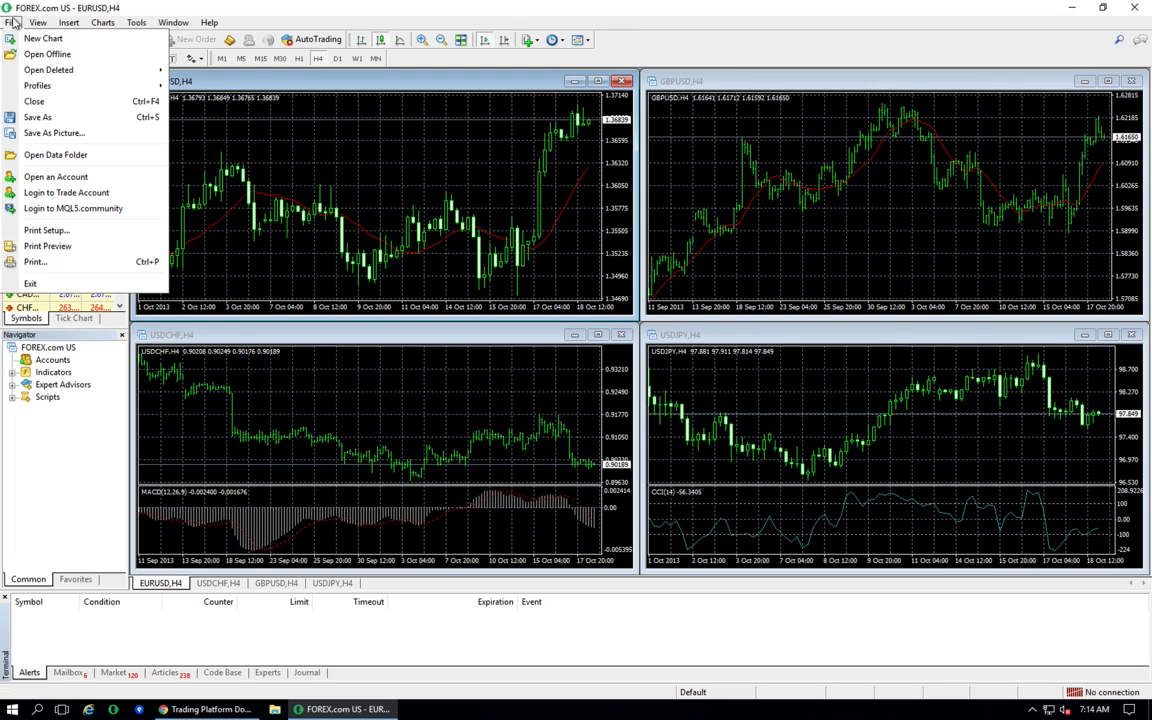
pyautogui.click(60, 155)
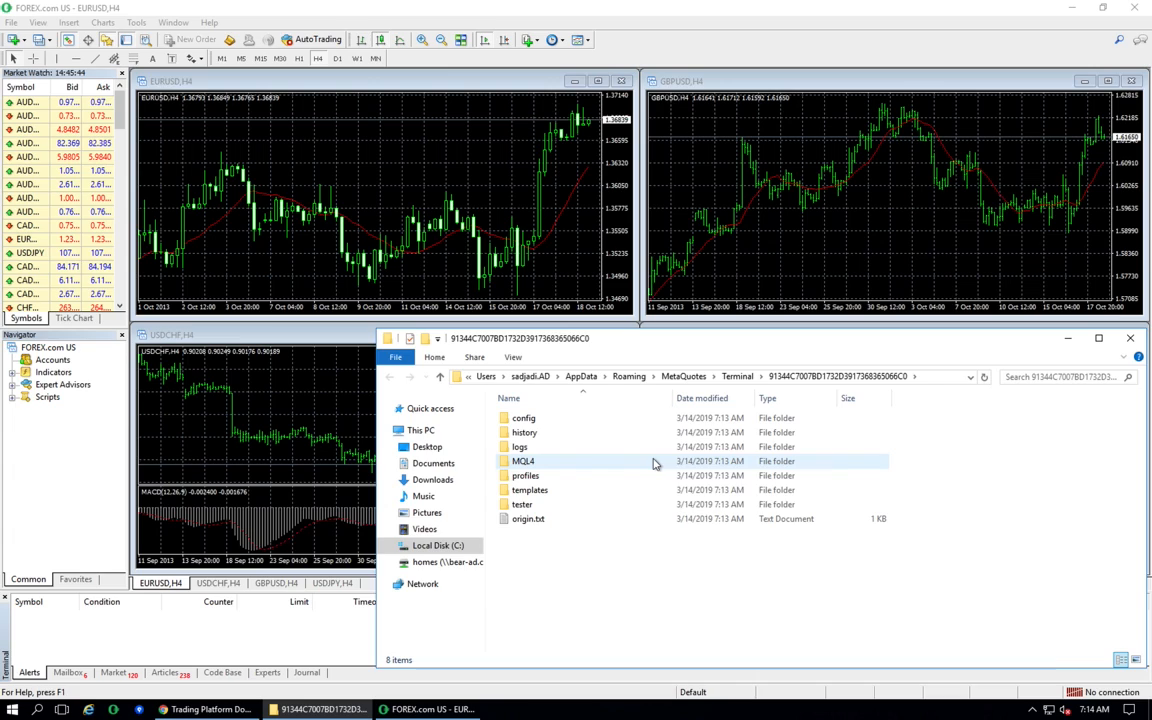
pyautogui.click(1131, 340)
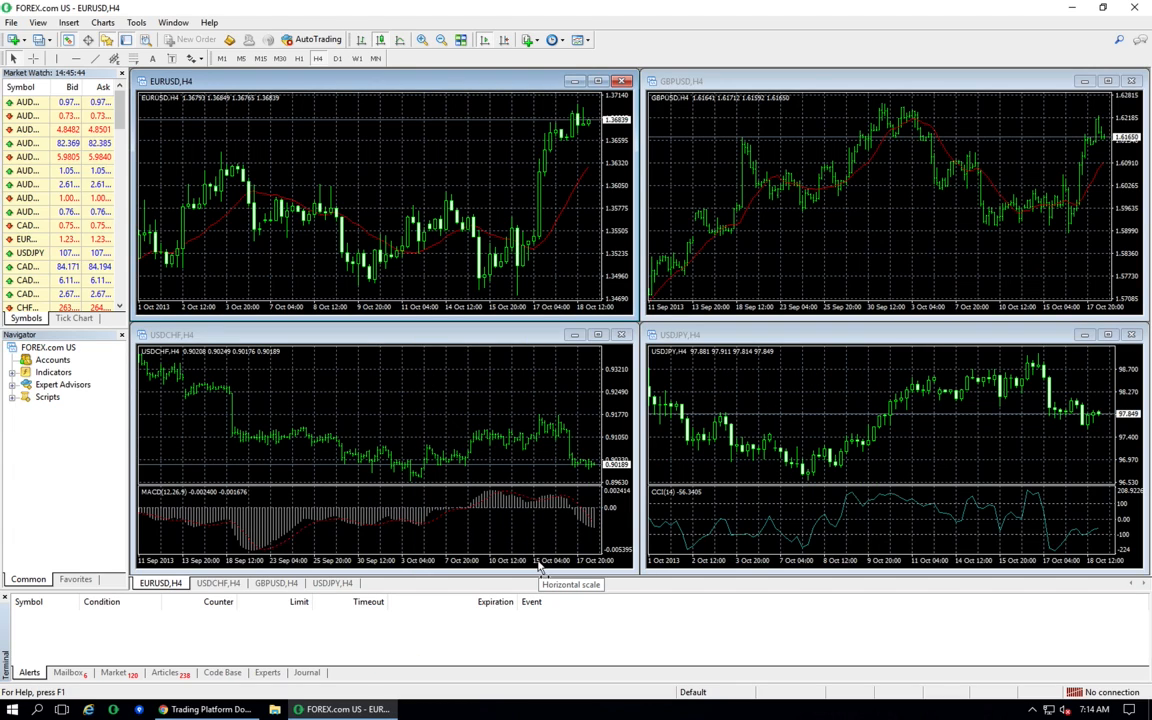
# Step: Show the terminal's Code Base and search for "Linear Regression Channel"
pyautogui.click(224, 673)
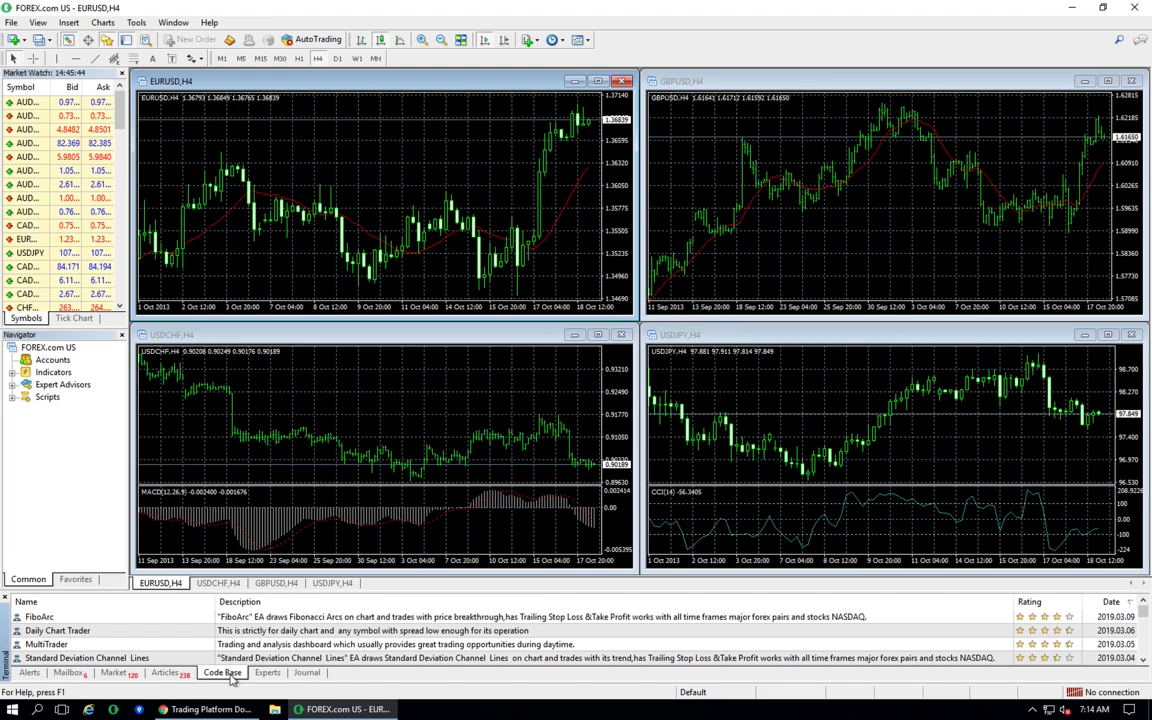
pyautogui.click(1120, 41)
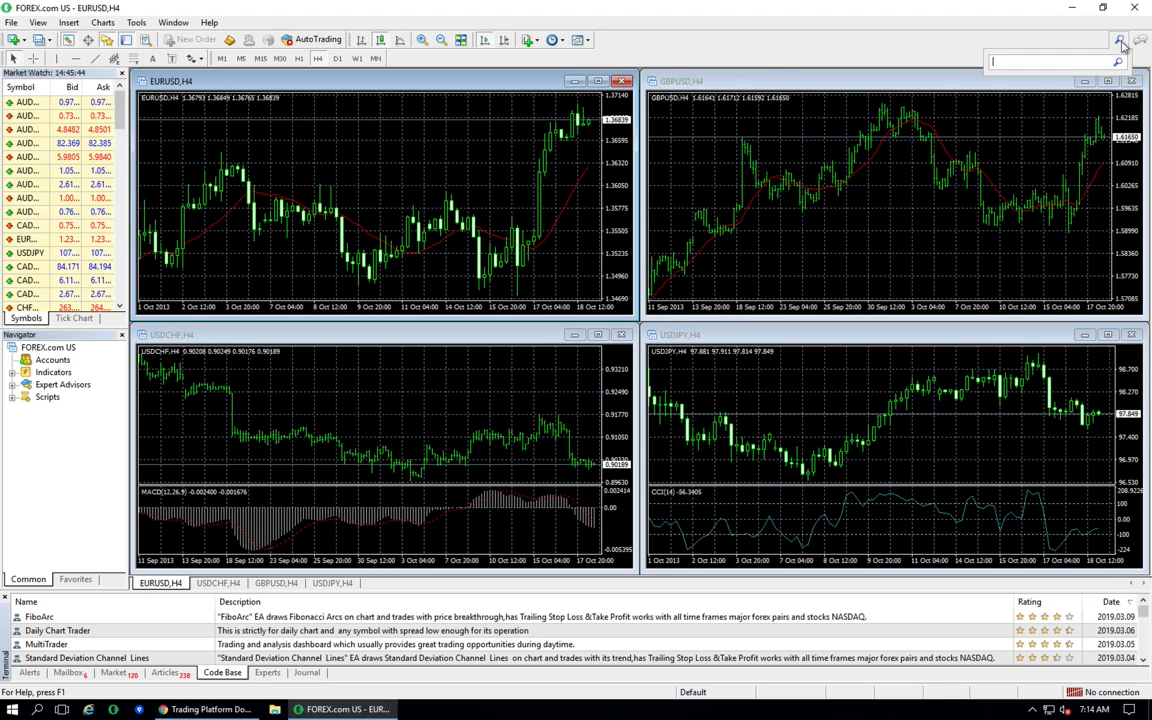
pyautogui.write('Linear Regression Channel')
pyautogui.press('Return')
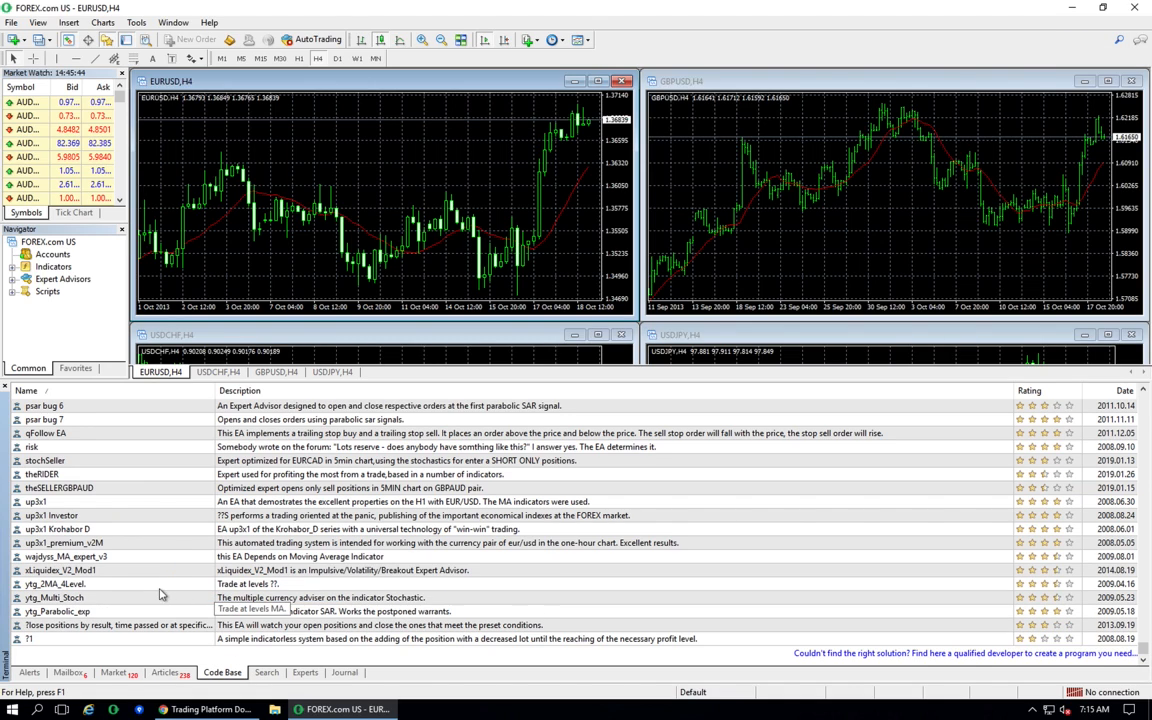
# Step: Look through the Code Base list, sorted by name, for a Linear Regression Channel entry
pyautogui.click(111, 449)
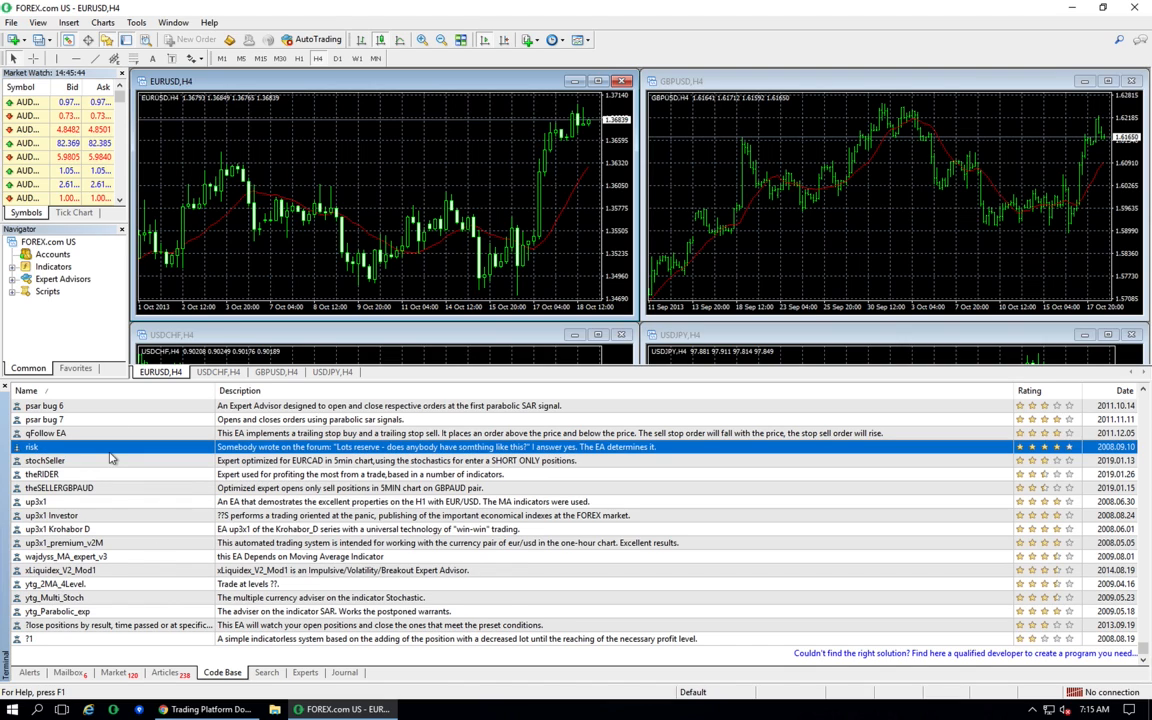
pyautogui.scroll(2, 112, 458)
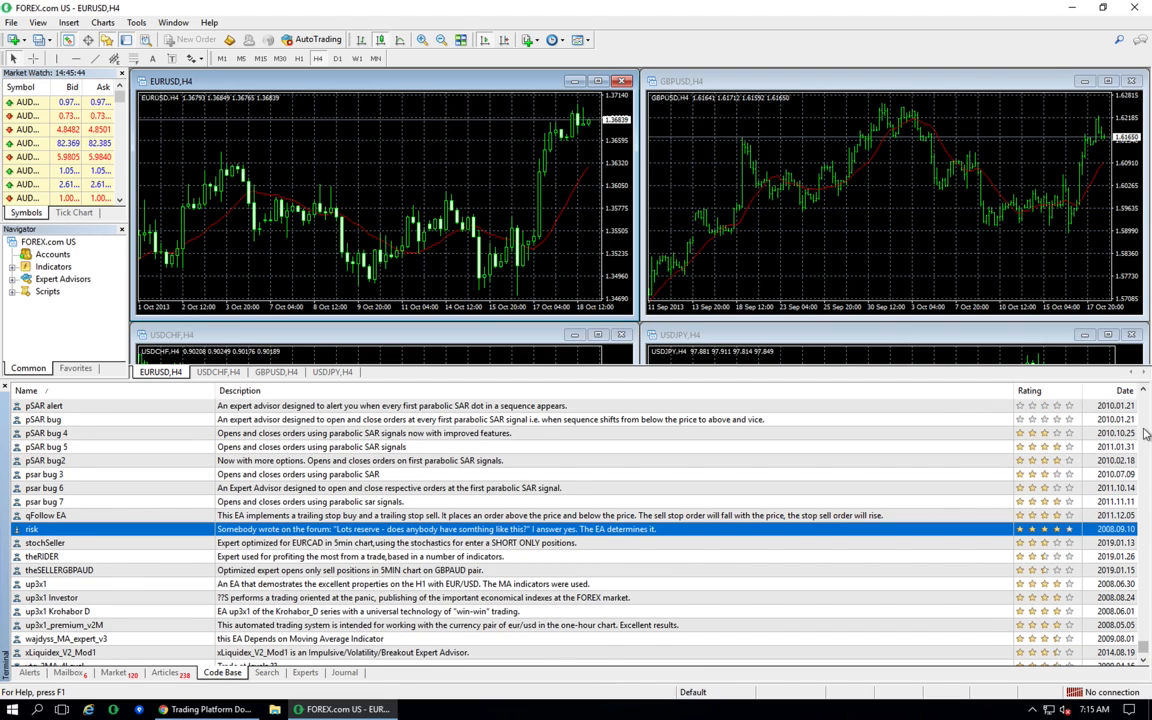
pyautogui.click(1144, 432)
pyautogui.click(1146, 432)
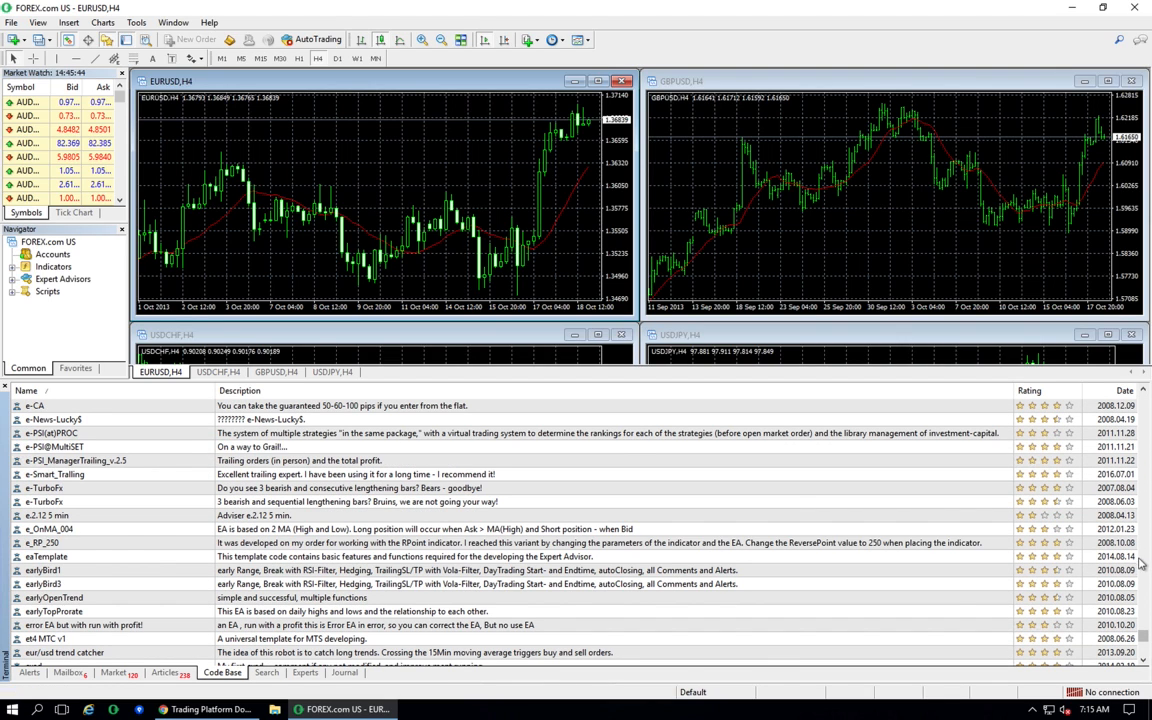
pyautogui.click(1145, 662)
pyautogui.click(1145, 662)
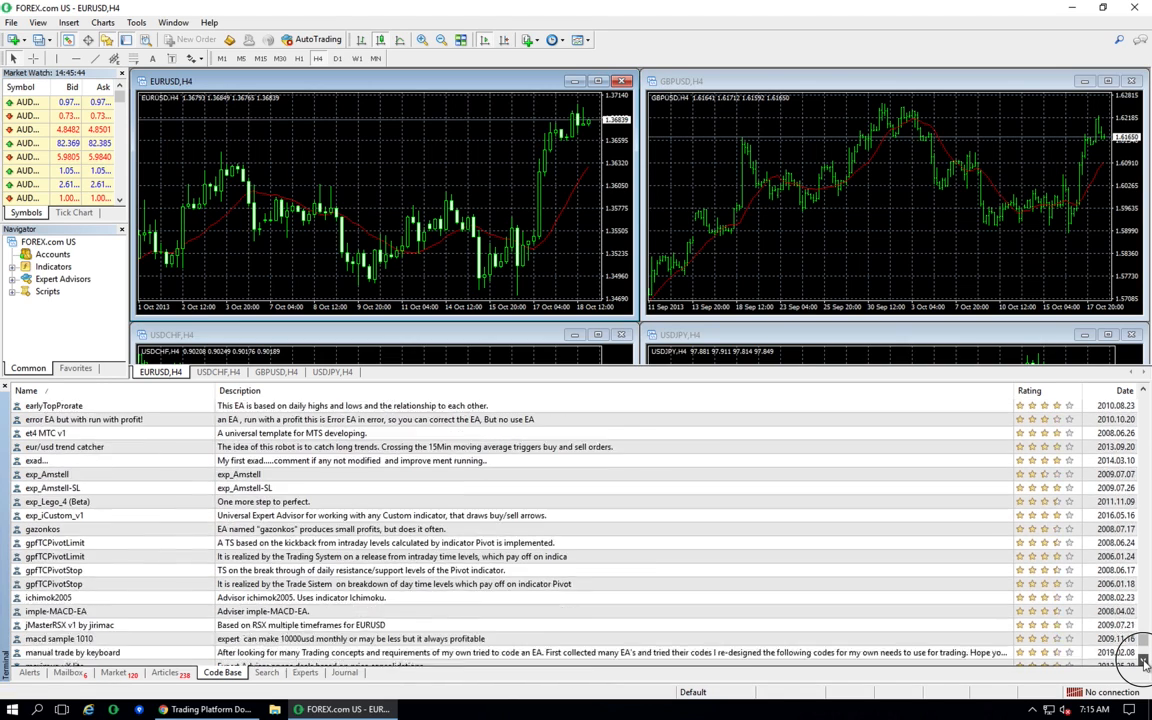
pyautogui.moveTo(1145, 662); pyautogui.dragTo(1147, 665)
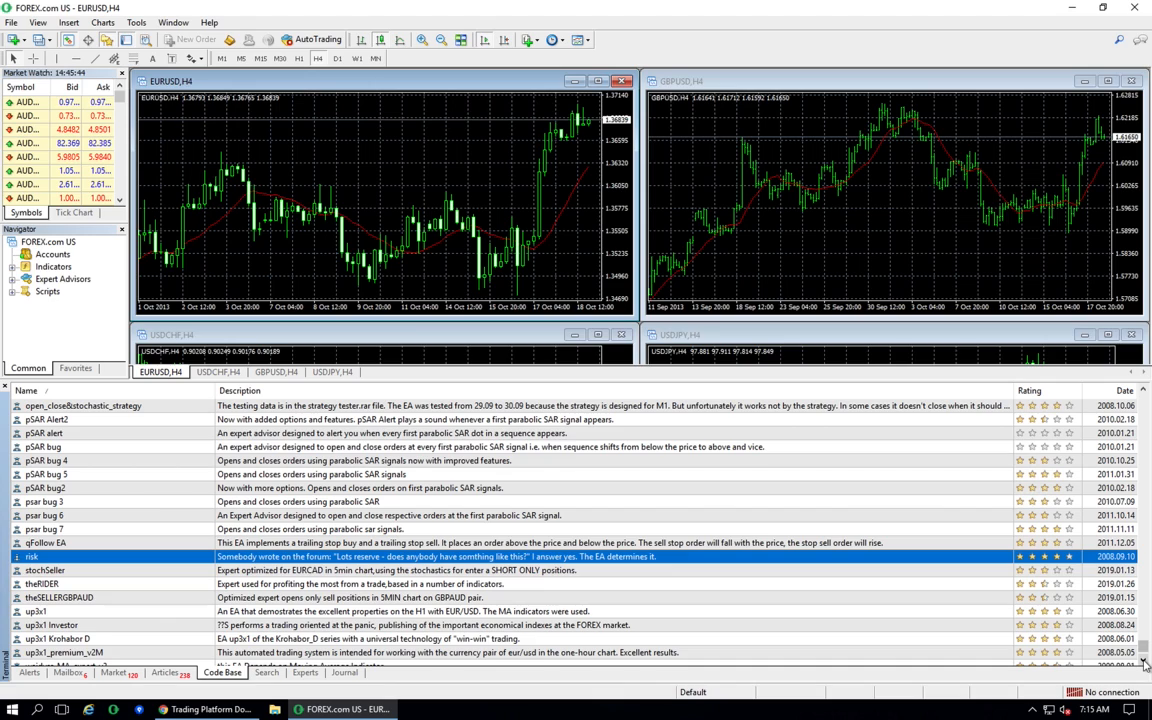
pyautogui.click(1144, 392)
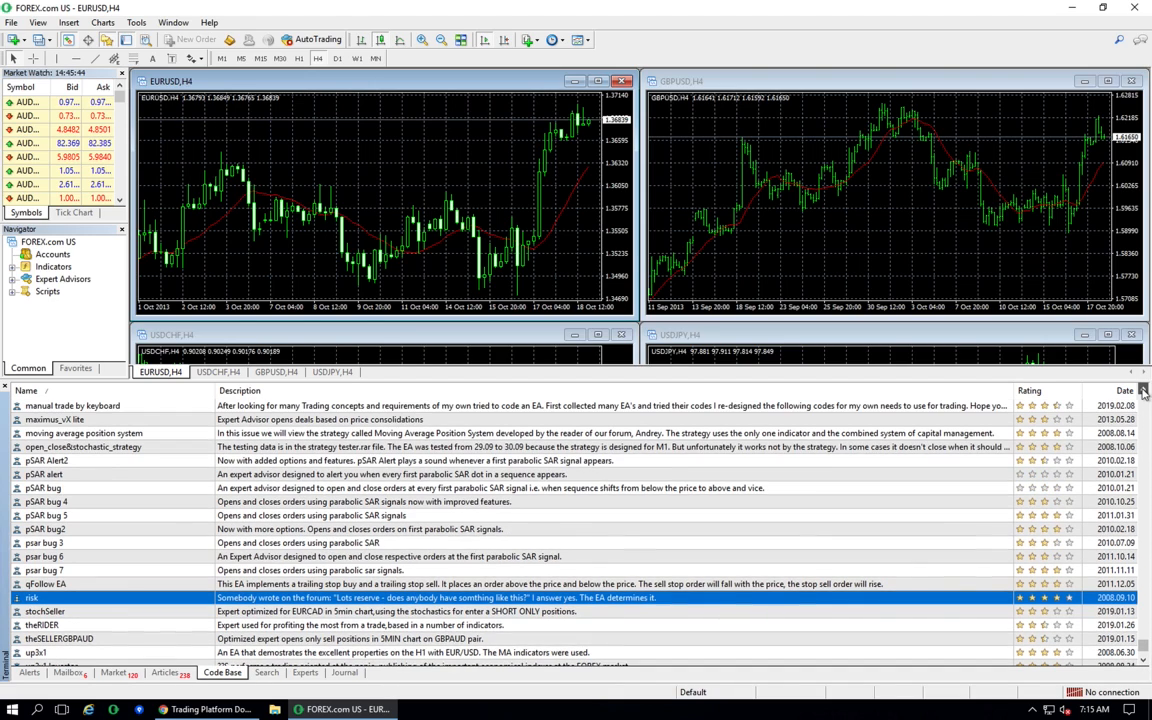
pyautogui.click(1144, 392)
pyautogui.click(1144, 392)
pyautogui.click(1144, 392)
pyautogui.click(1144, 392)
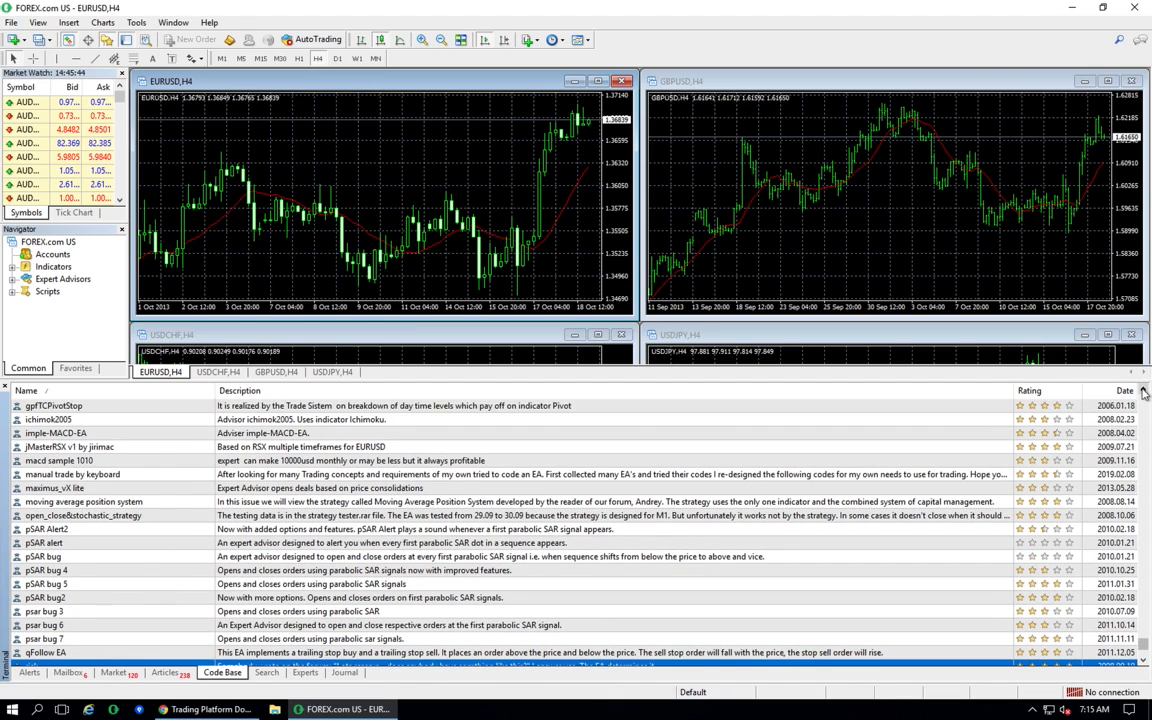
# Step: Search again for "Linear Regression Channel" and open the result described as "Custom Linear Regression Tool" in the Code Base
pyautogui.click(1120, 40)
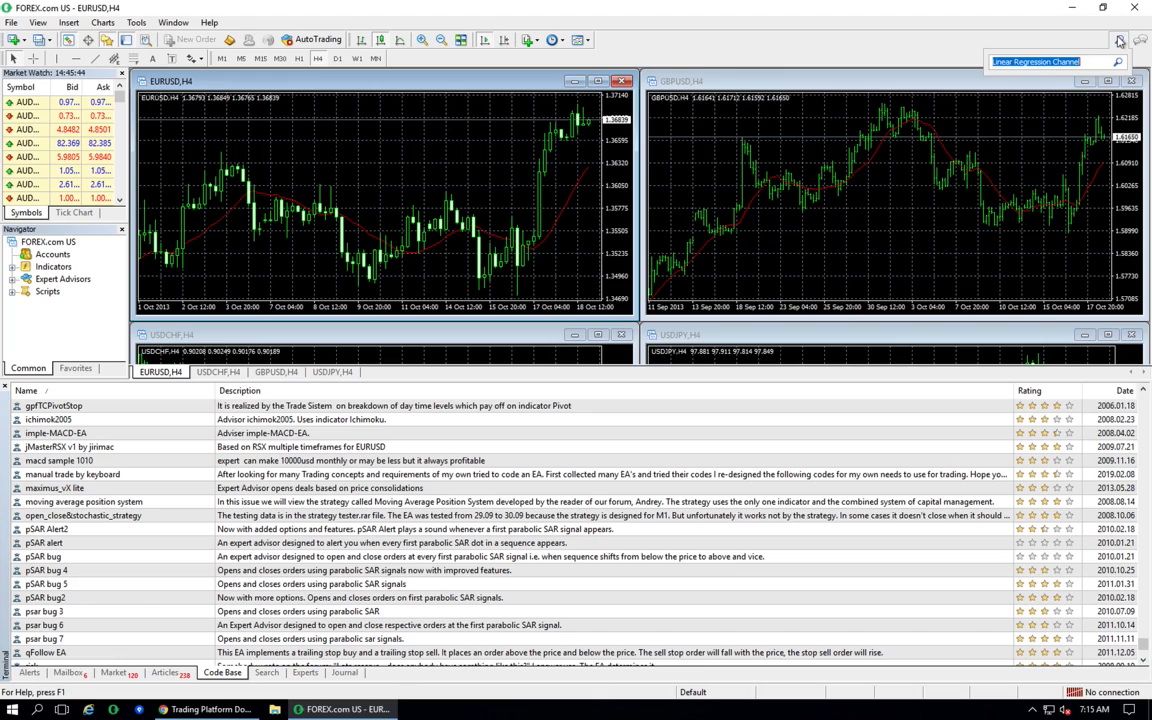
pyautogui.press('Return')
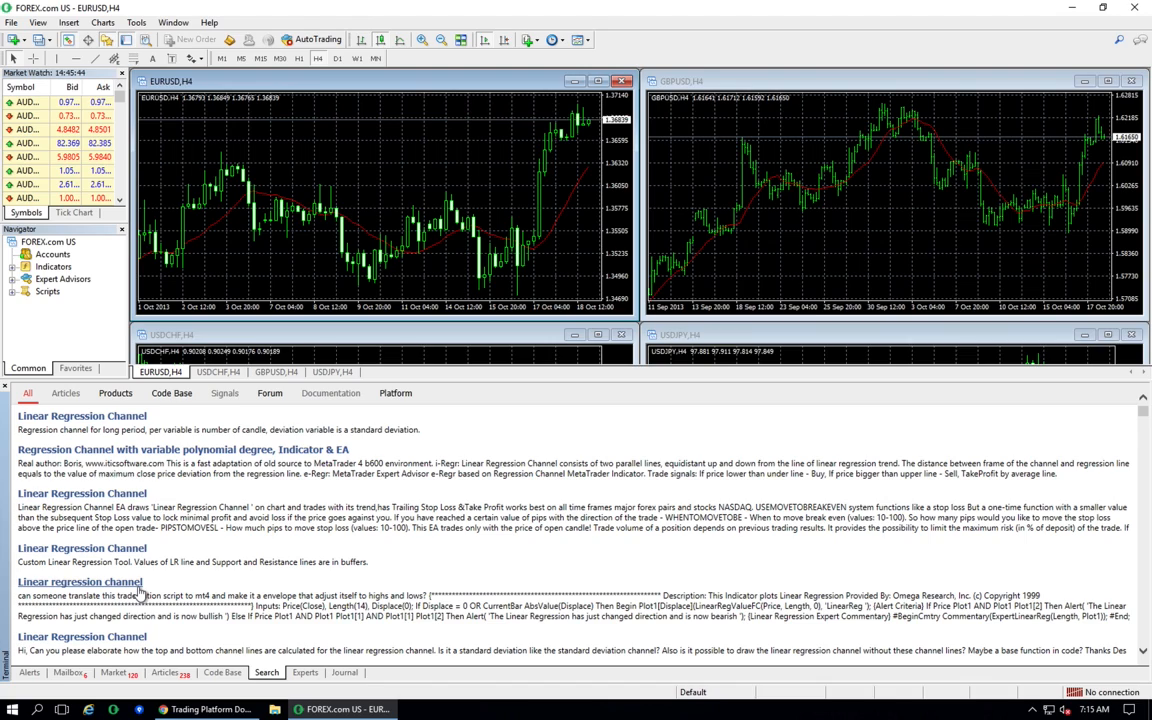
pyautogui.click(128, 549)
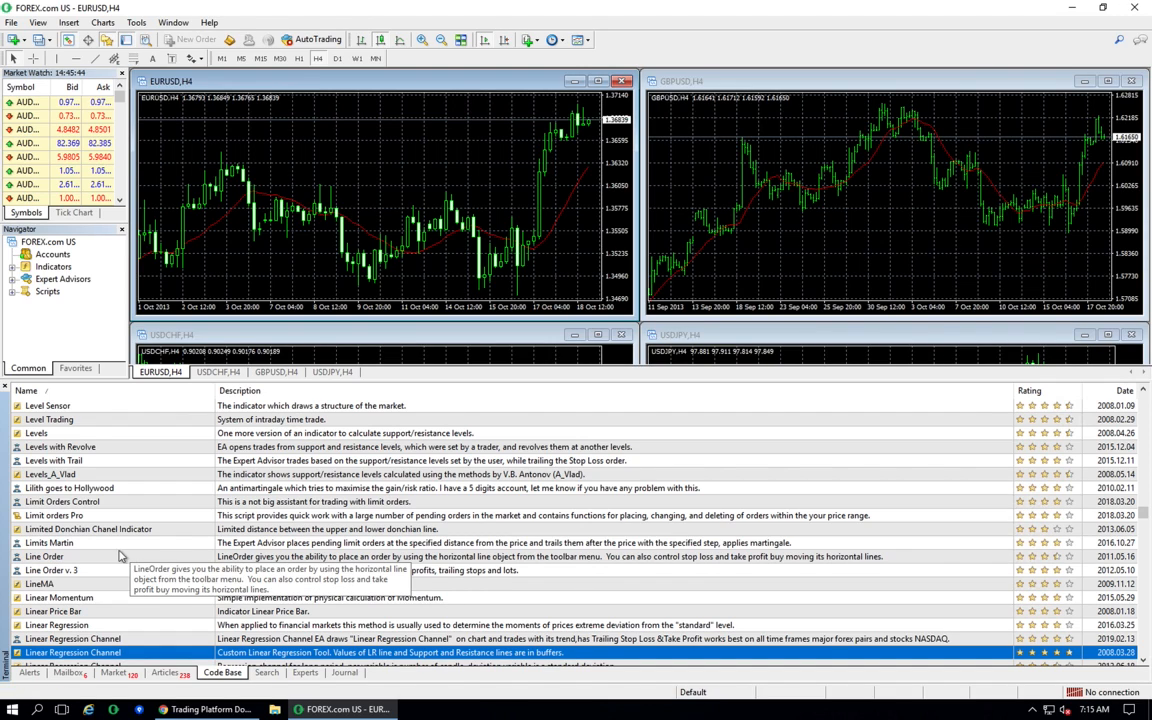
# Step: View the web page of the Linear Regression Channel expert advisor from the Code Base, closing the browser window when done
pyautogui.click(77, 640)
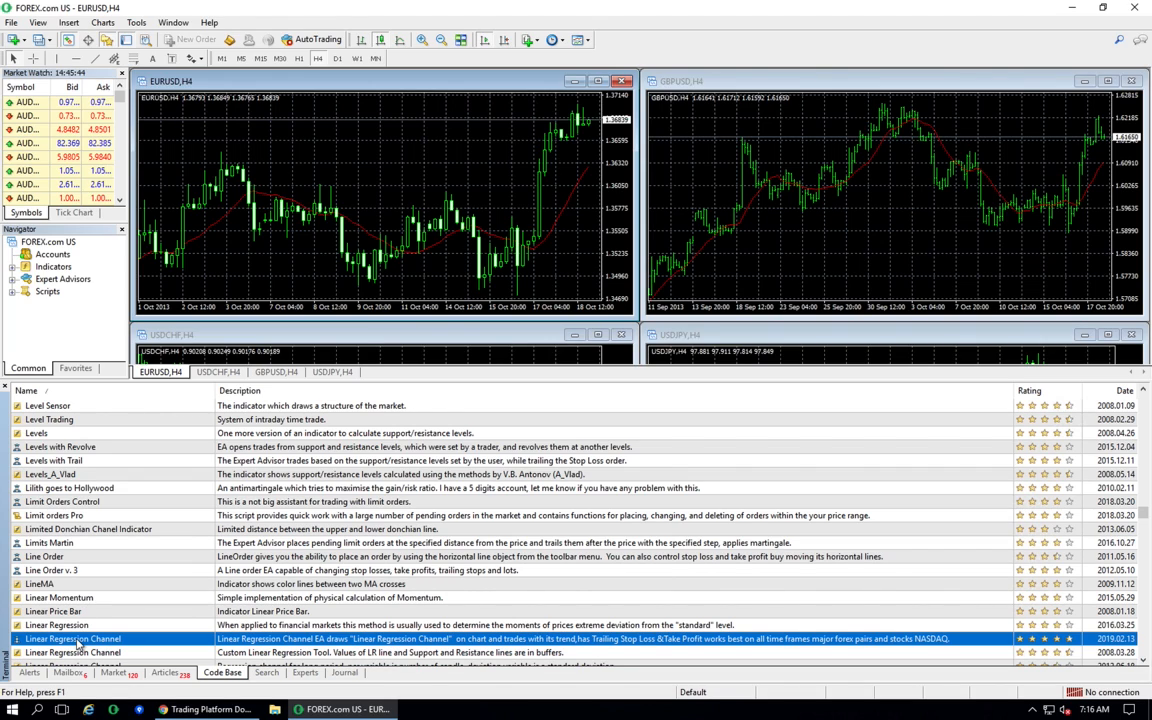
pyautogui.doubleClick(77, 640)
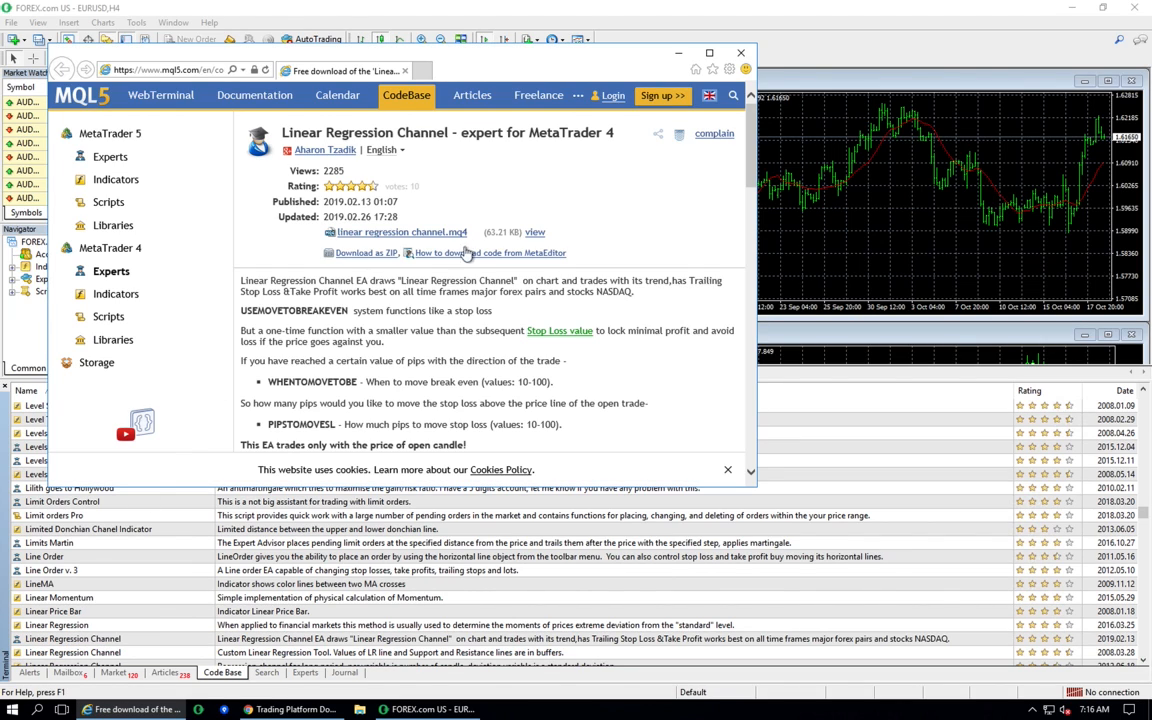
pyautogui.click(740, 52)
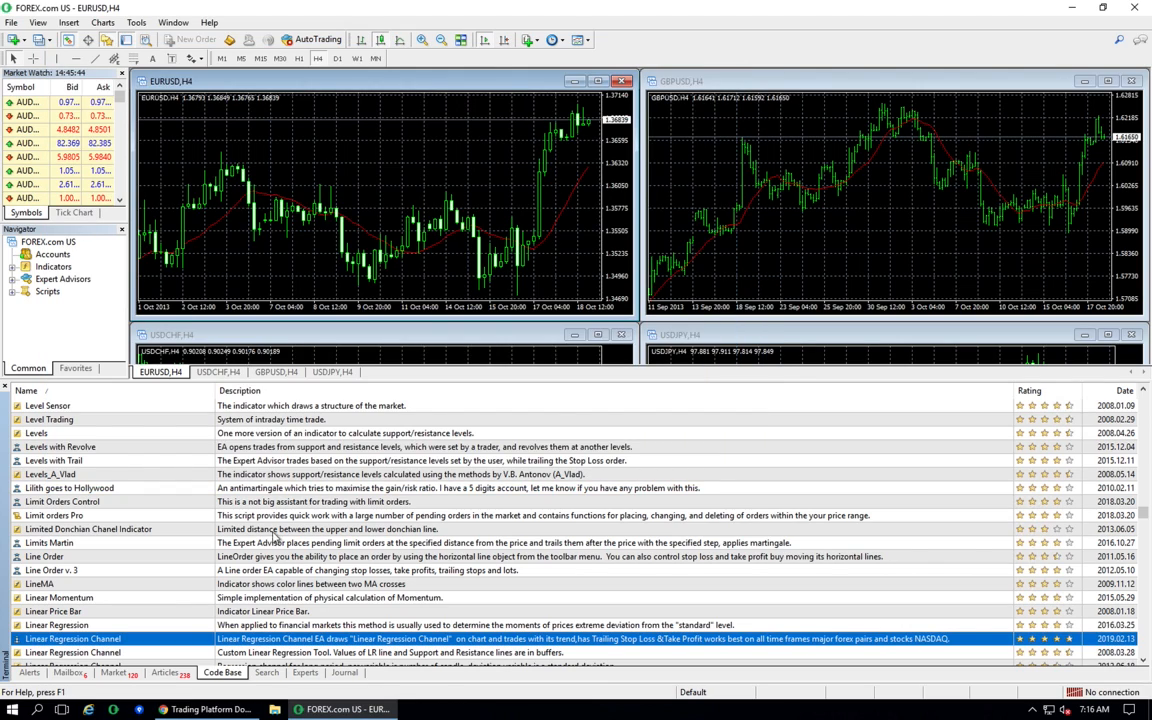
# Step: Download the Linear Regression Channel expert advisor from the Code Base and attach it to the EURUSD,H4 chart with its default settings
pyautogui.rightClick(100, 641)
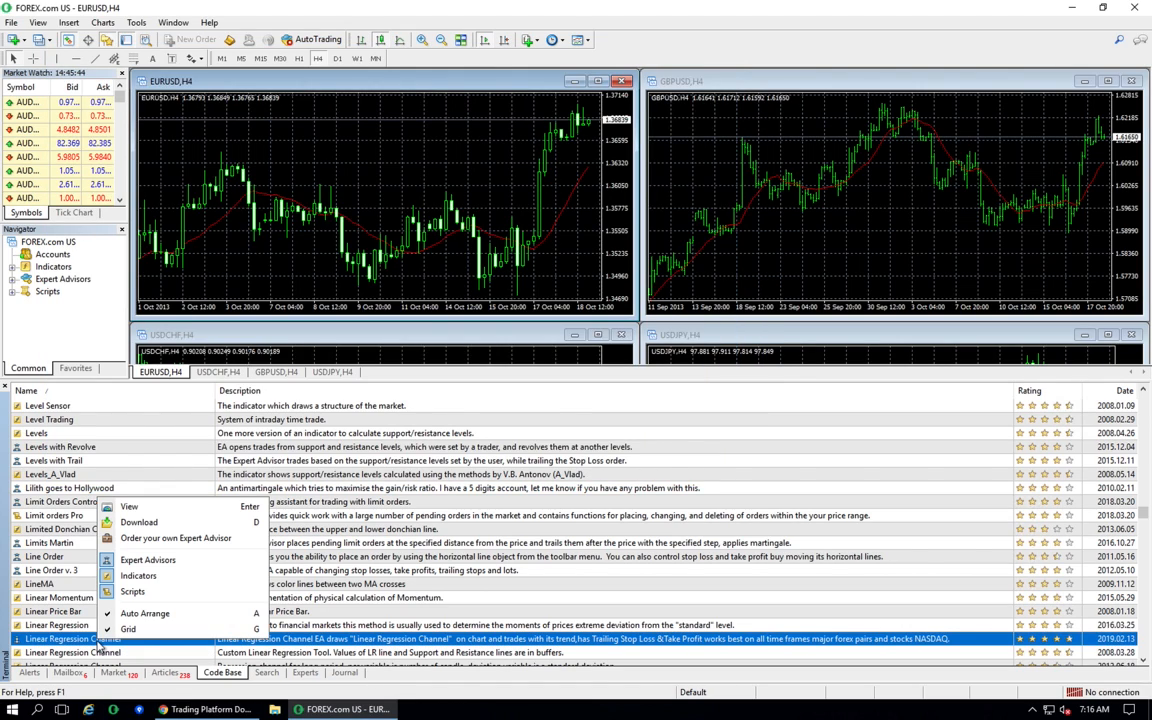
pyautogui.click(155, 524)
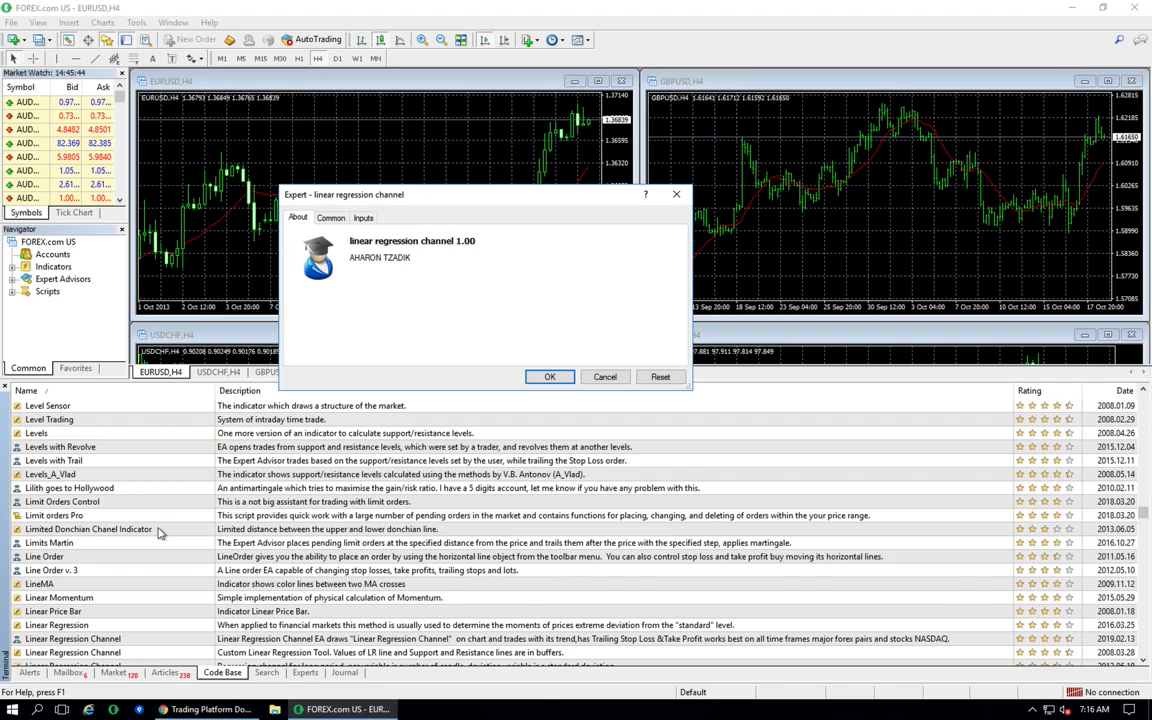
pyautogui.click(550, 378)
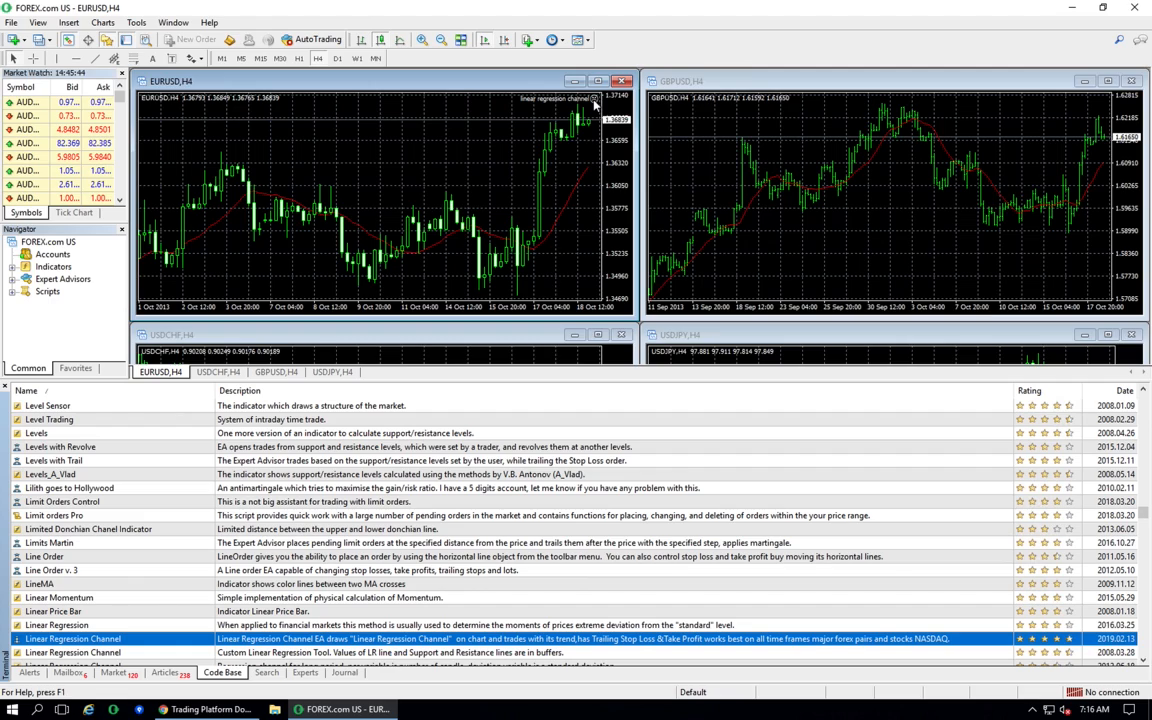
# Step: Locate the downloaded linear regression expert under Expert Advisors, Downloads, and try attaching it to the EURUSD chart again, declining to replace the running one
pyautogui.click(13, 280)
pyautogui.click(29, 292)
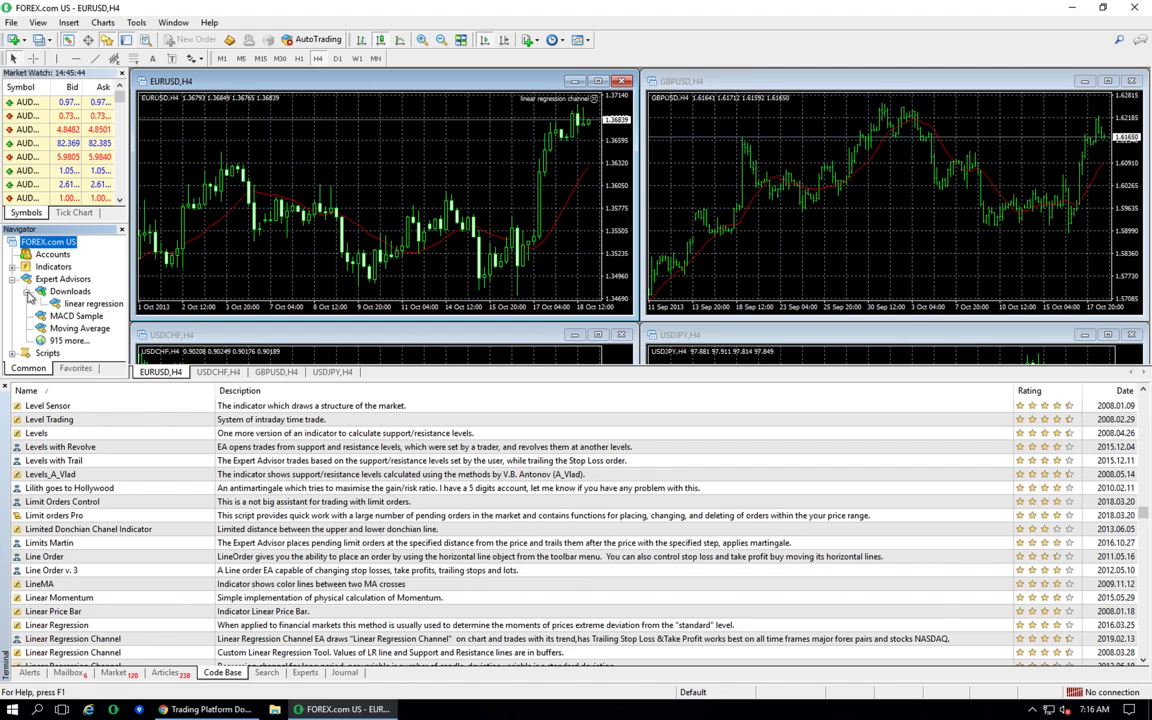
pyautogui.click(88, 306)
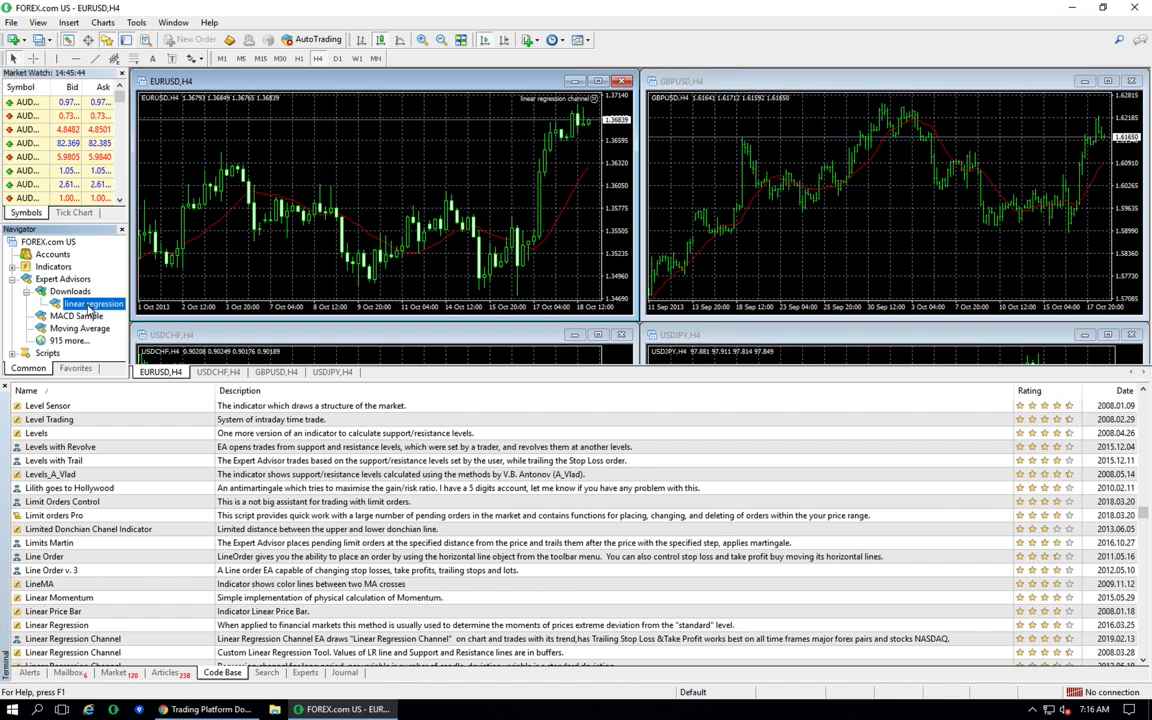
pyautogui.moveTo(88, 313); pyautogui.dragTo(226, 290)
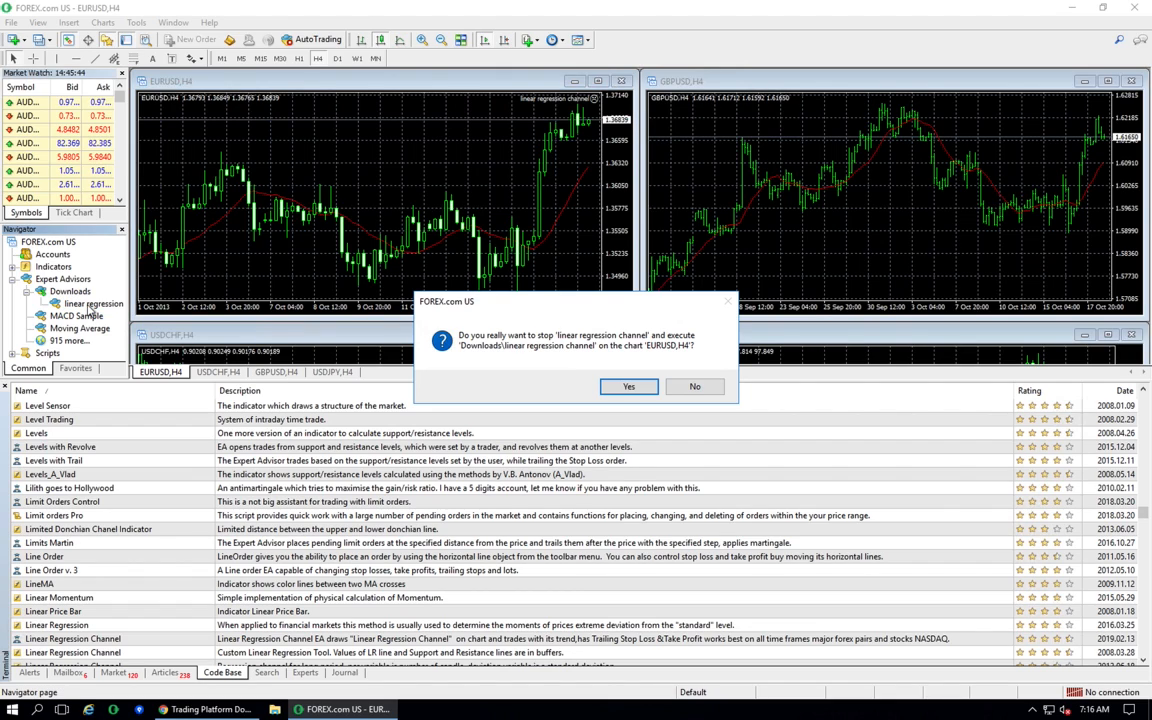
pyautogui.click(693, 388)
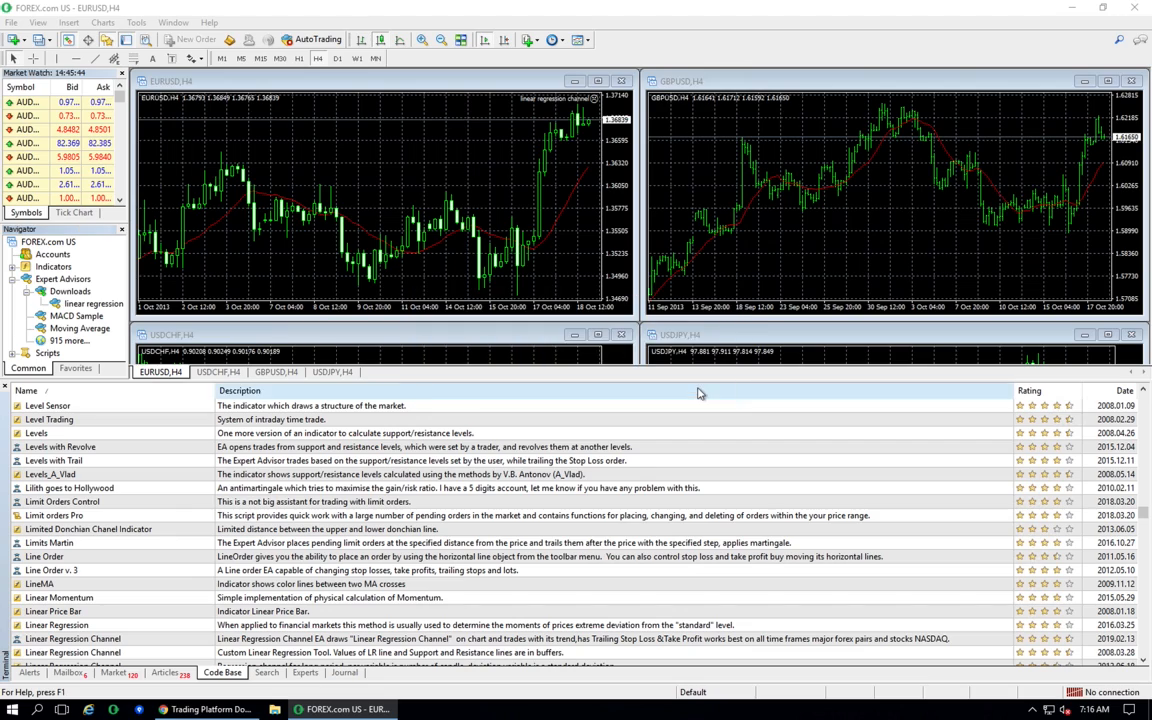
pyautogui.rightClick(77, 306)
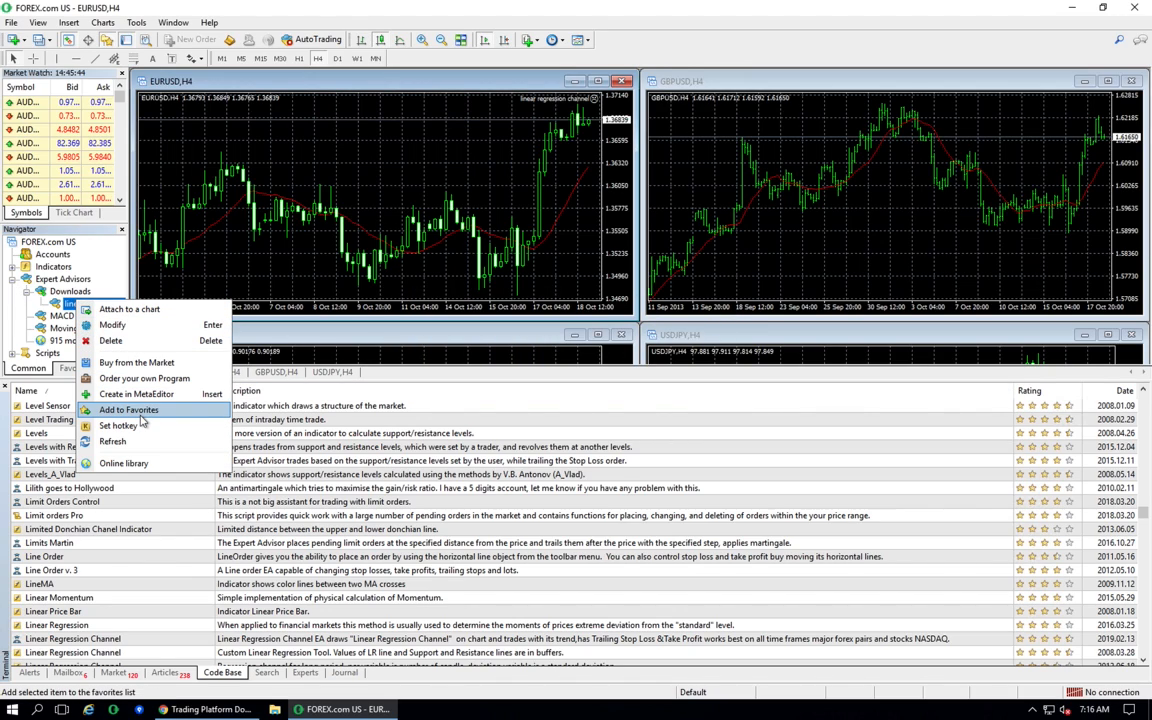
# Step: Switch to MetaEditor and open linear regression channel.mq4 from the Downloads subfolder of Experts
pyautogui.click(230, 38)
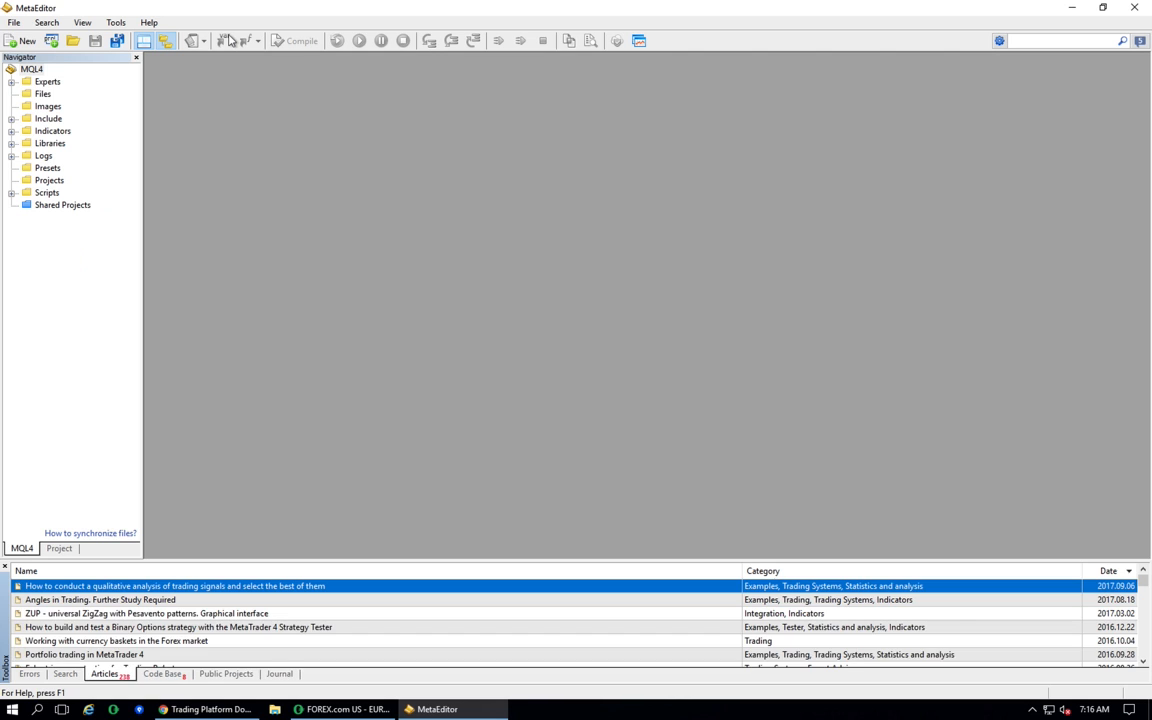
pyautogui.click(11, 81)
pyautogui.click(26, 93)
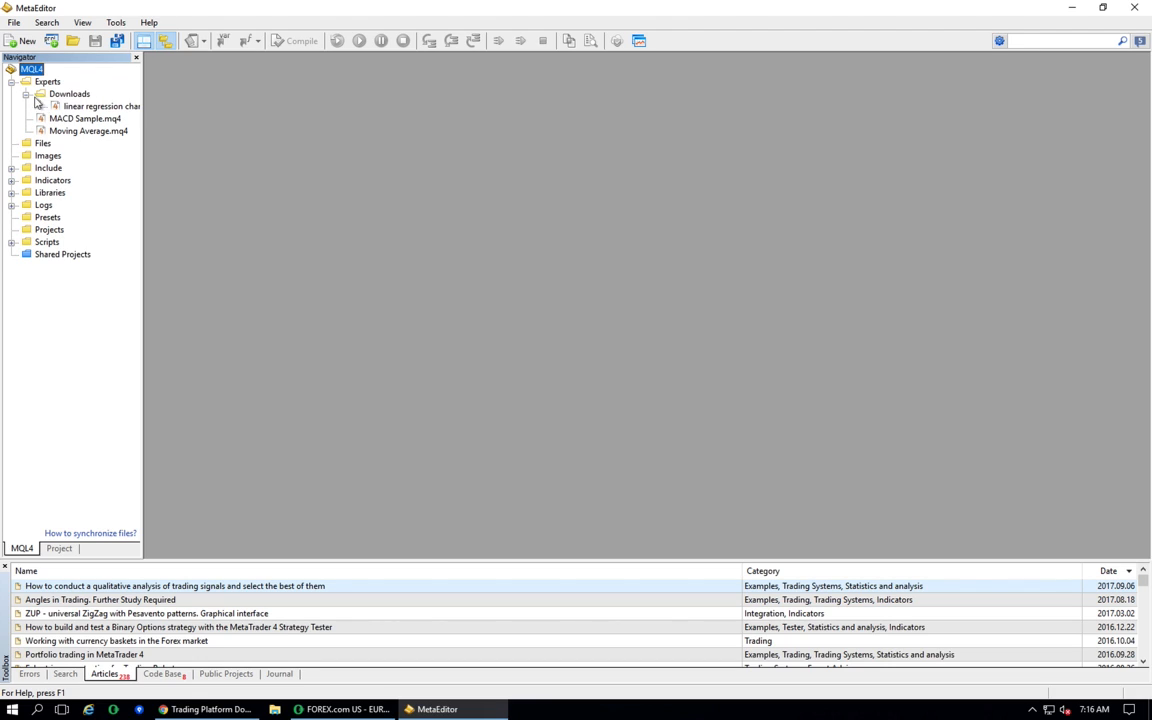
pyautogui.doubleClick(92, 106)
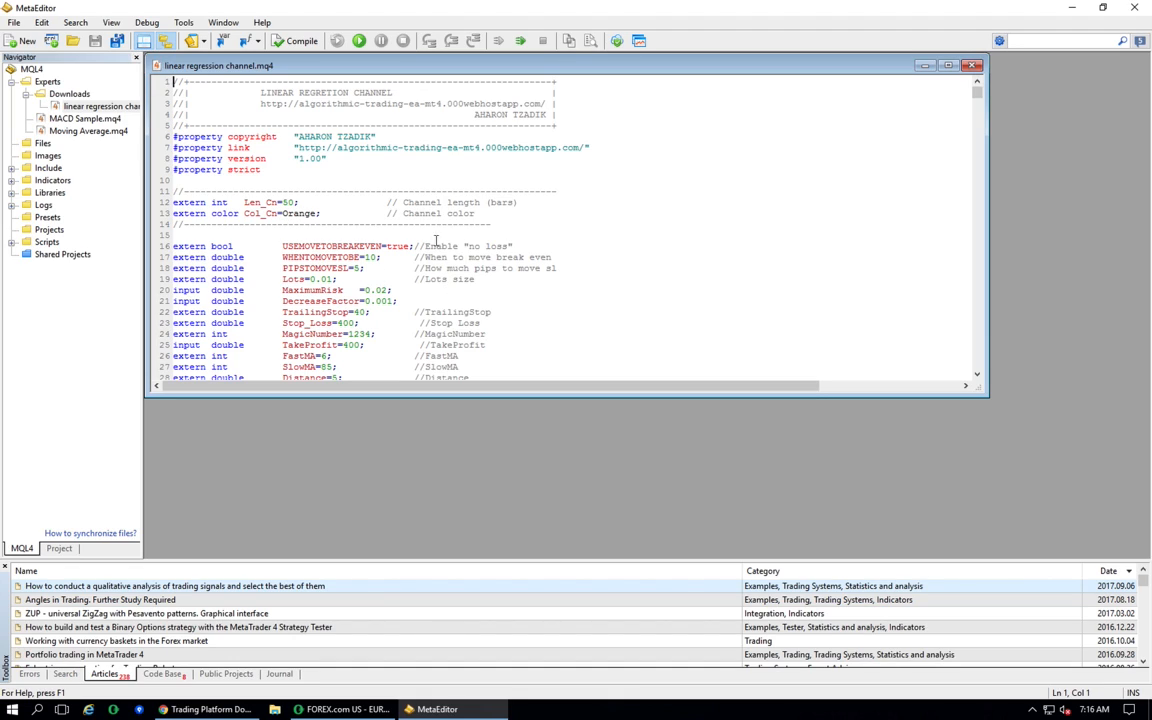
# Step: Create a new folder named "My Expert Advisors" inside the Experts folder
pyautogui.click(50, 83)
pyautogui.rightClick(50, 84)
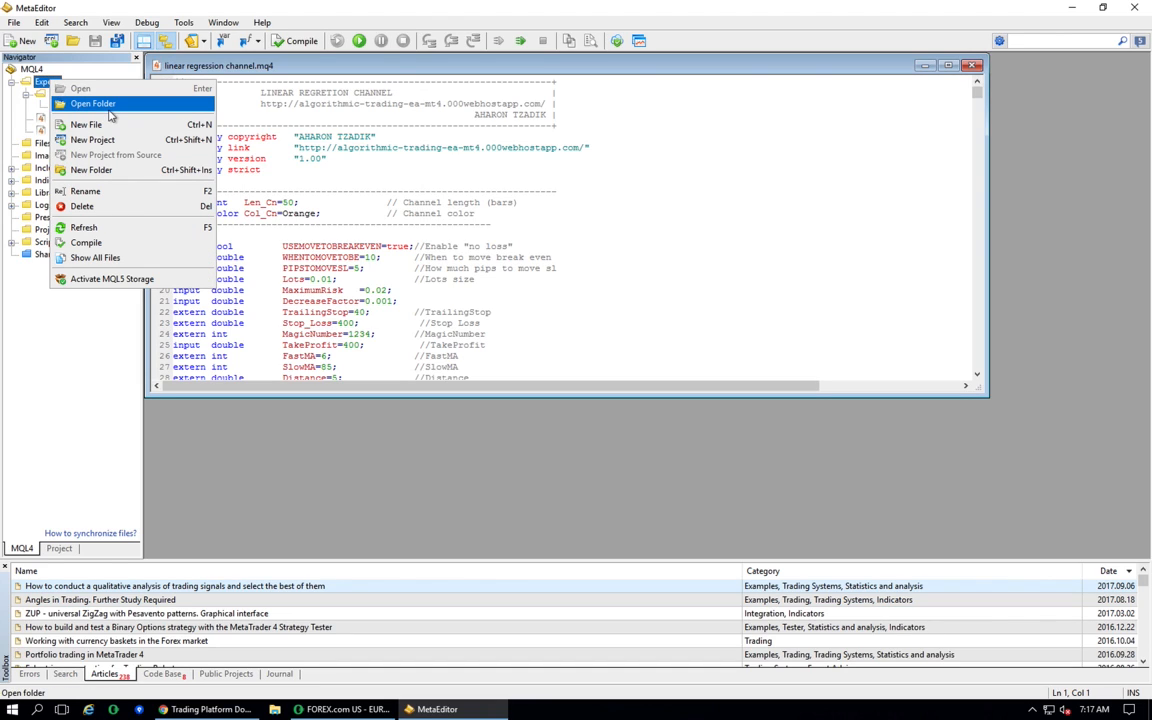
pyautogui.click(118, 175)
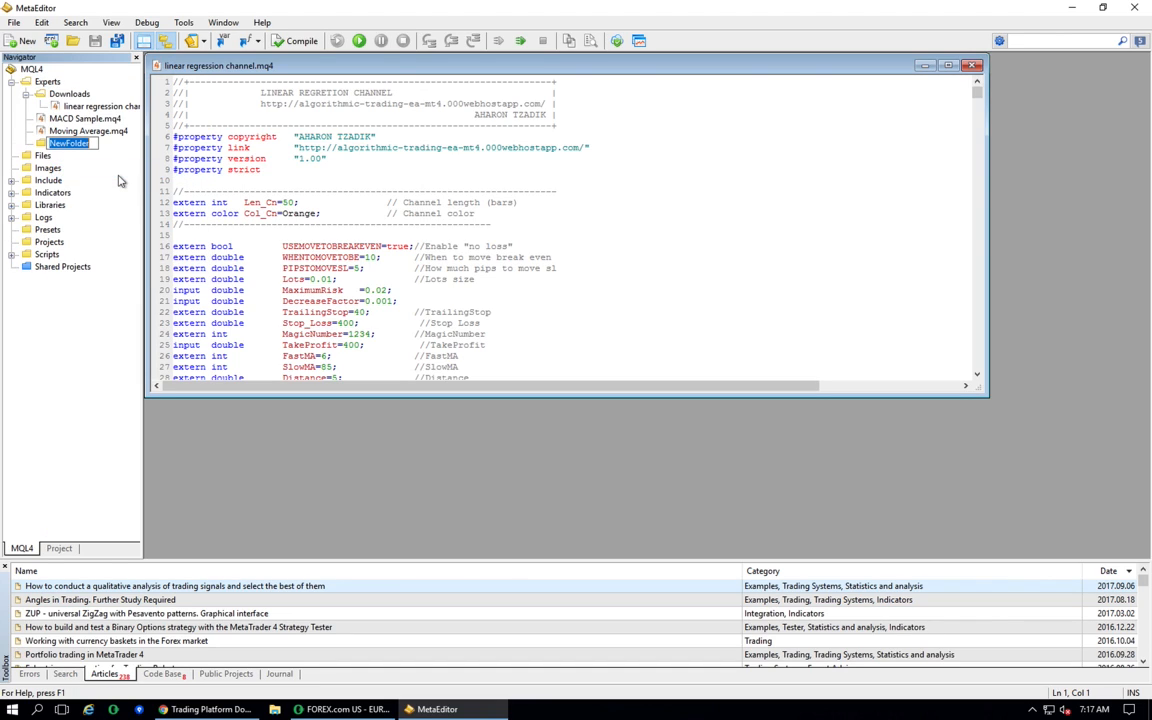
pyautogui.write('My Expert Advis')
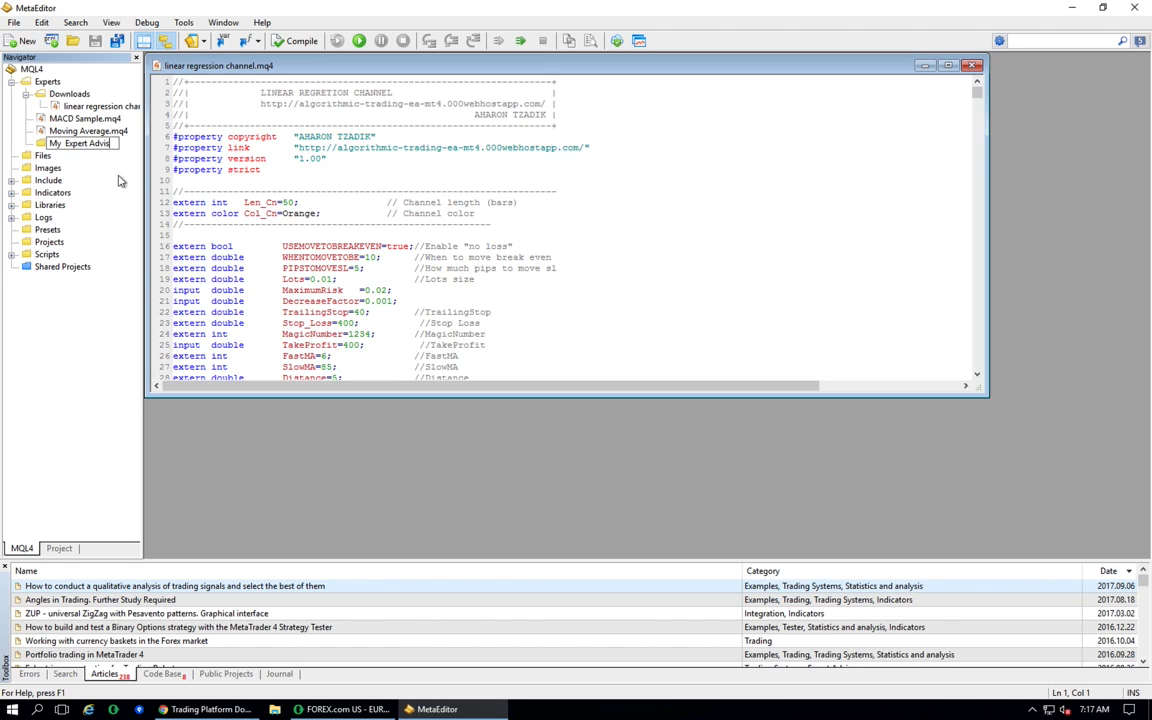
pyautogui.write('ors')
pyautogui.press('Return')
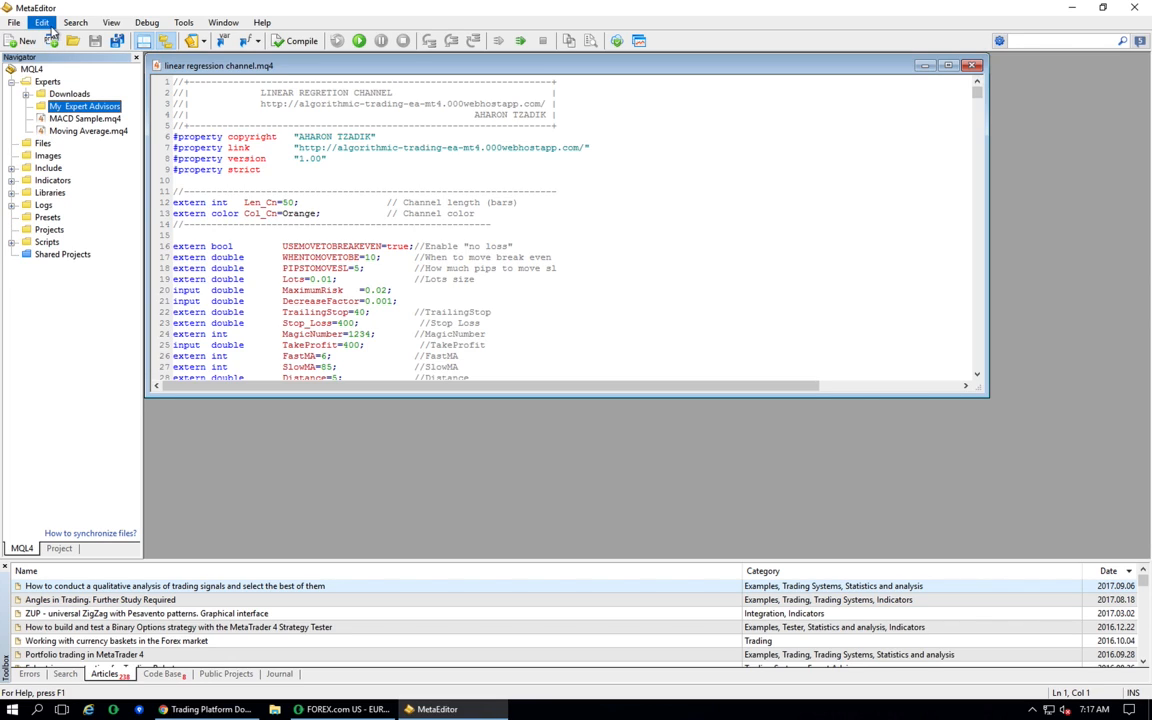
# Step: Save a copy of linear regression channel.mq4 under the same file name in the Experts subfolder My Expert Advisors
pyautogui.click(14, 22)
pyautogui.moveTo(41, 22)
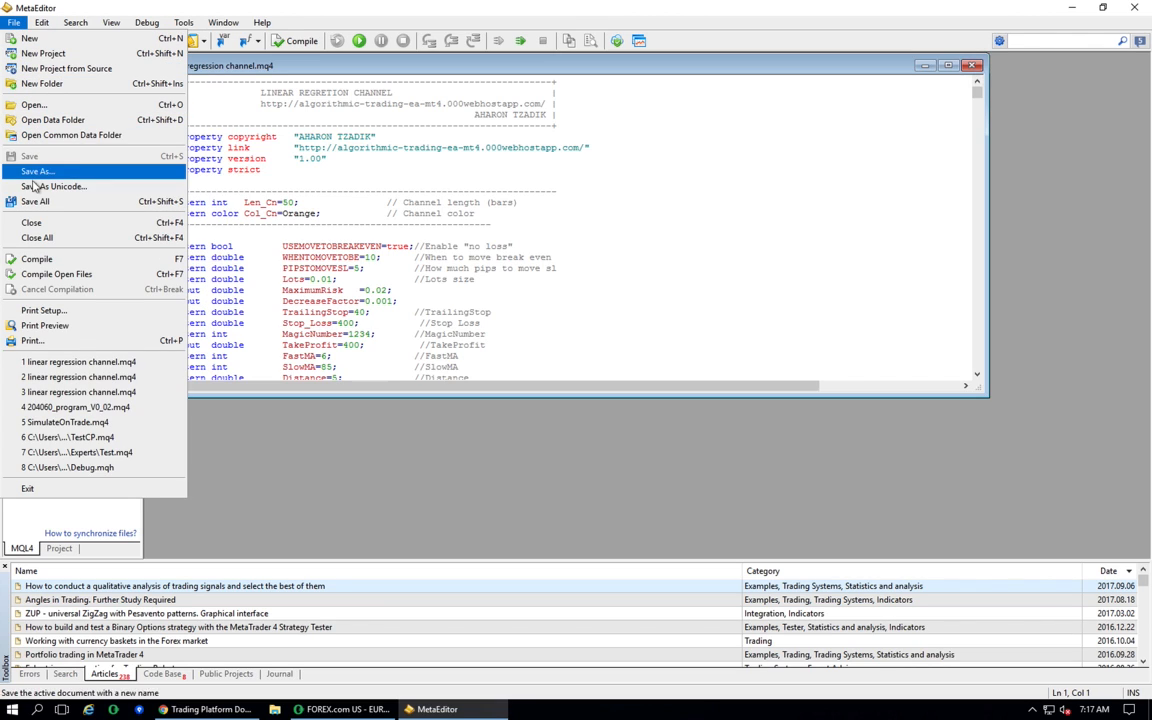
pyautogui.click(37, 171)
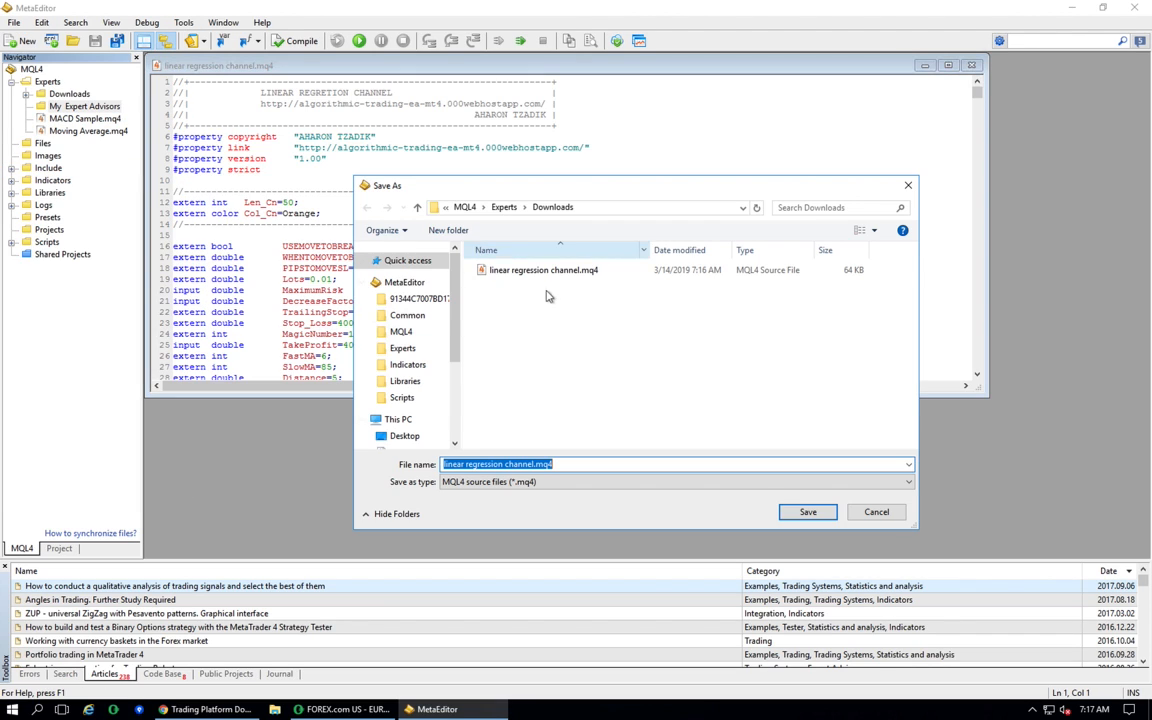
pyautogui.click(504, 207)
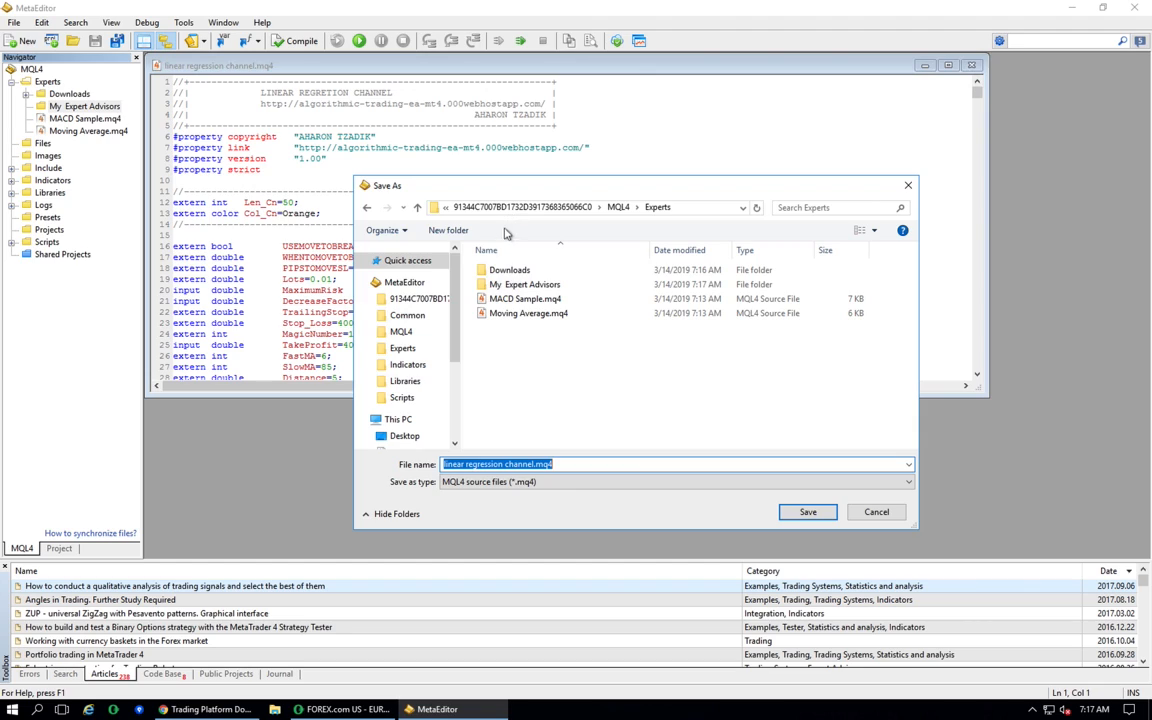
pyautogui.doubleClick(504, 284)
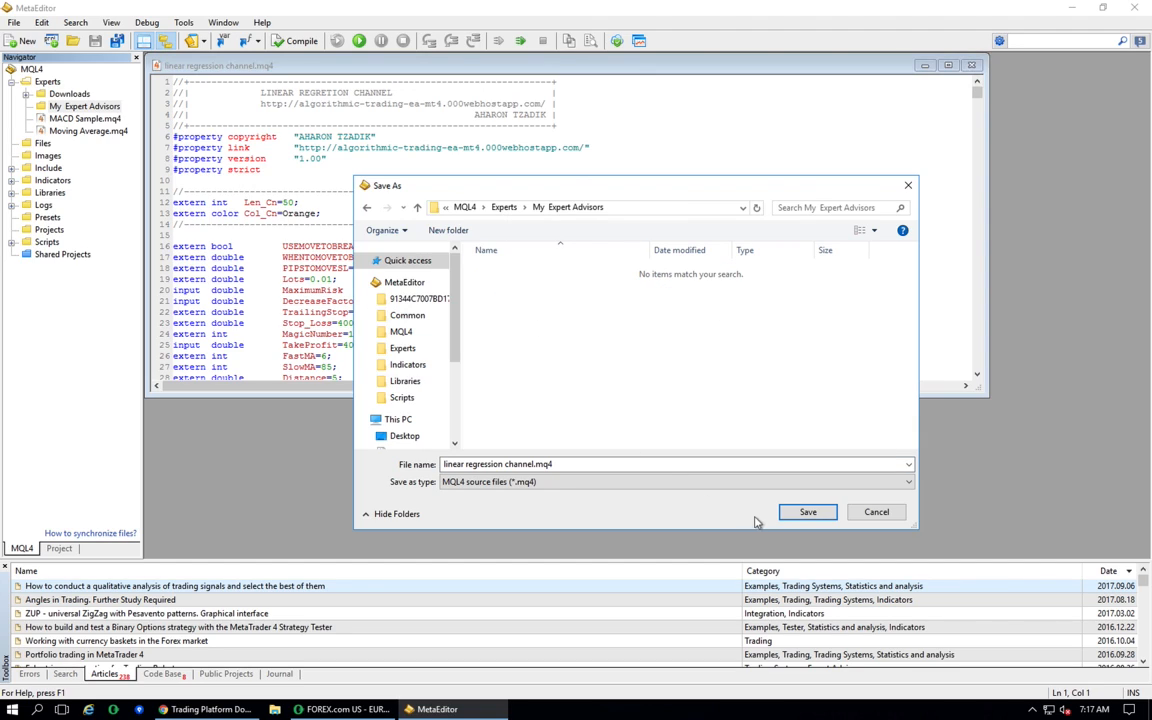
pyautogui.click(808, 513)
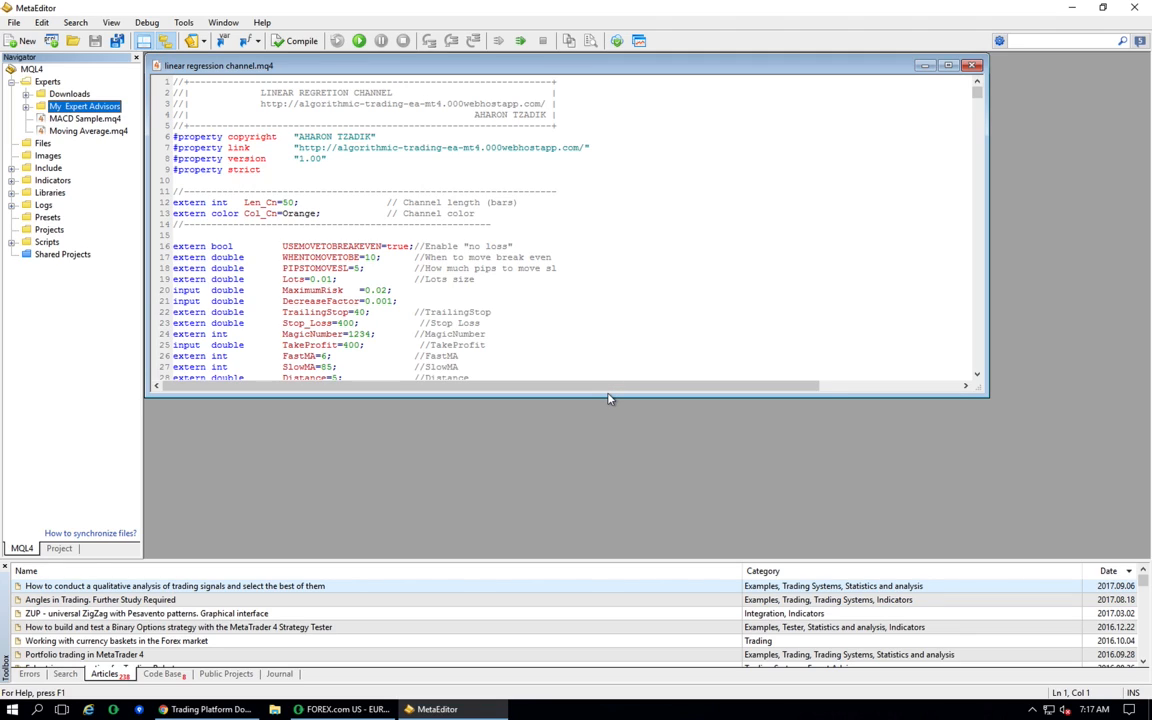
# Step: Add a comment line reading "My Name" below the author's line in the header block and save the file
pyautogui.click(568, 117)
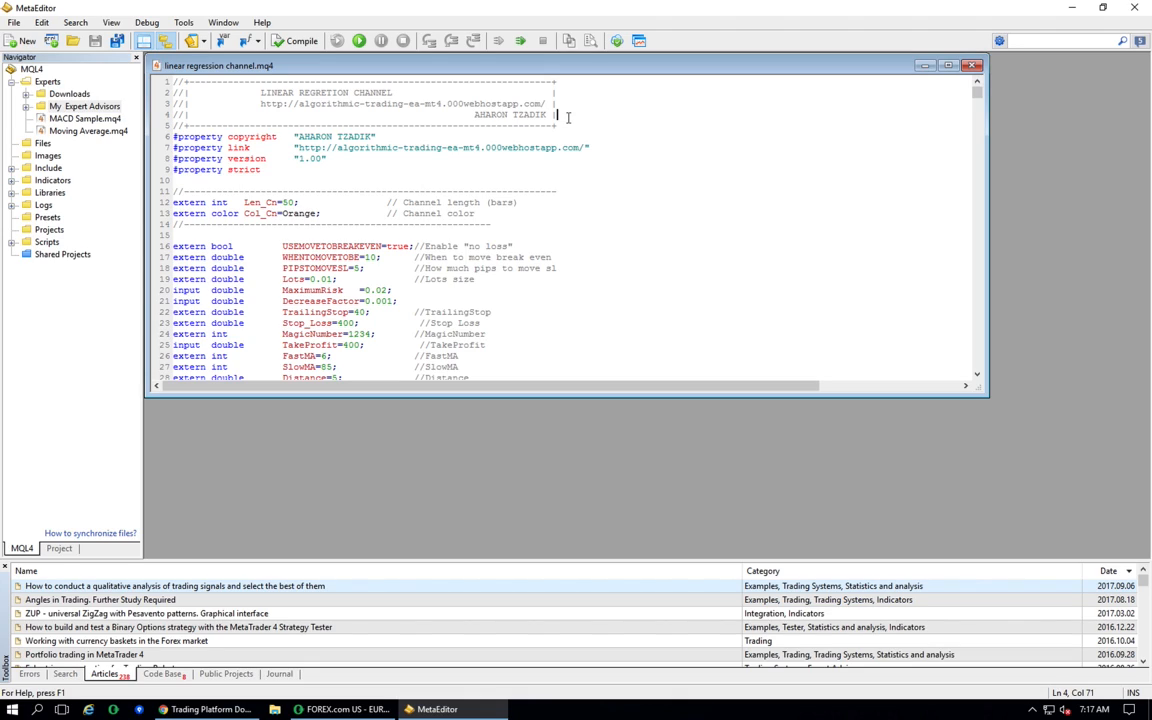
pyautogui.press('Return')
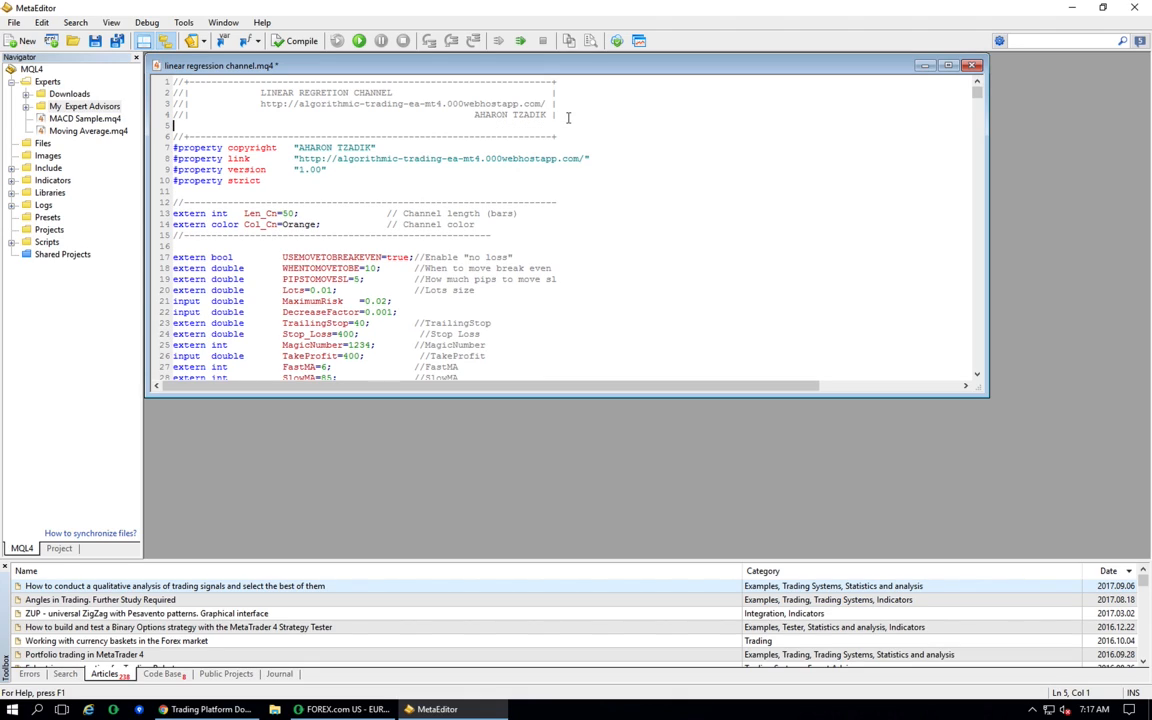
pyautogui.write('//|                                                    My')
pyautogui.press('BackSpace')
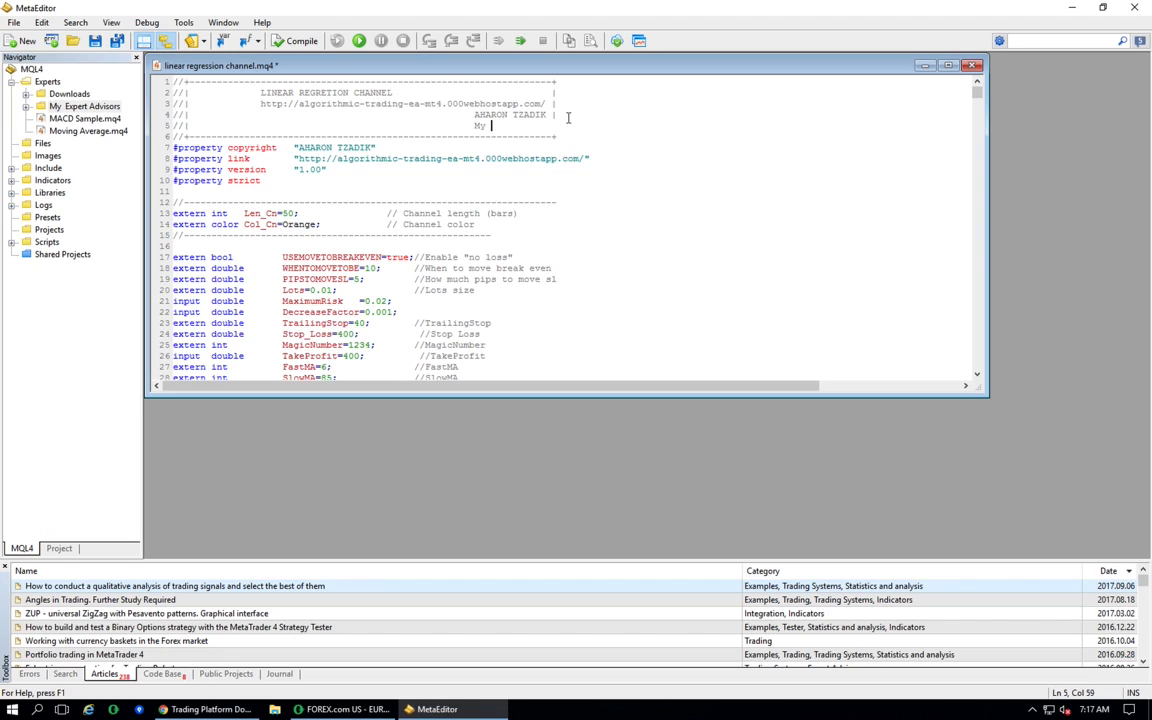
pyautogui.write('Name')
pyautogui.hotkey('ctrl', 's')
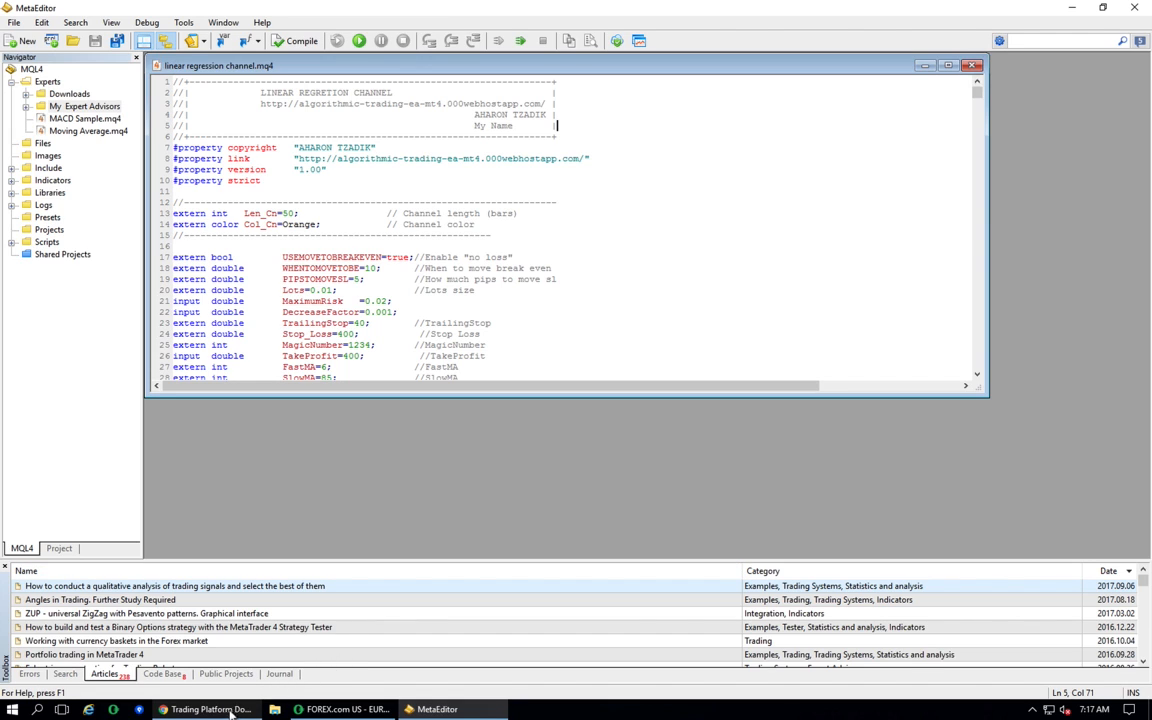
# Step: Switch to Chrome and search Google for "sourcetree" in a new tab
pyautogui.moveTo(226, 706)
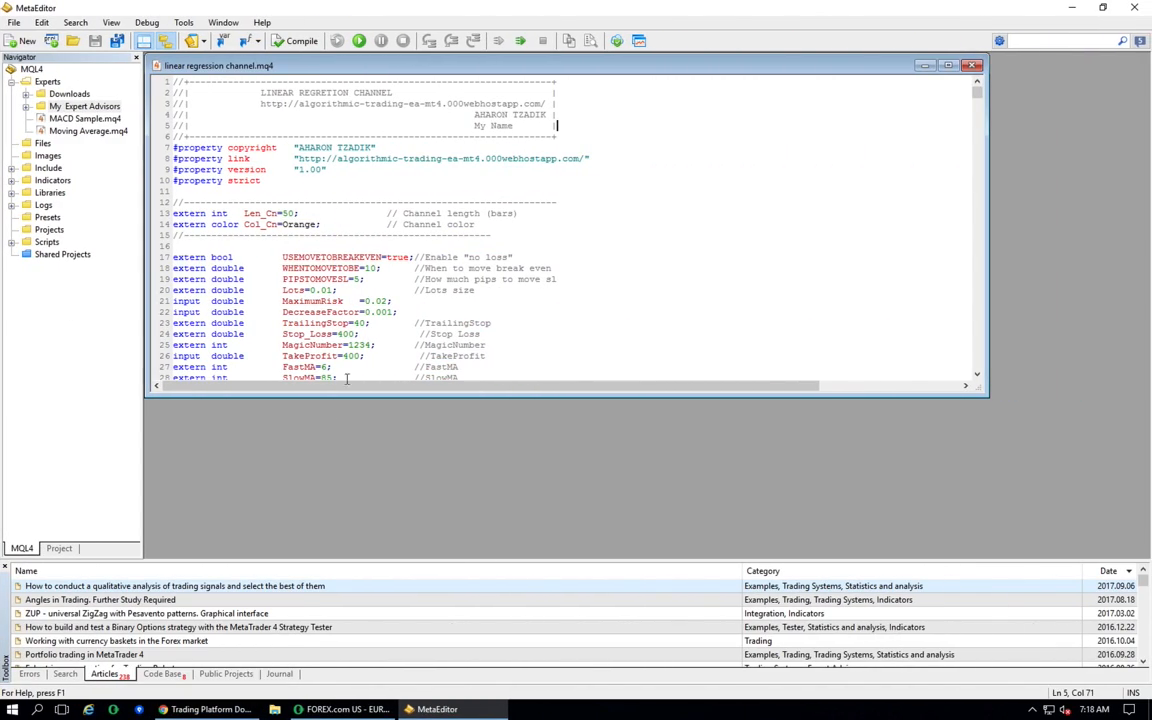
pyautogui.click(207, 709)
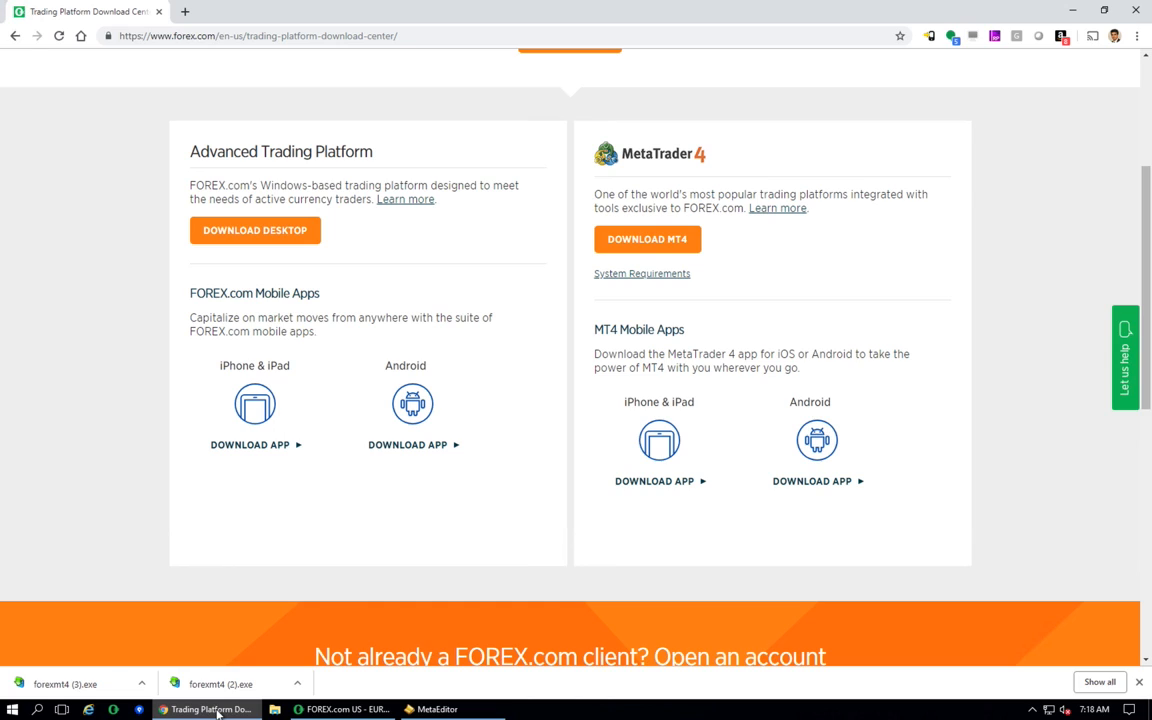
pyautogui.click(183, 11)
pyautogui.write('sourcetre')
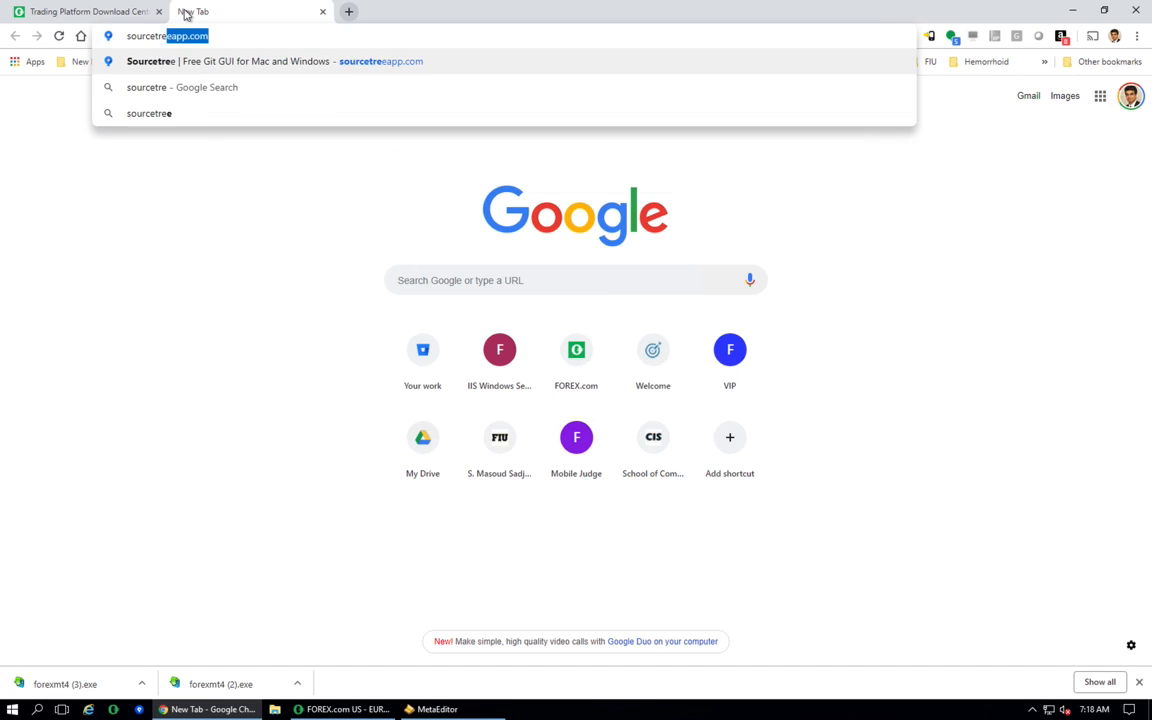
pyautogui.write('e')
pyautogui.press('Delete')
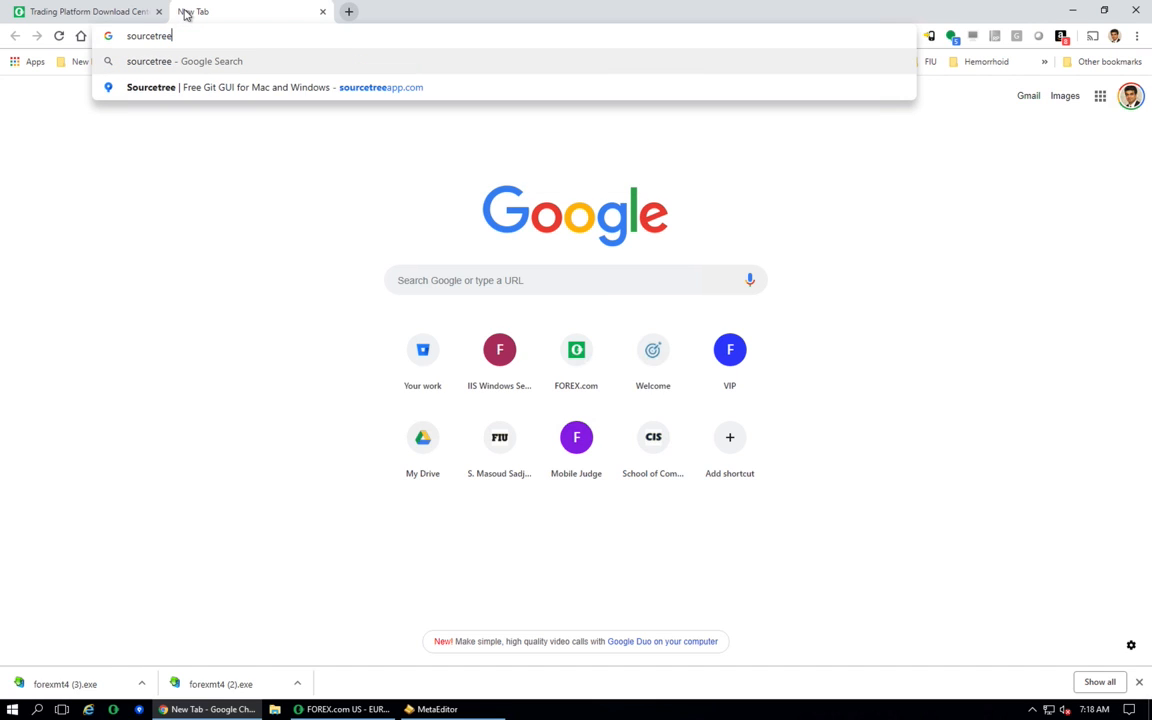
pyautogui.press('Return')
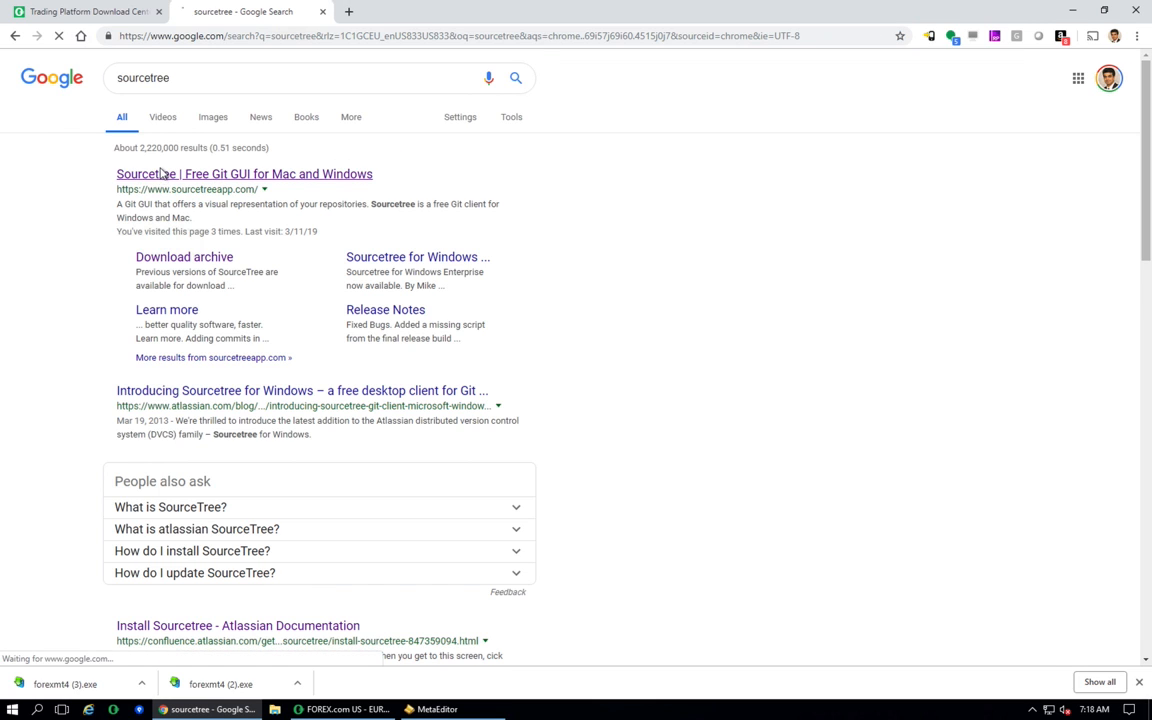
# Step: Open the Sourcetree website and view the Windows download's licence agreement prompt, closing it without downloading
pyautogui.click(160, 173)
pyautogui.click(259, 244)
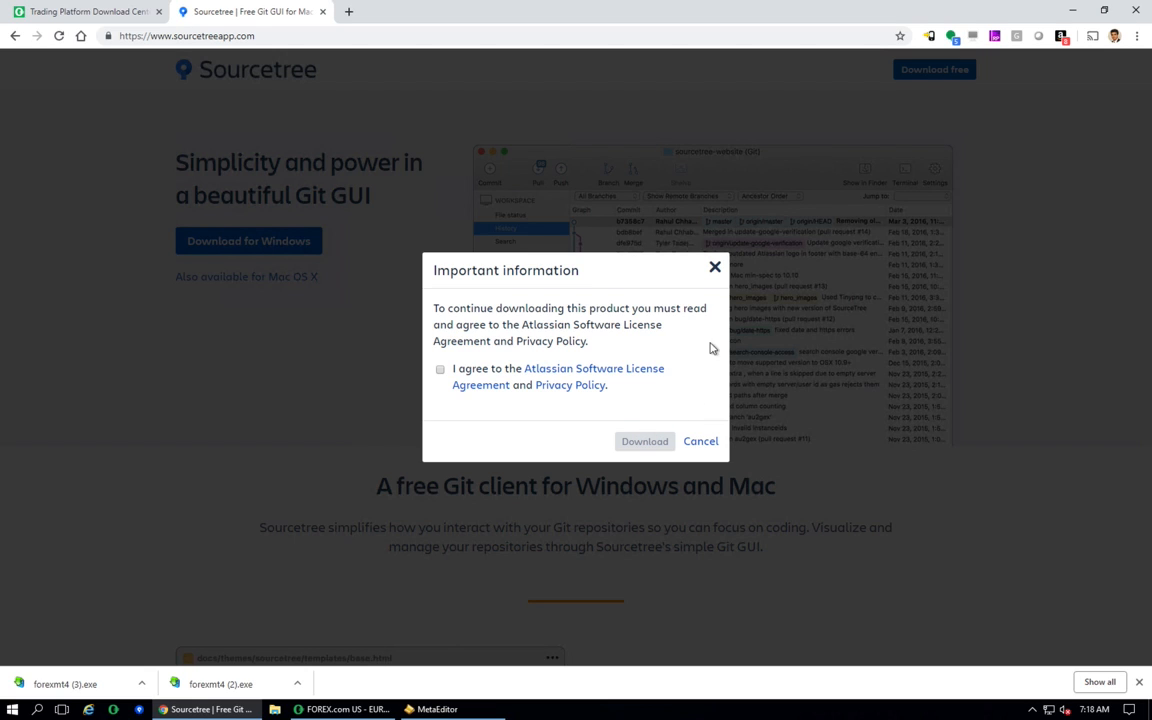
pyautogui.click(715, 268)
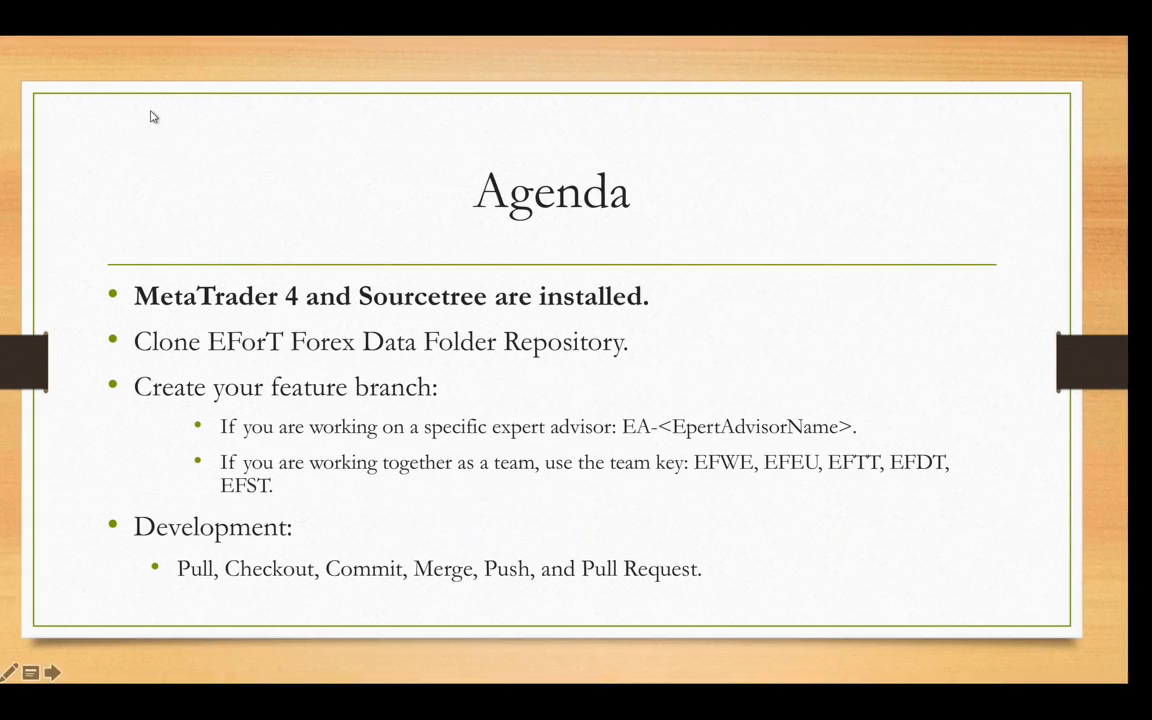
pyautogui.click(484, 316)
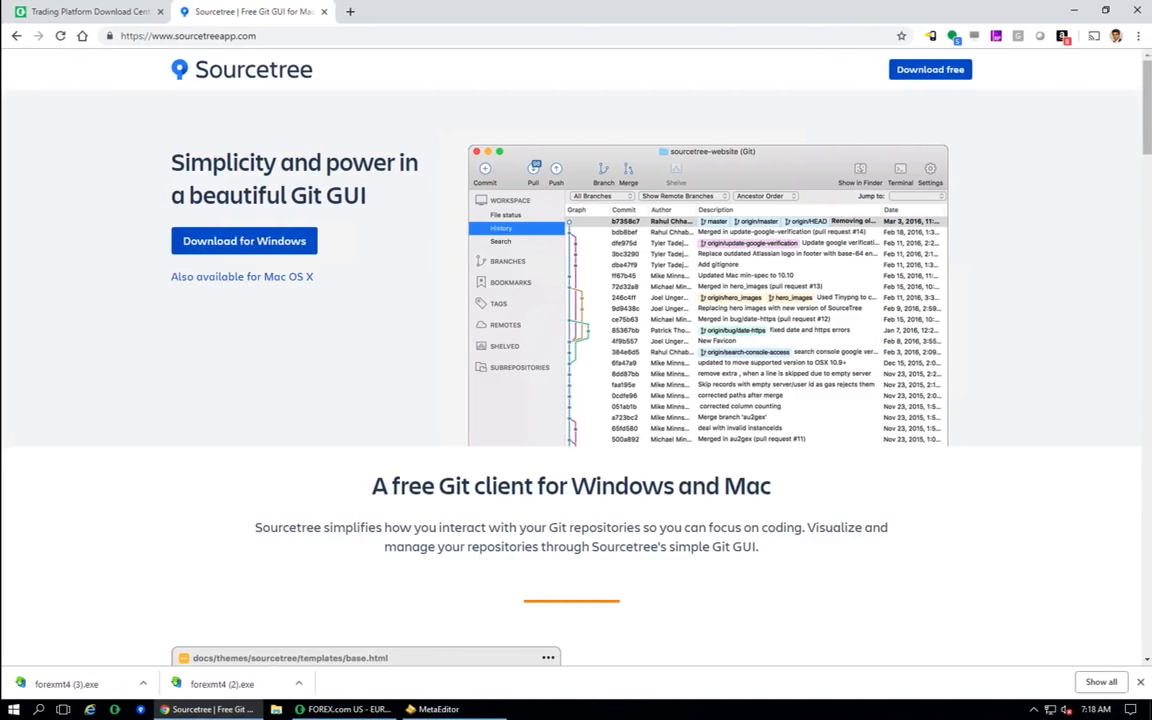
# Step: Open the Bitbucket site in a new tab and go to the EForT Forex Data Folder repository of the EForT project
pyautogui.click(349, 12)
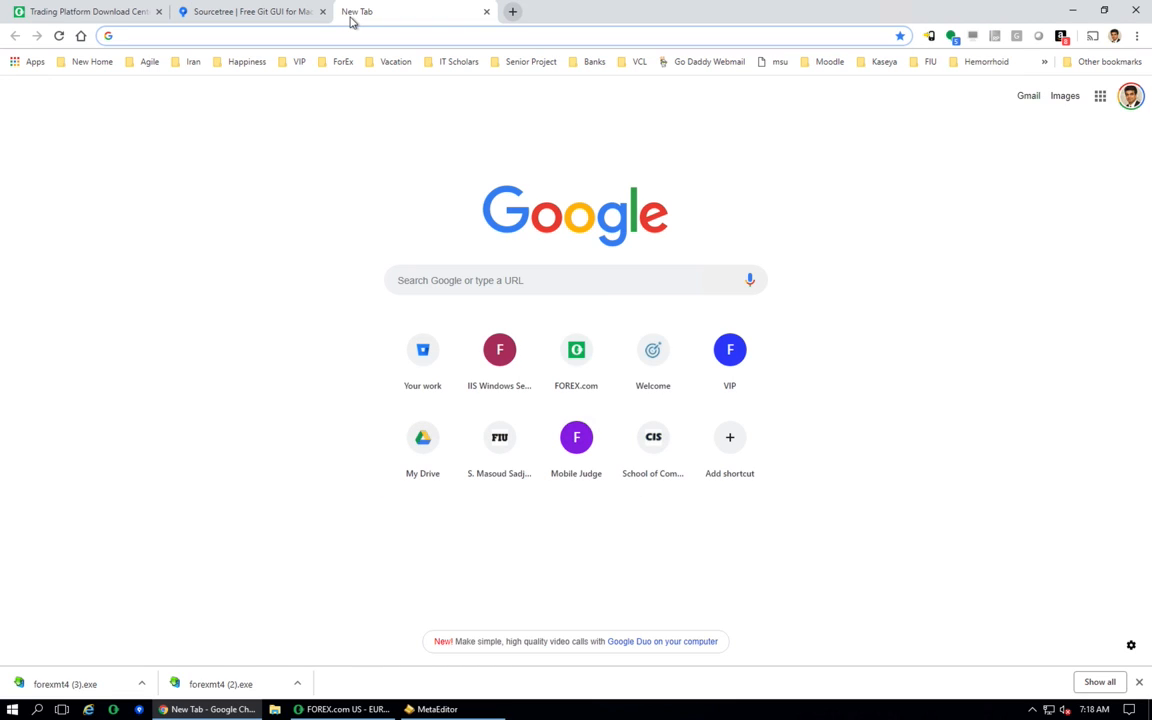
pyautogui.write('sp')
pyautogui.press('Return')
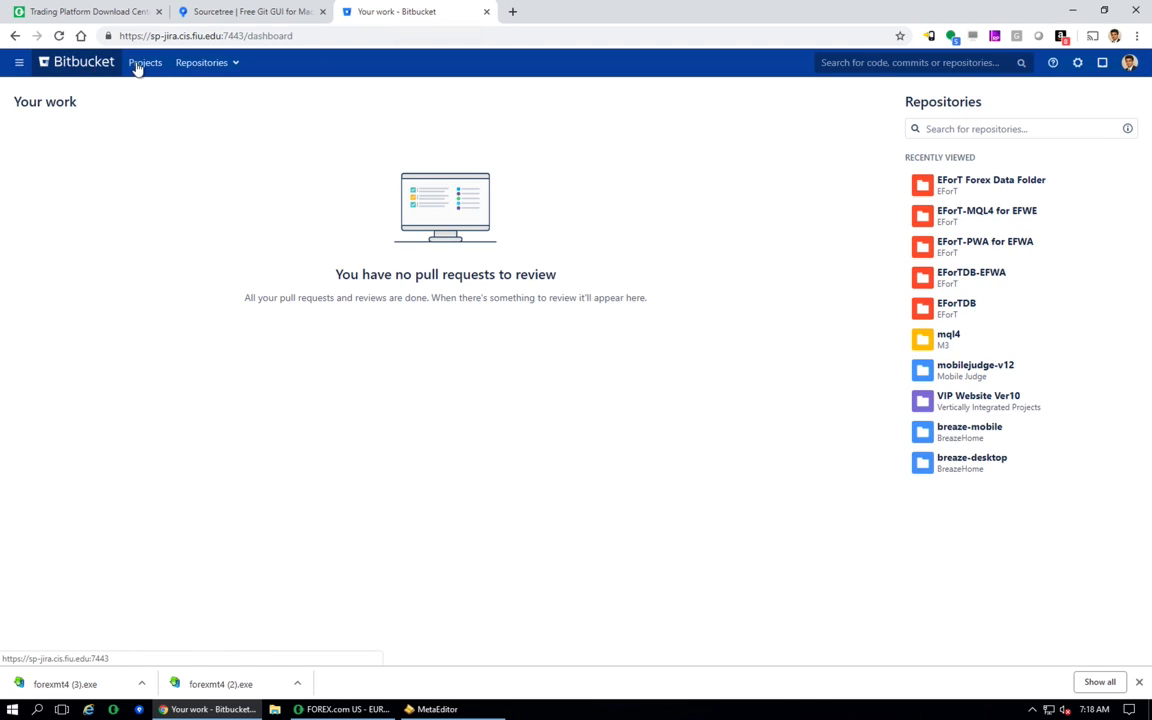
pyautogui.click(145, 63)
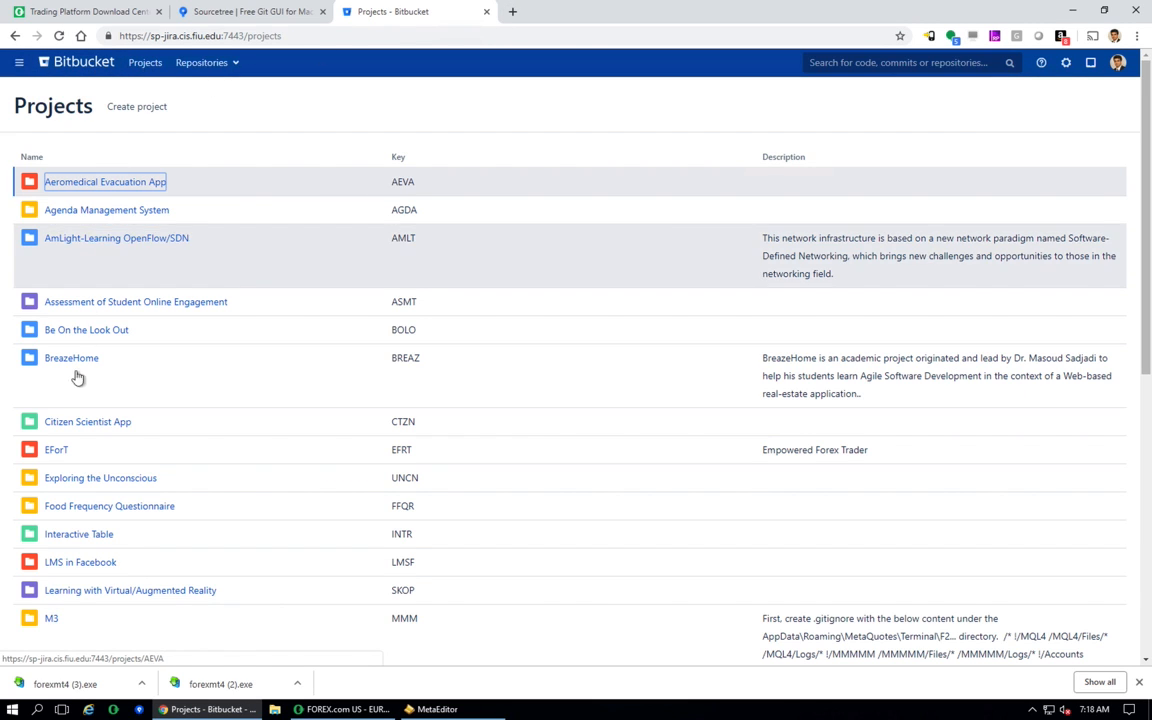
pyautogui.click(62, 452)
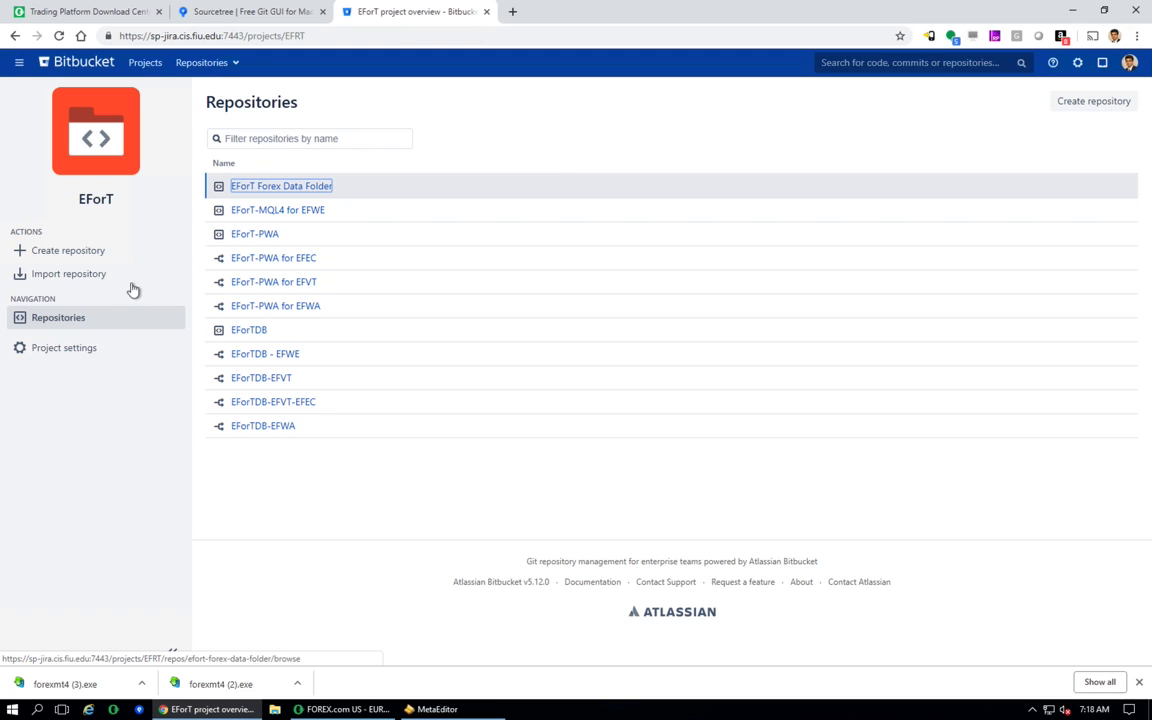
pyautogui.click(281, 187)
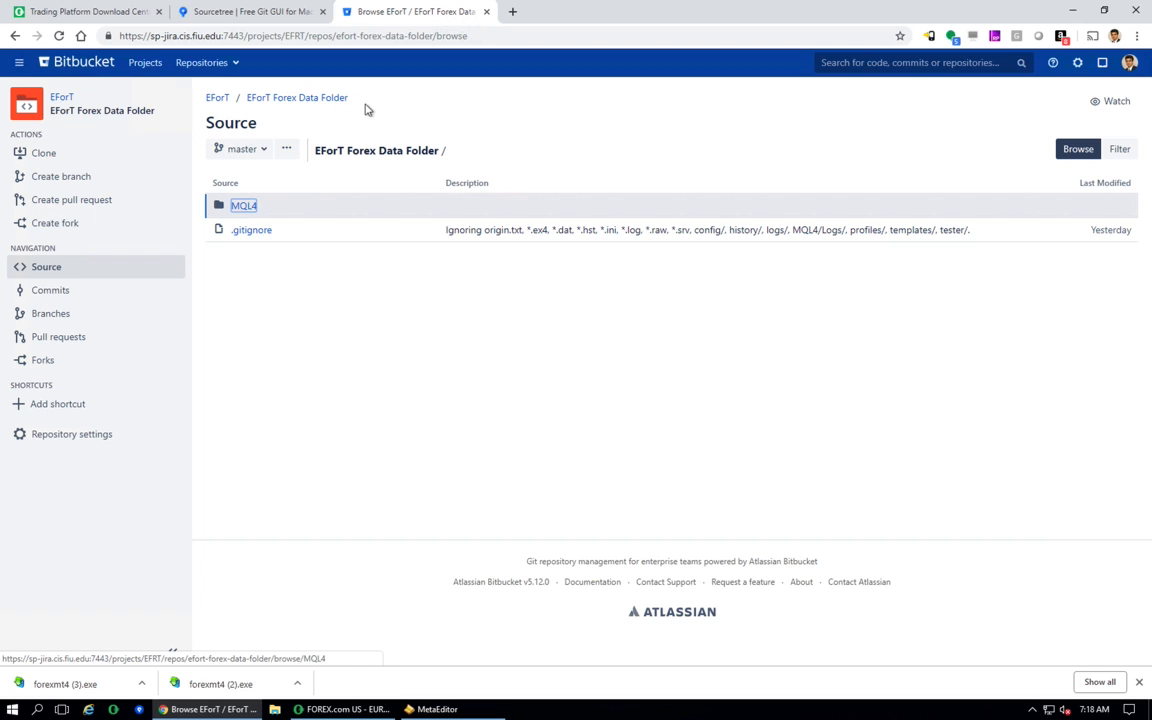
# Step: Choose HTTP as the repository's clone protocol and send the clone to Sourcetree
pyautogui.click(55, 158)
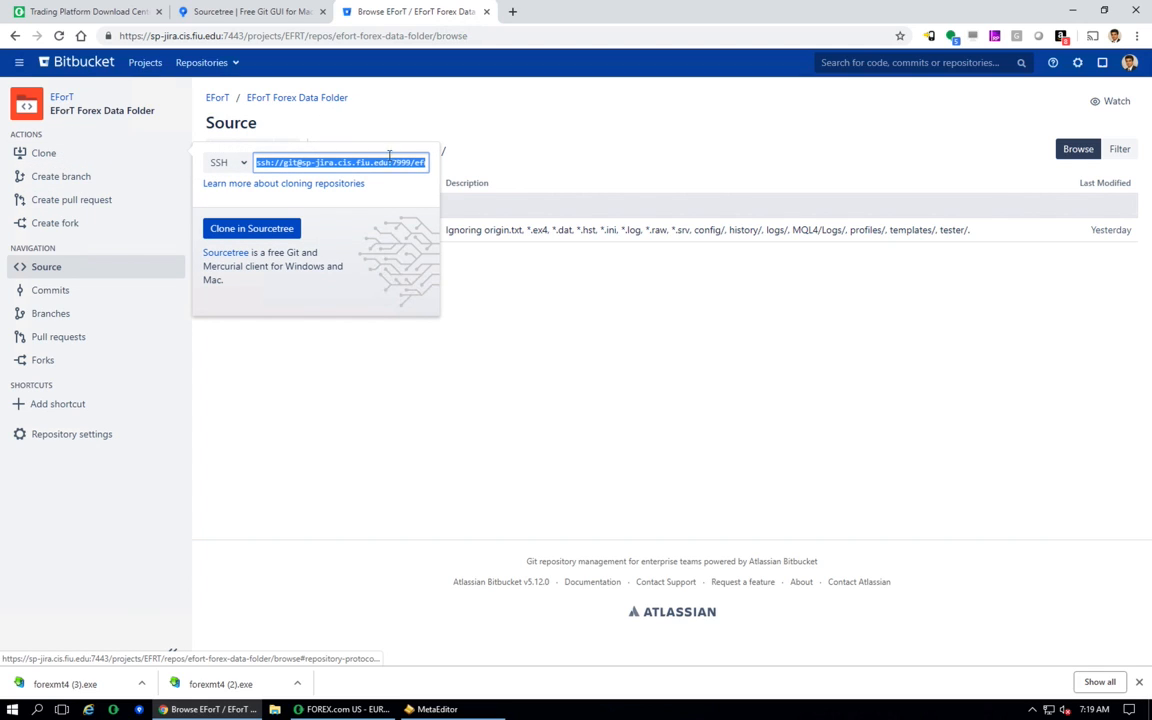
pyautogui.click(241, 166)
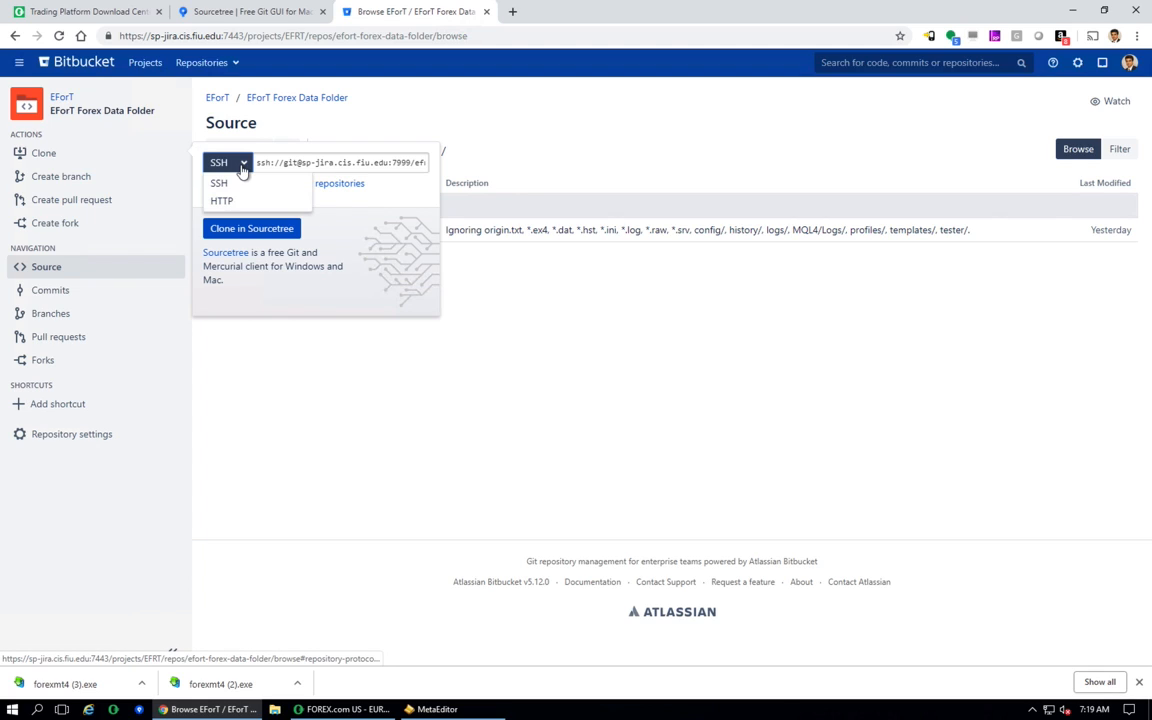
pyautogui.click(229, 202)
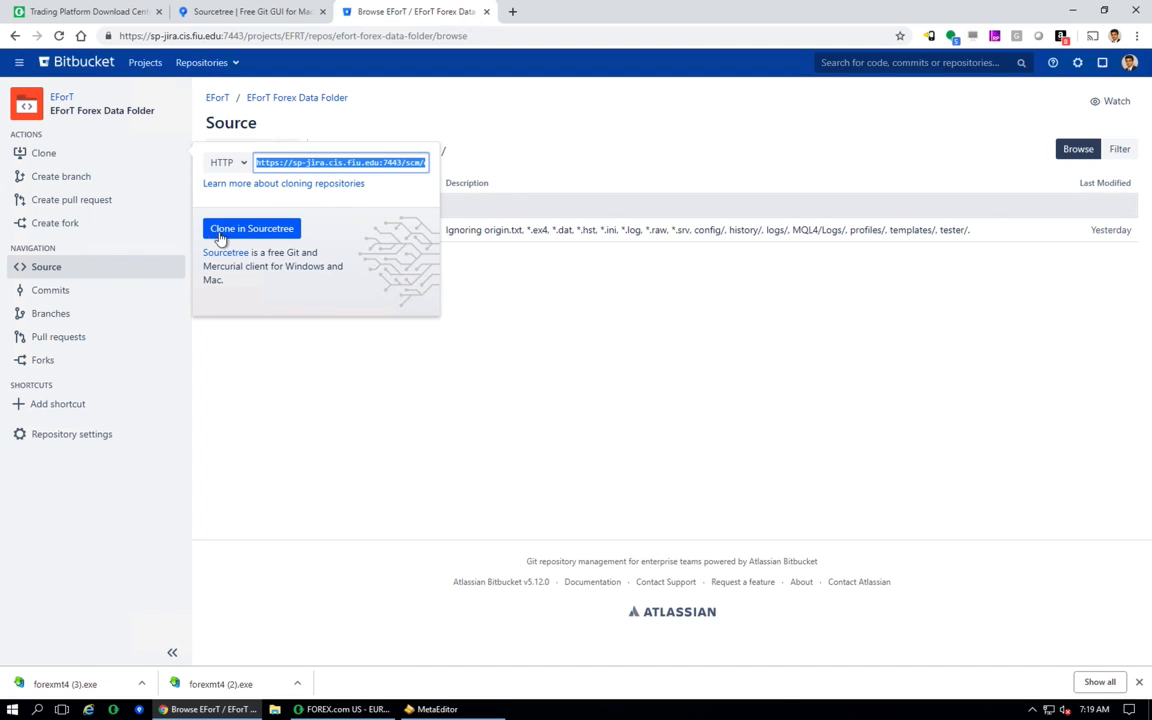
pyautogui.click(252, 231)
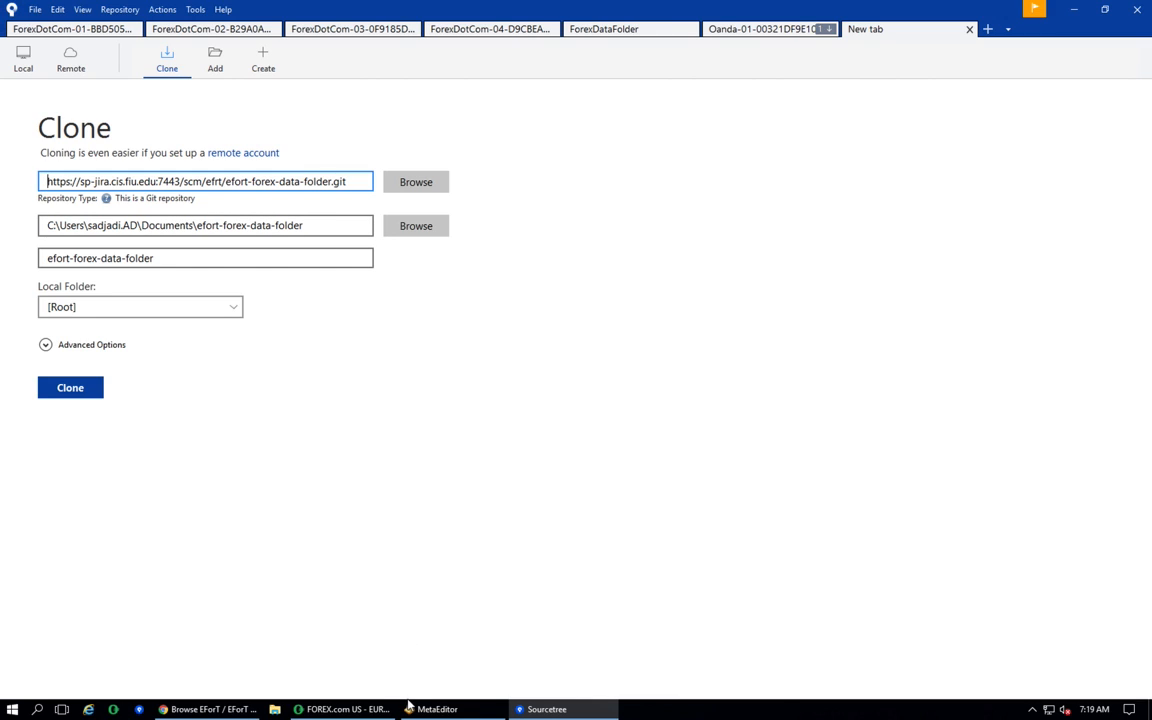
# Step: Switch to the FOREX.com US terminal, open its data folder and copy the folder's full path
pyautogui.click(341, 711)
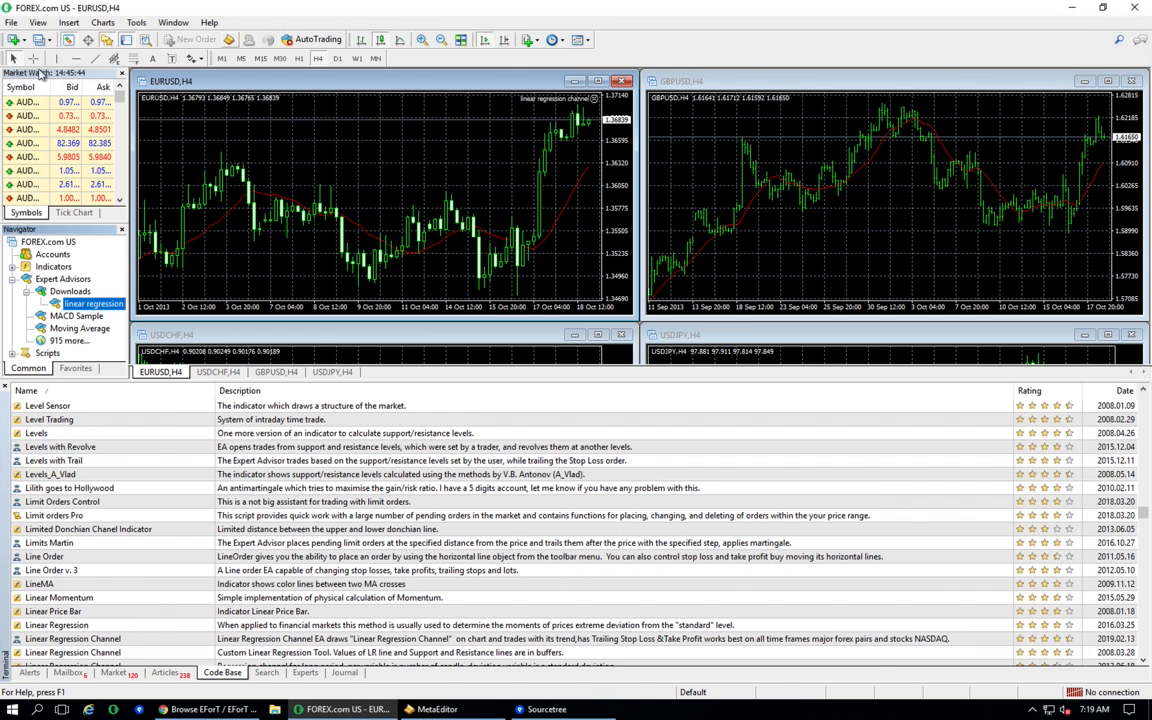
pyautogui.click(11, 23)
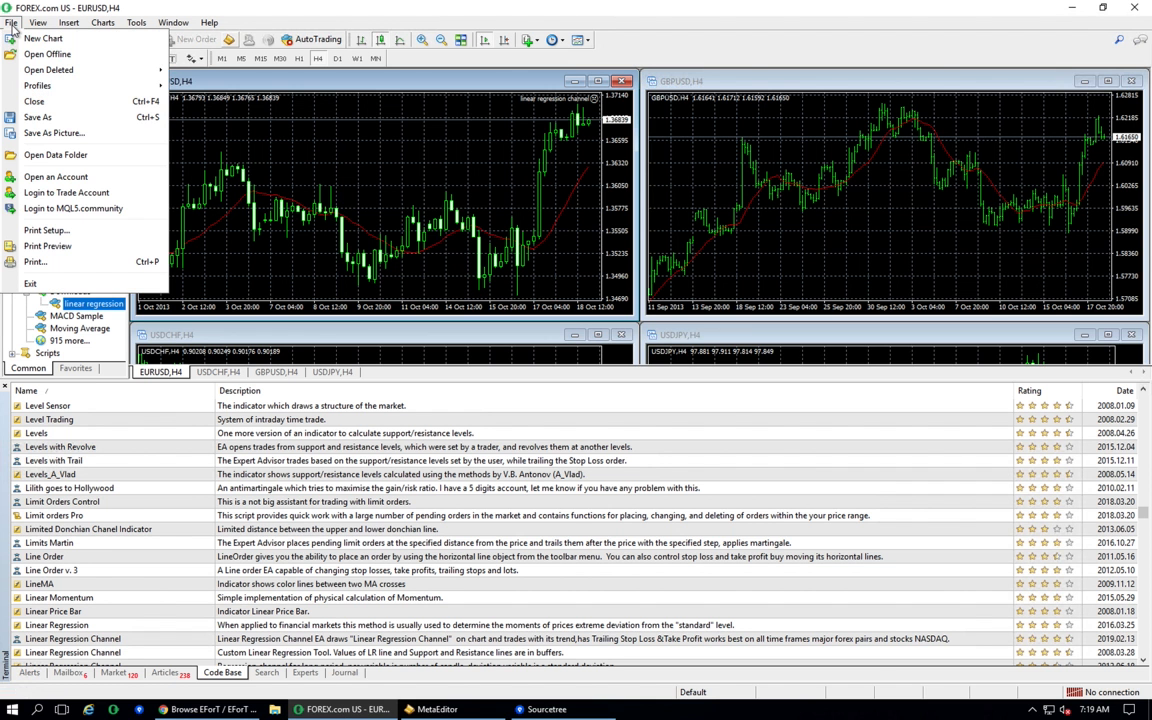
pyautogui.click(52, 154)
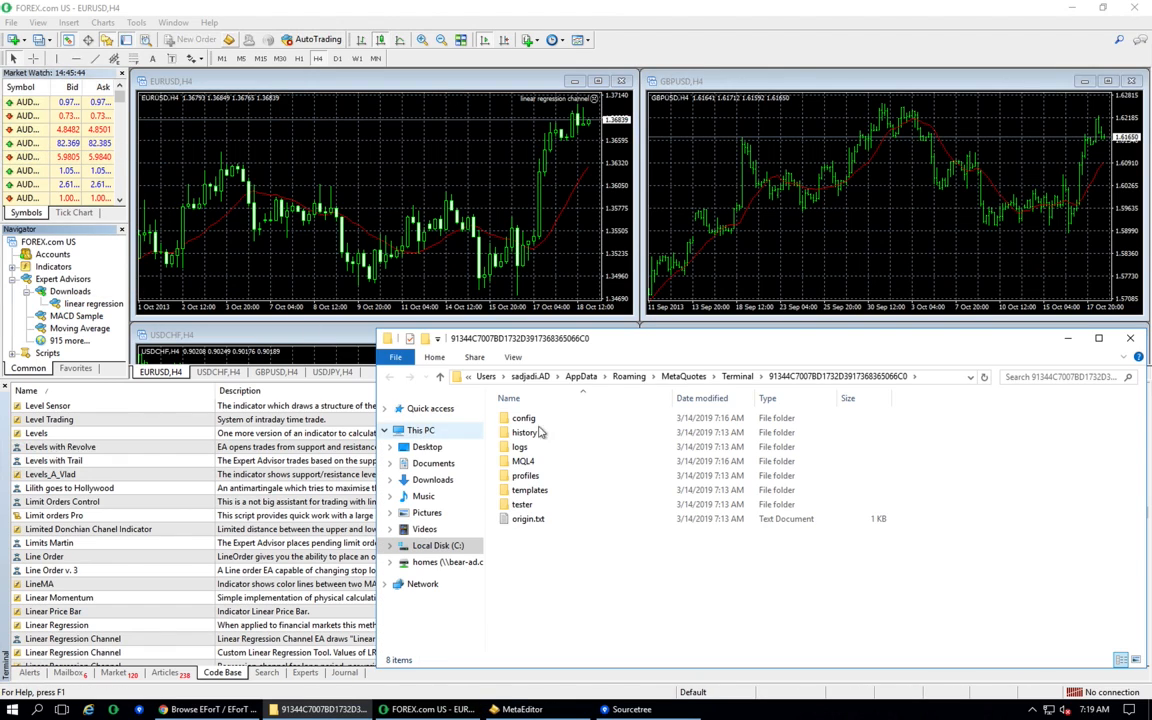
pyautogui.click(949, 378)
pyautogui.hotkey('ctrl', 'c')
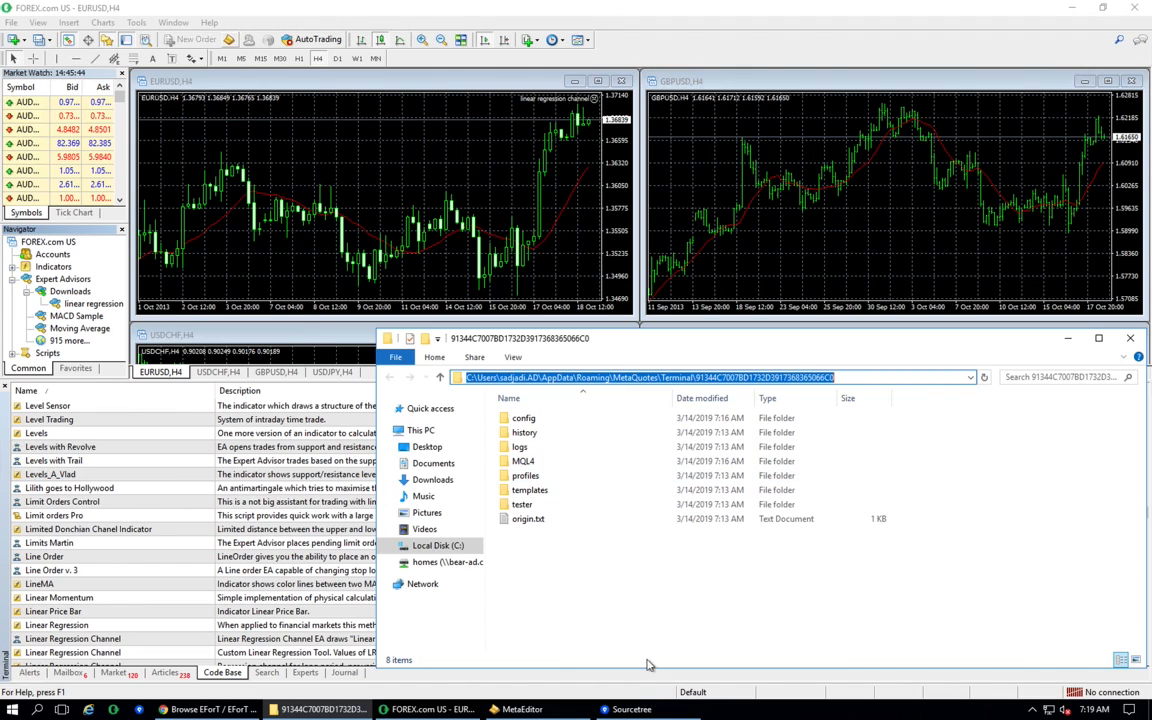
# Step: Switch to Sourcetree and replace the clone's destination path with the copied data folder path
pyautogui.click(630, 710)
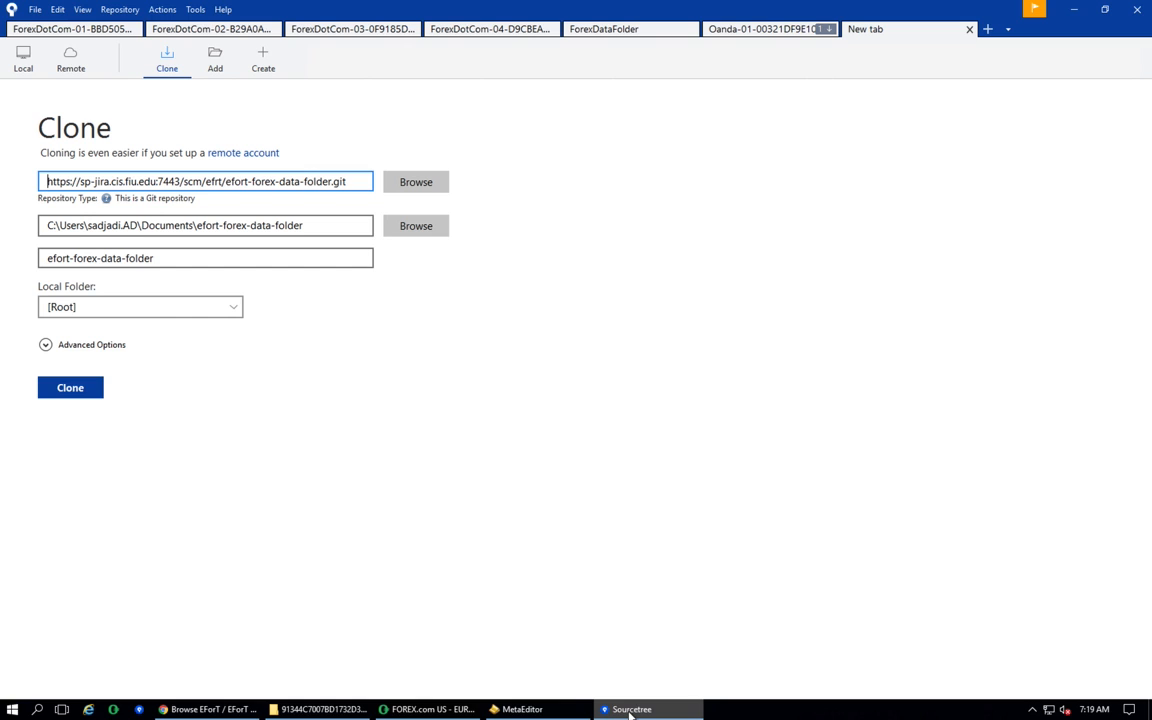
pyautogui.click(343, 226)
pyautogui.hotkey('ctrl', 'a')
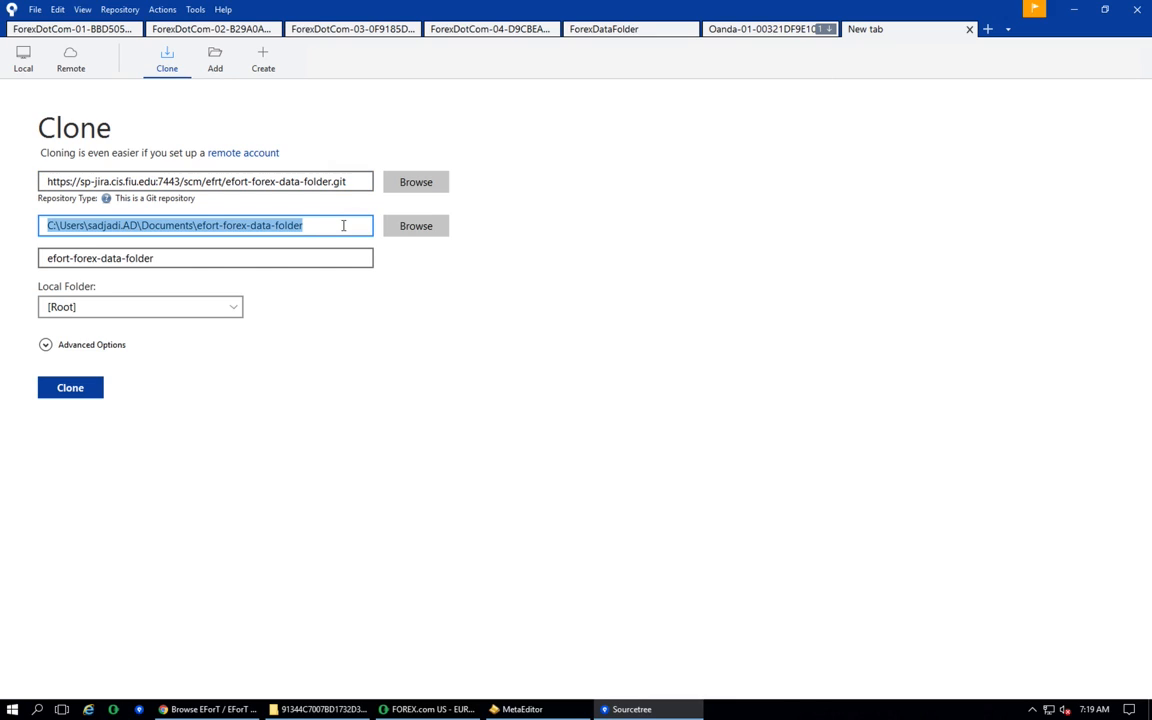
pyautogui.hotkey('ctrl', 'v')
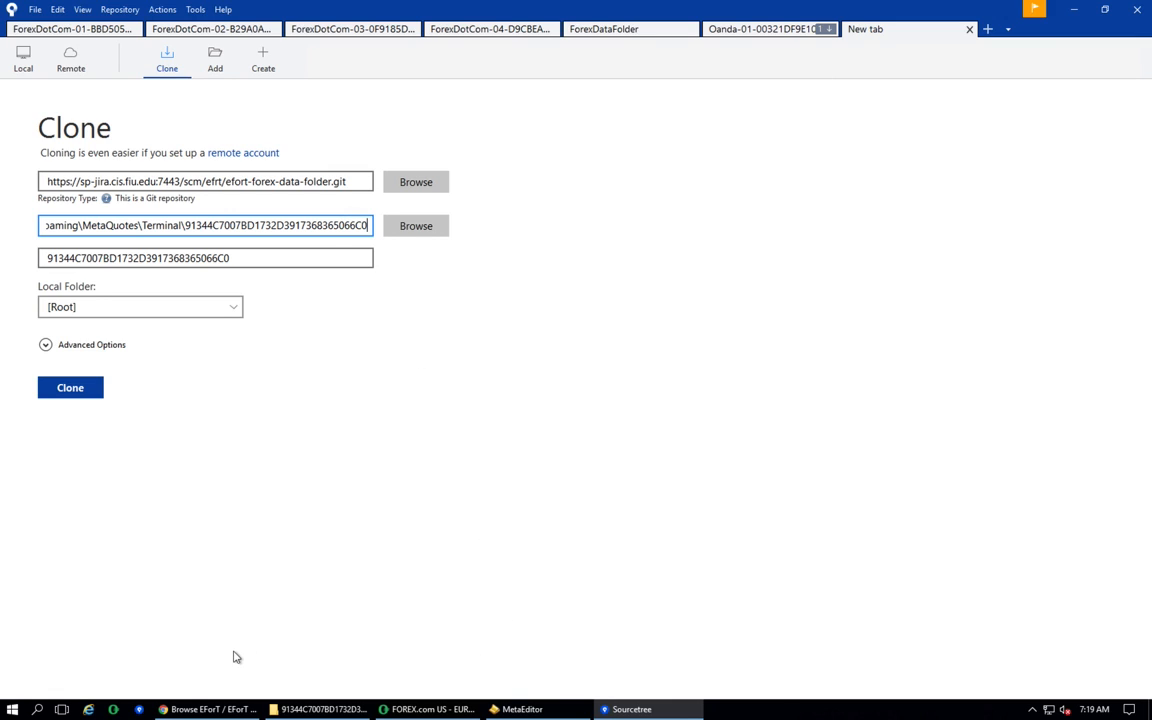
# Step: Open a new File Explorer window at the Desktop's Data Folder and create a new folder inside it
pyautogui.click(38, 710)
pyautogui.write('f')
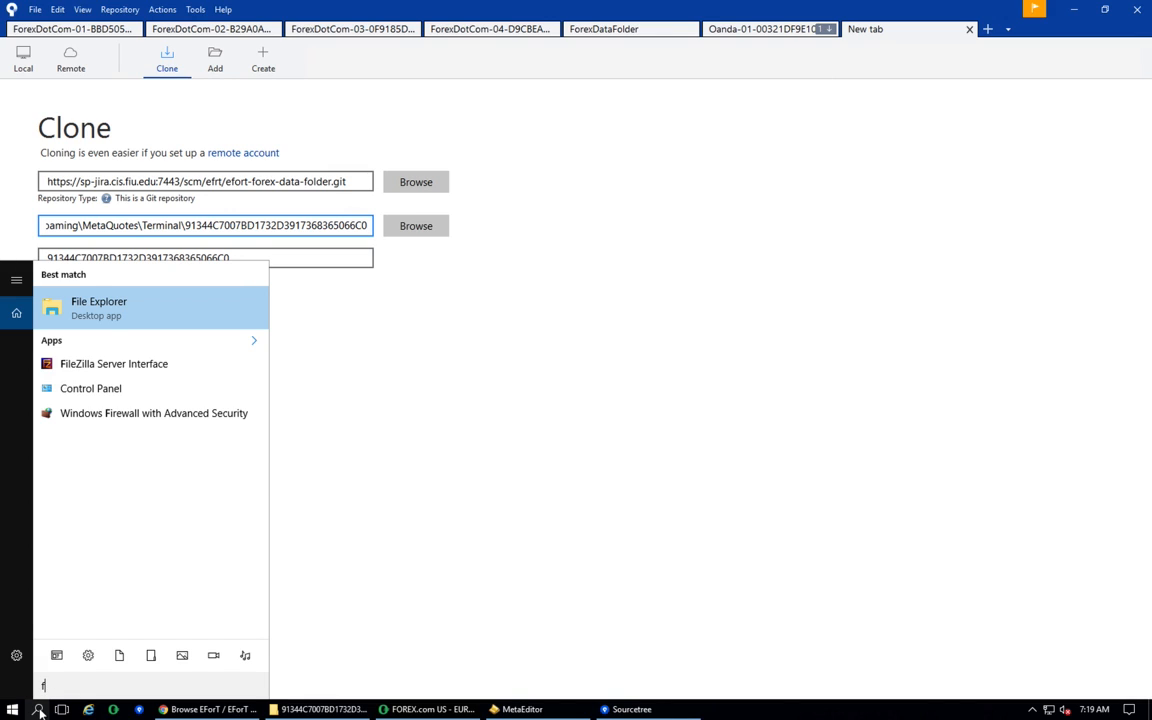
pyautogui.click(137, 319)
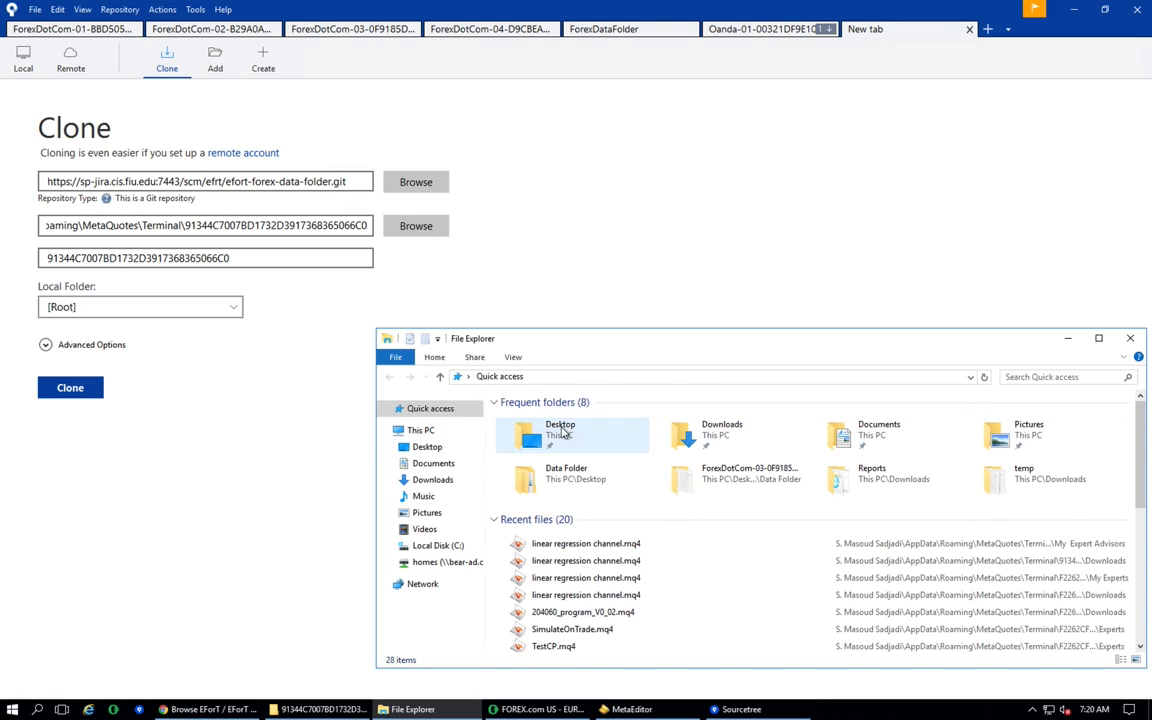
pyautogui.doubleClick(563, 430)
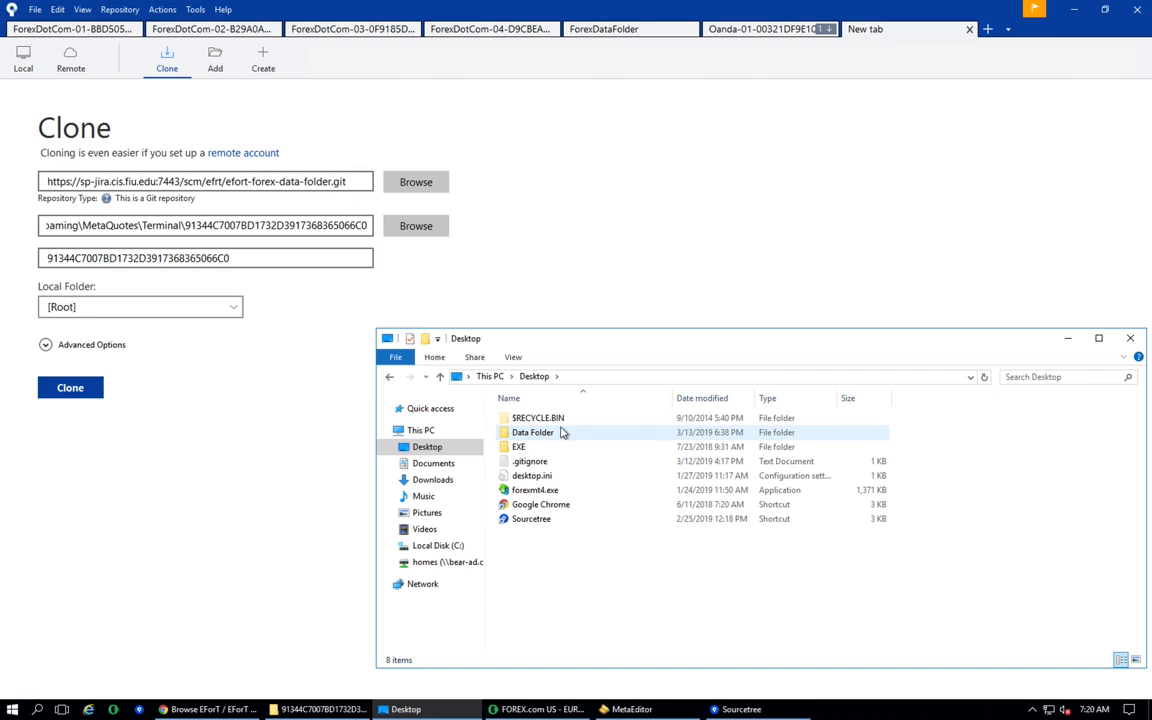
pyautogui.doubleClick(556, 433)
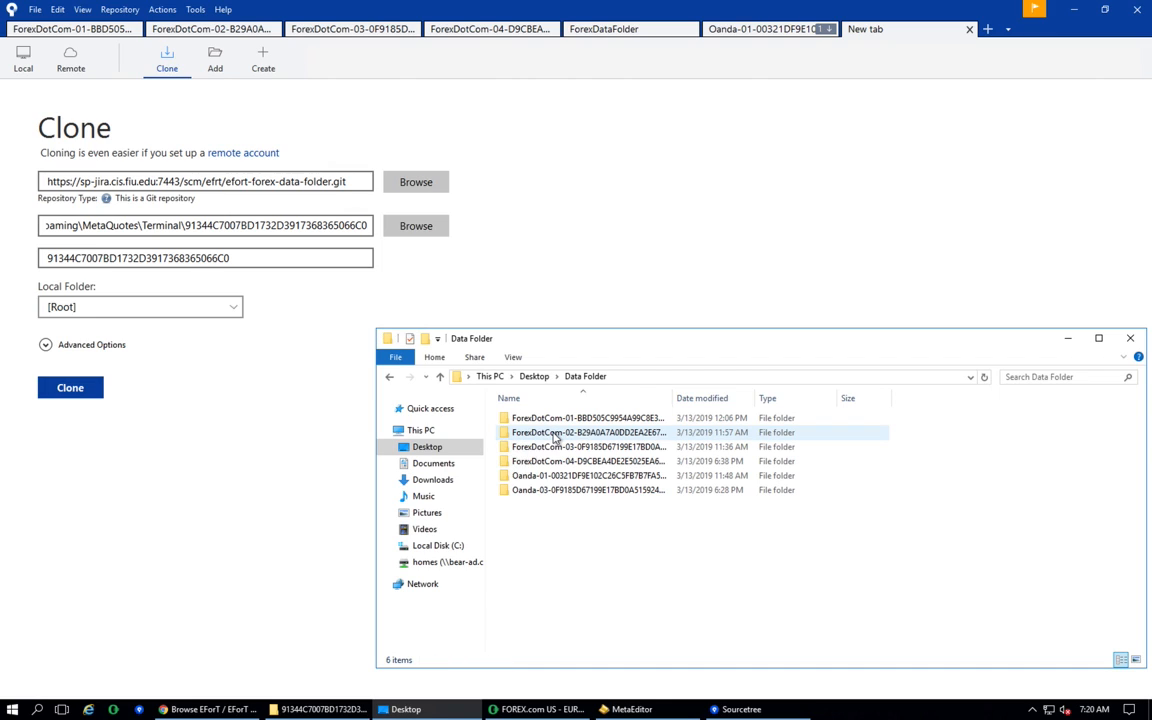
pyautogui.rightClick(552, 541)
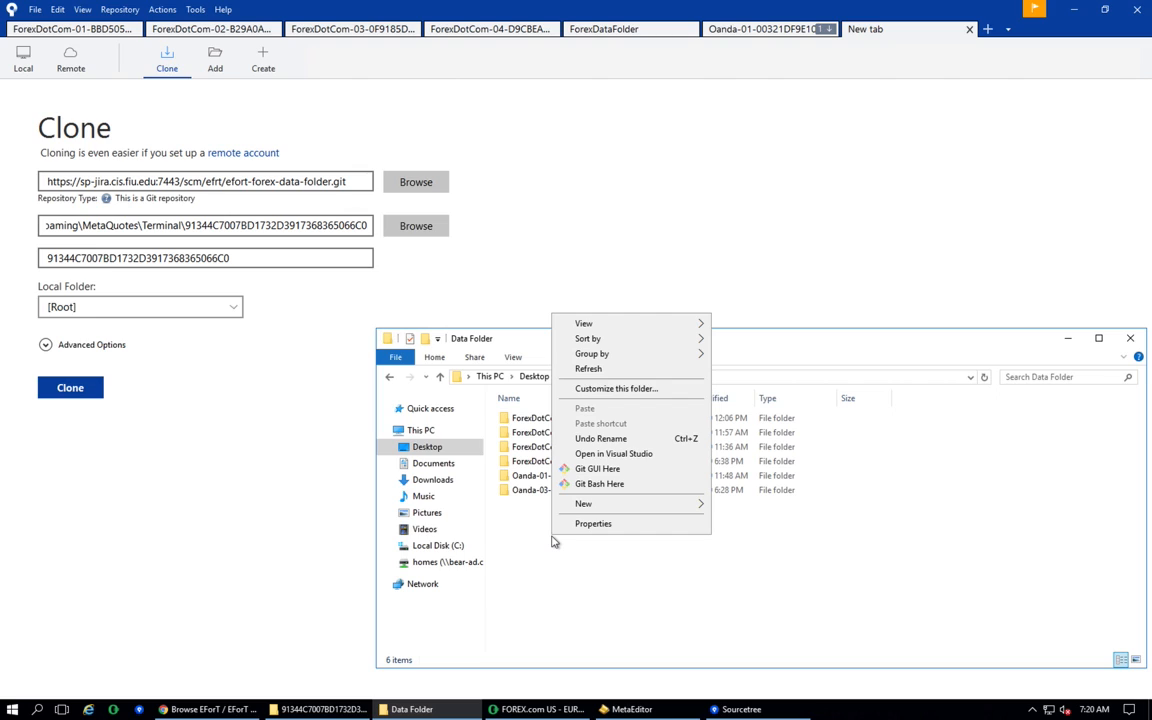
pyautogui.moveTo(617, 505)
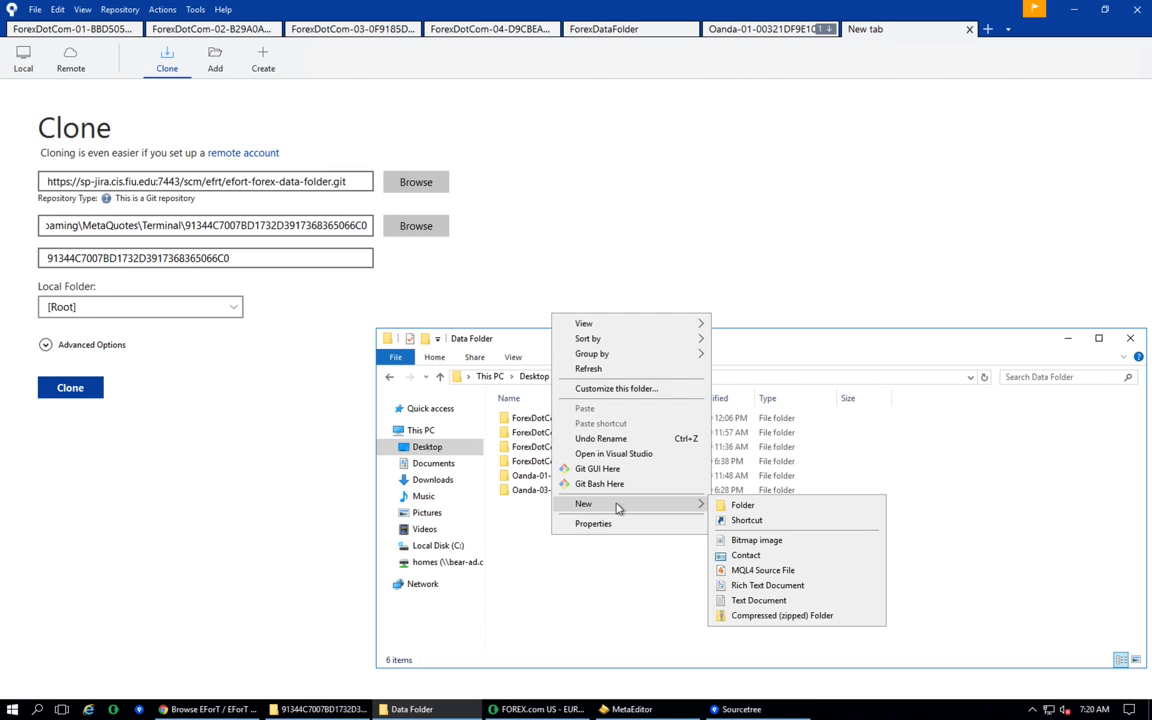
pyautogui.click(740, 507)
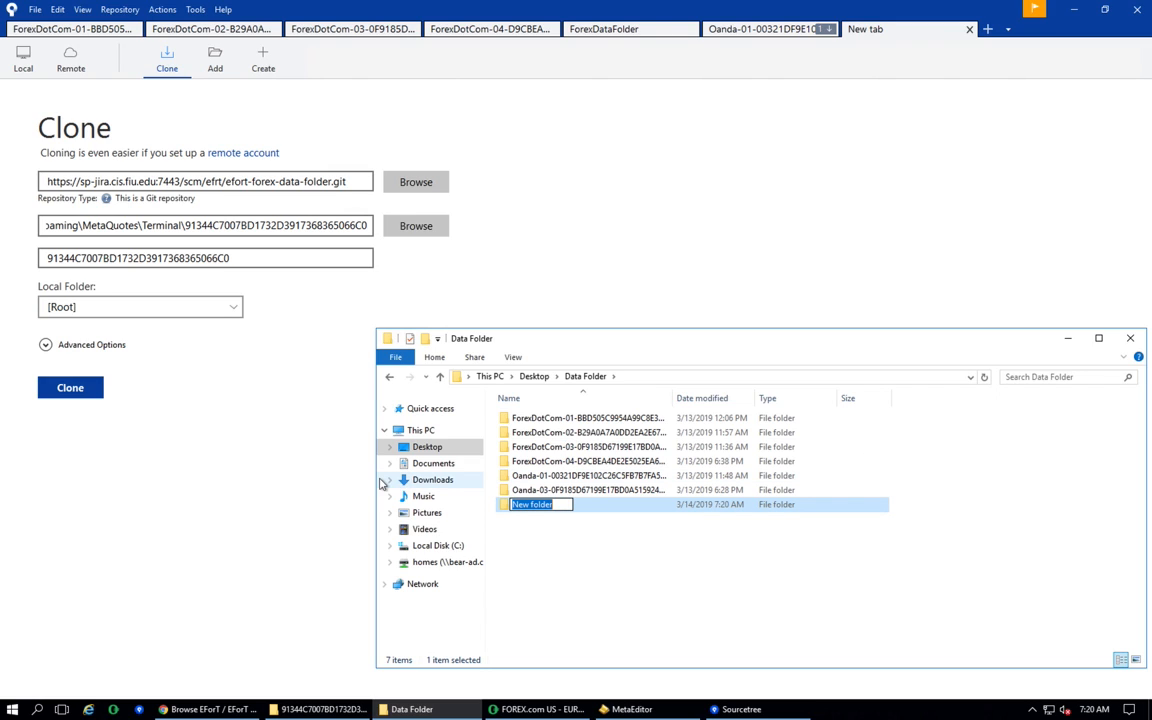
pyautogui.moveTo(376, 475); pyautogui.dragTo(557, 504)
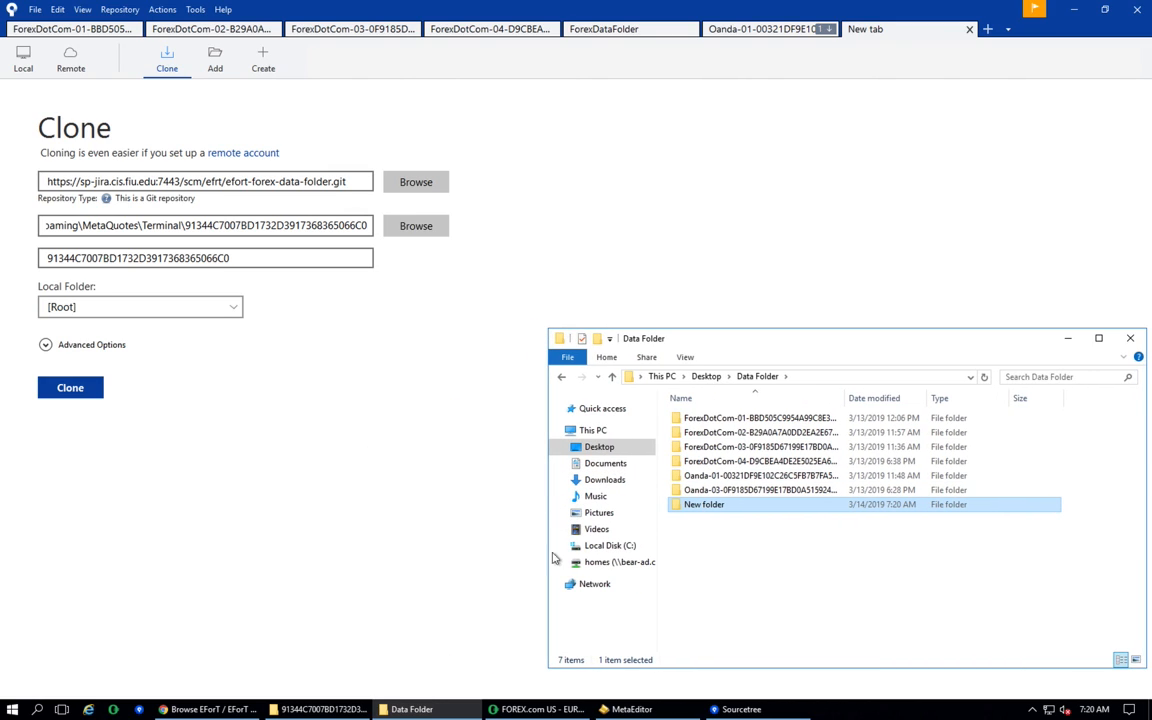
pyautogui.click(347, 712)
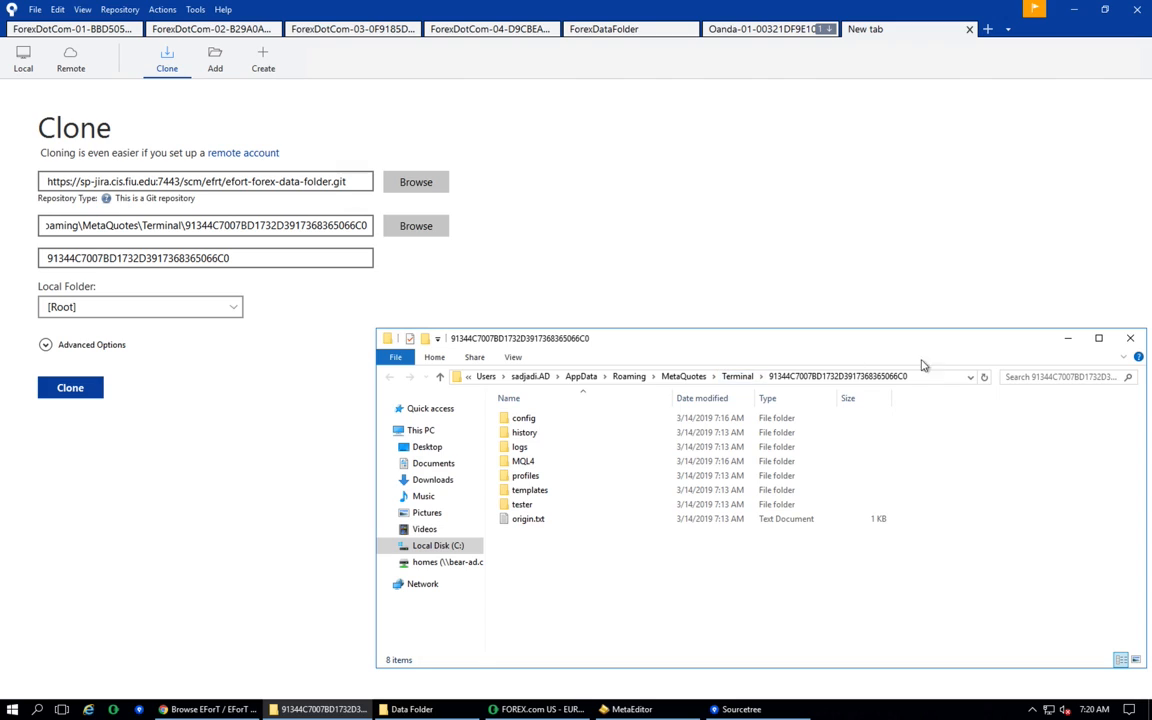
pyautogui.moveTo(890, 342); pyautogui.dragTo(454, 342)
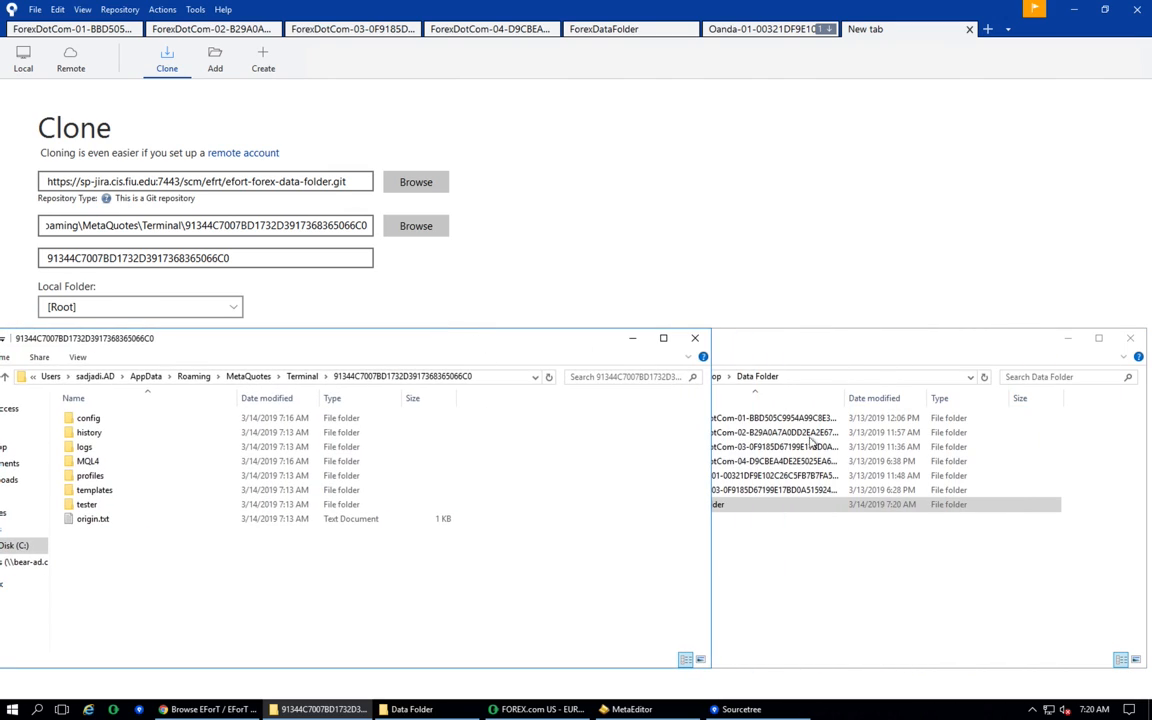
pyautogui.moveTo(713, 558); pyautogui.dragTo(649, 630)
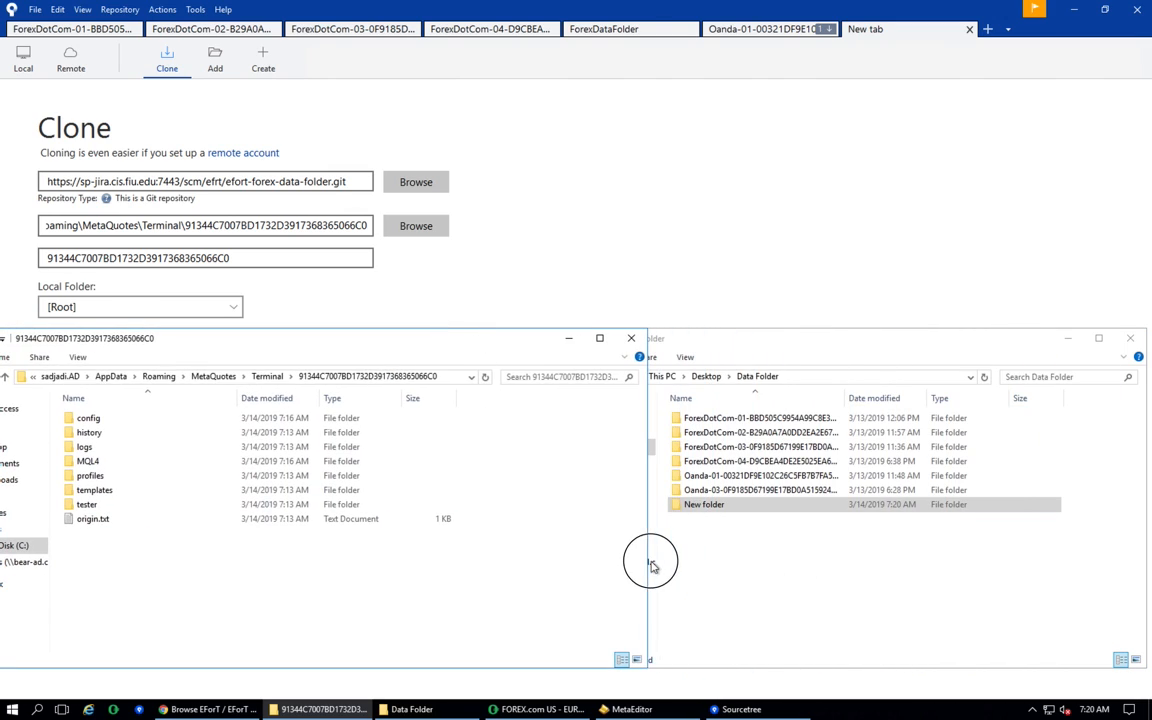
pyautogui.click(268, 378)
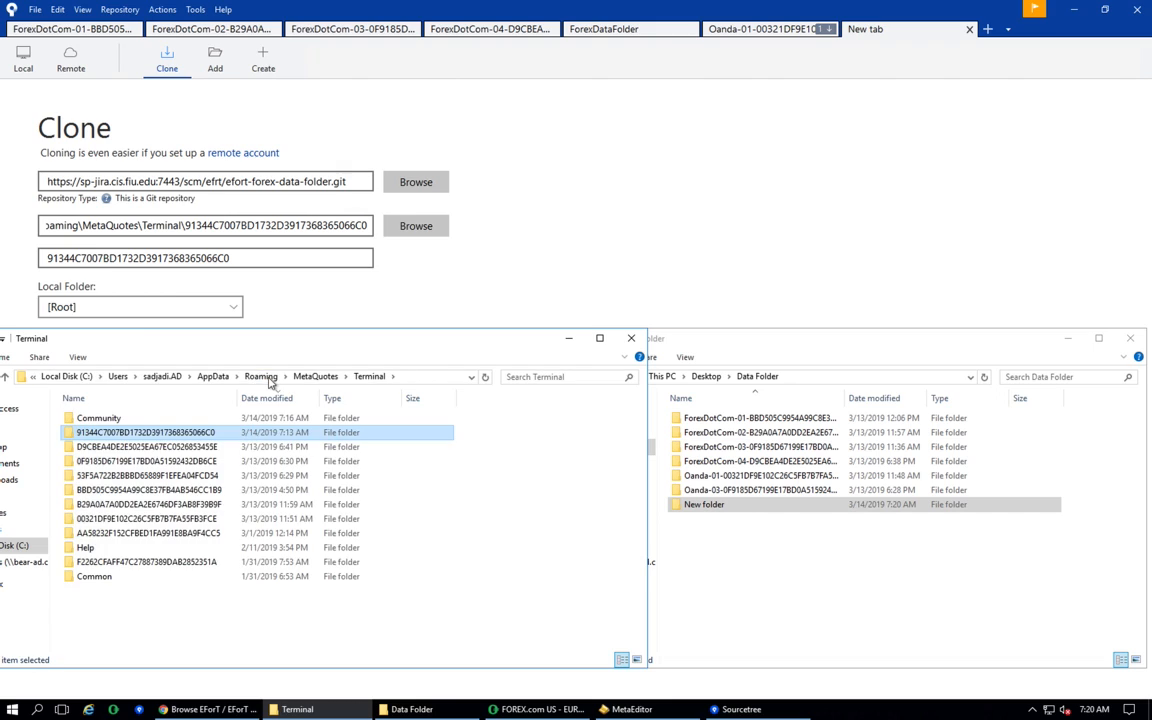
pyautogui.click(168, 437)
pyautogui.moveTo(168, 437); pyautogui.dragTo(815, 597)
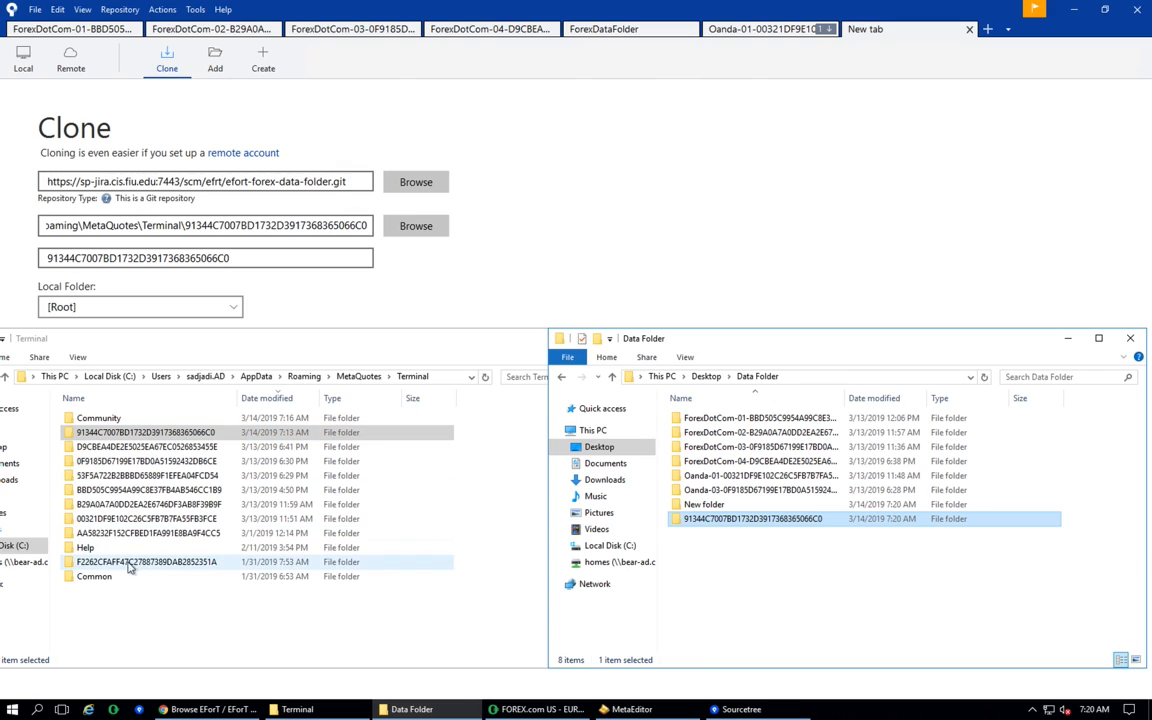
# Step: Open origin.txt in the copied data folder, check the instance number at the end of its path, and close the file
pyautogui.click(745, 523)
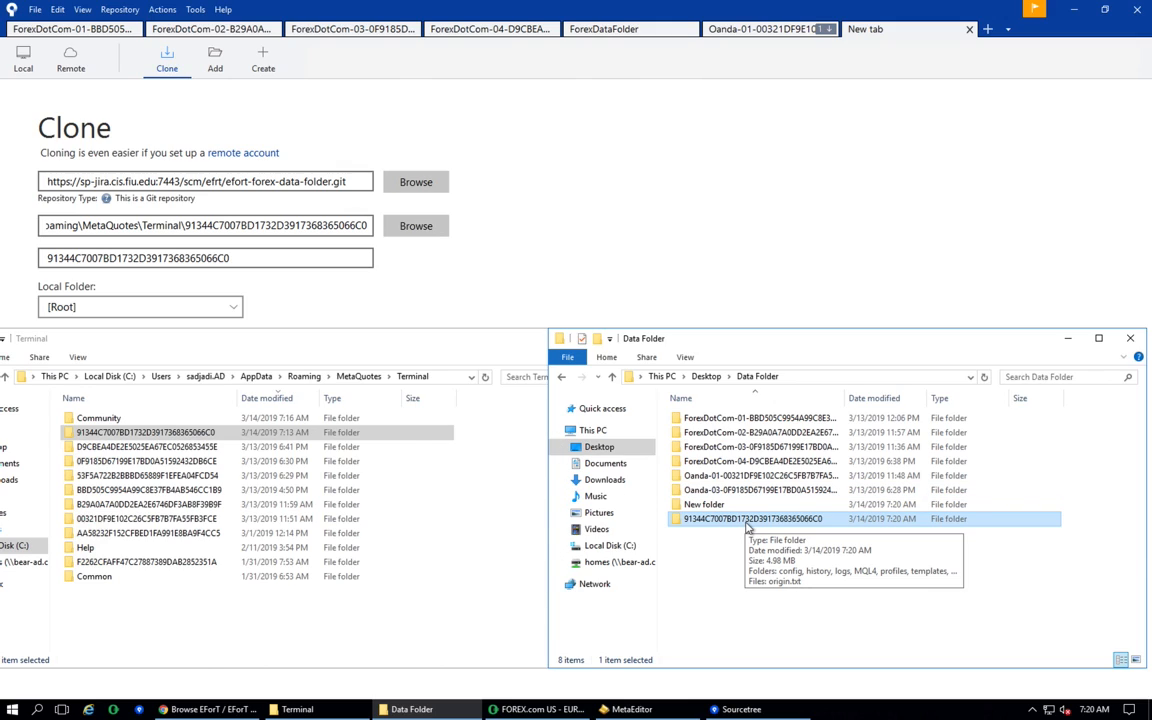
pyautogui.doubleClick(745, 522)
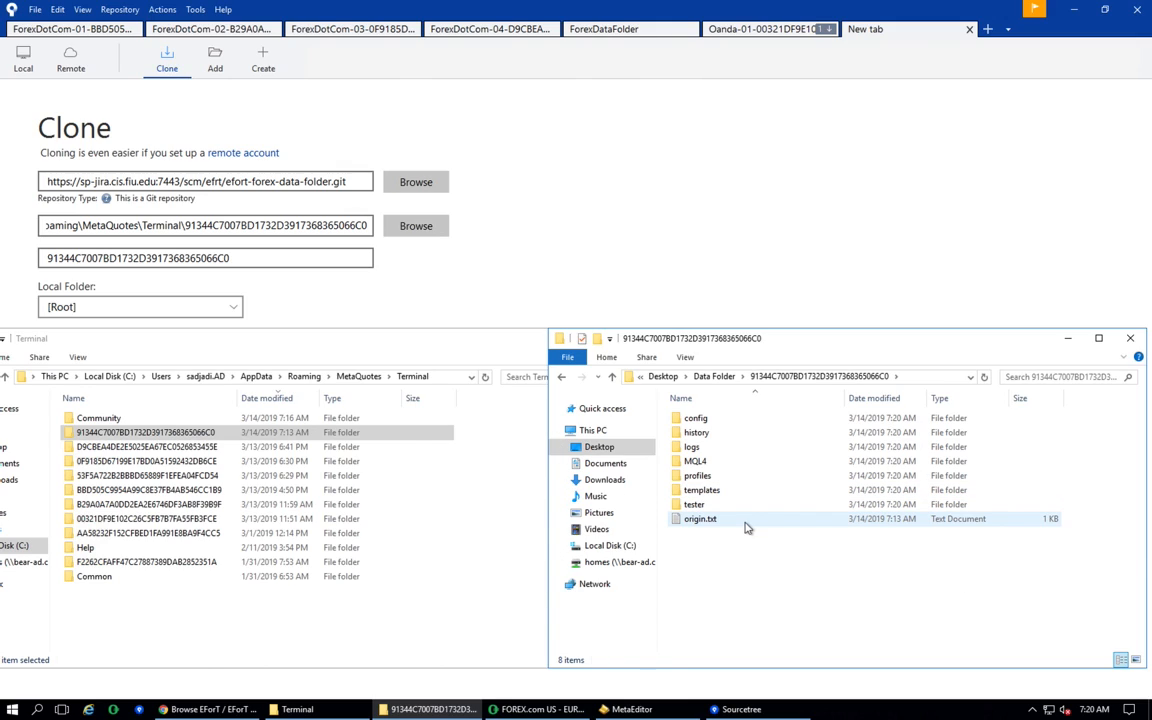
pyautogui.doubleClick(693, 525)
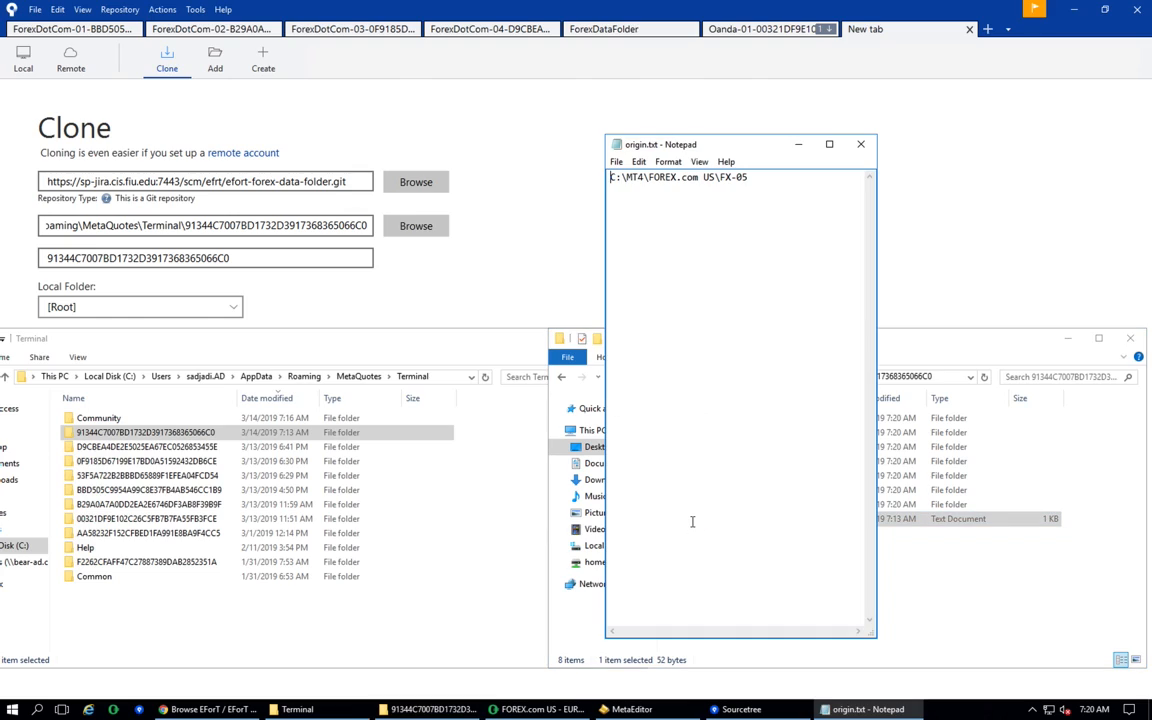
pyautogui.click(748, 177)
pyautogui.moveTo(748, 177); pyautogui.dragTo(721, 177)
pyautogui.hotkey('alt', 'F4')
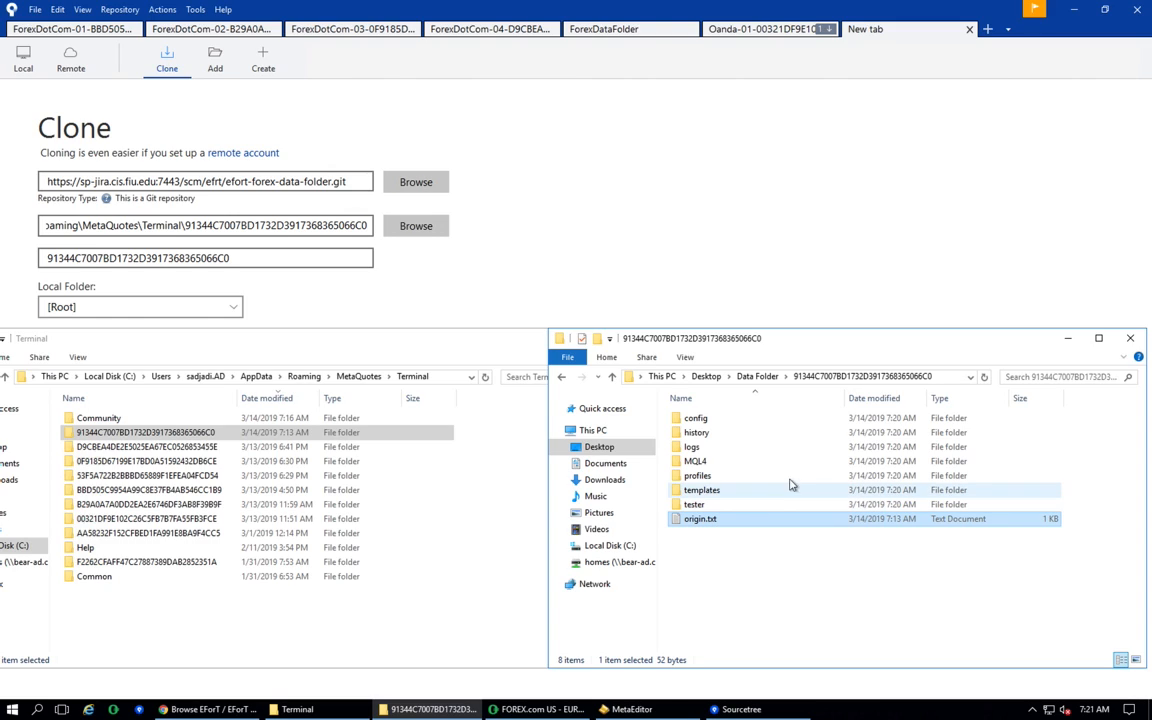
pyautogui.click(770, 379)
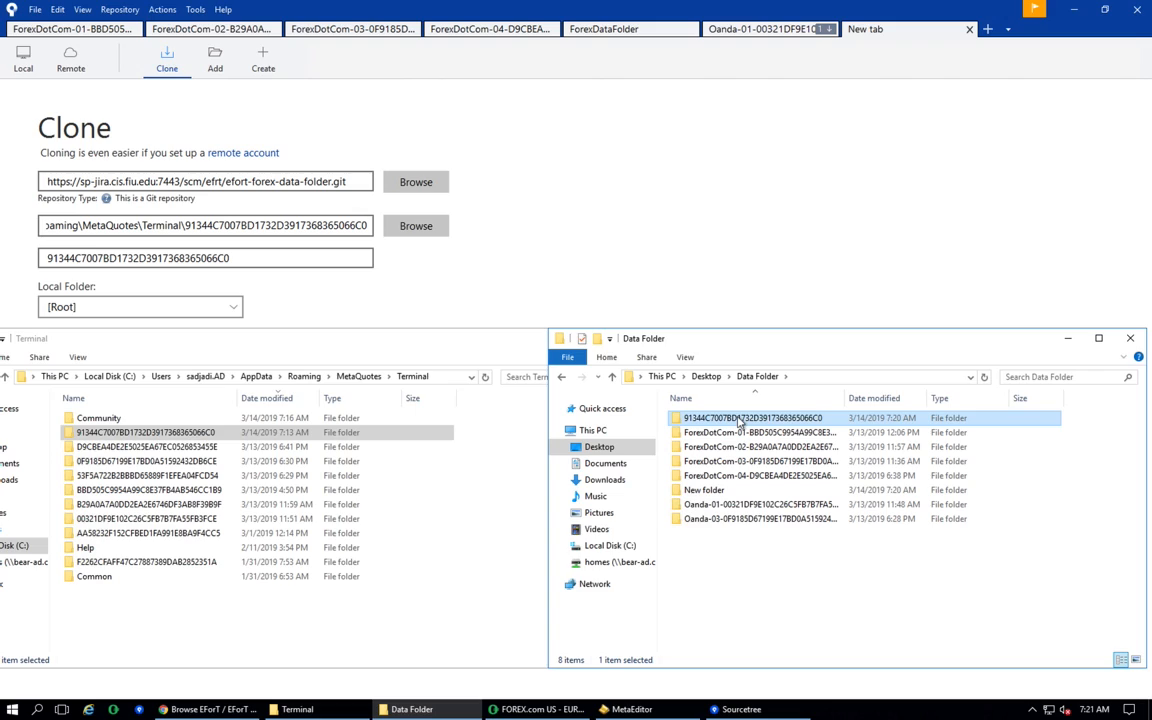
pyautogui.click(739, 420)
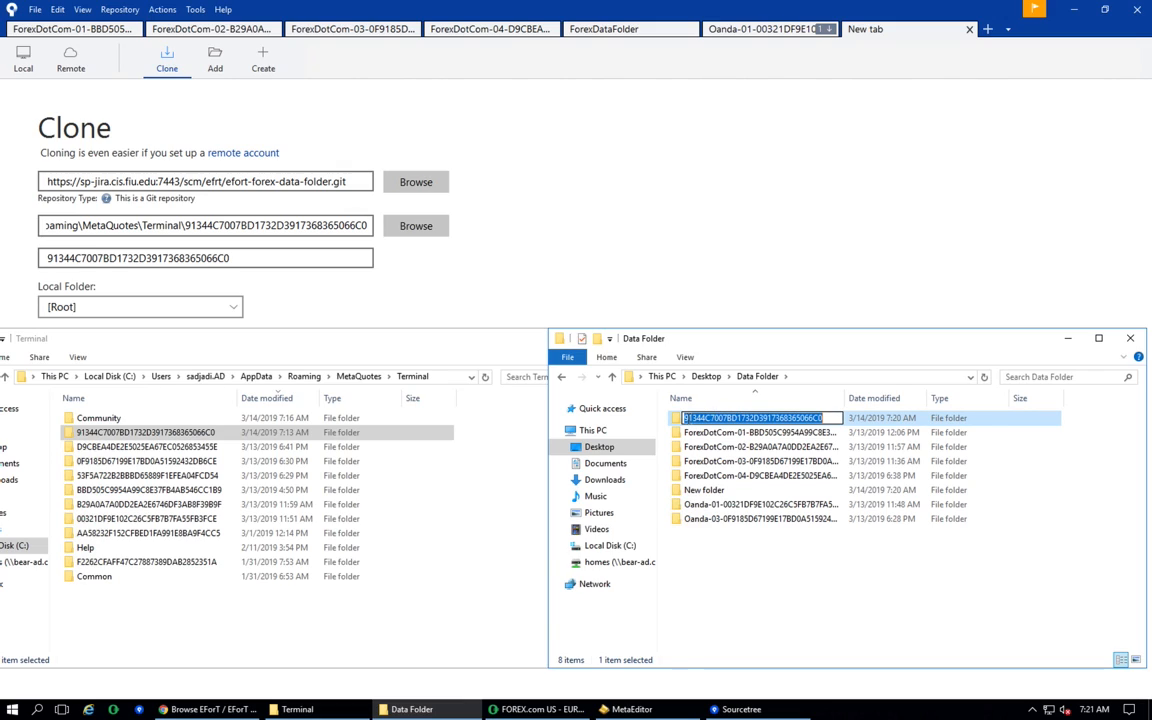
pyautogui.click(684, 420)
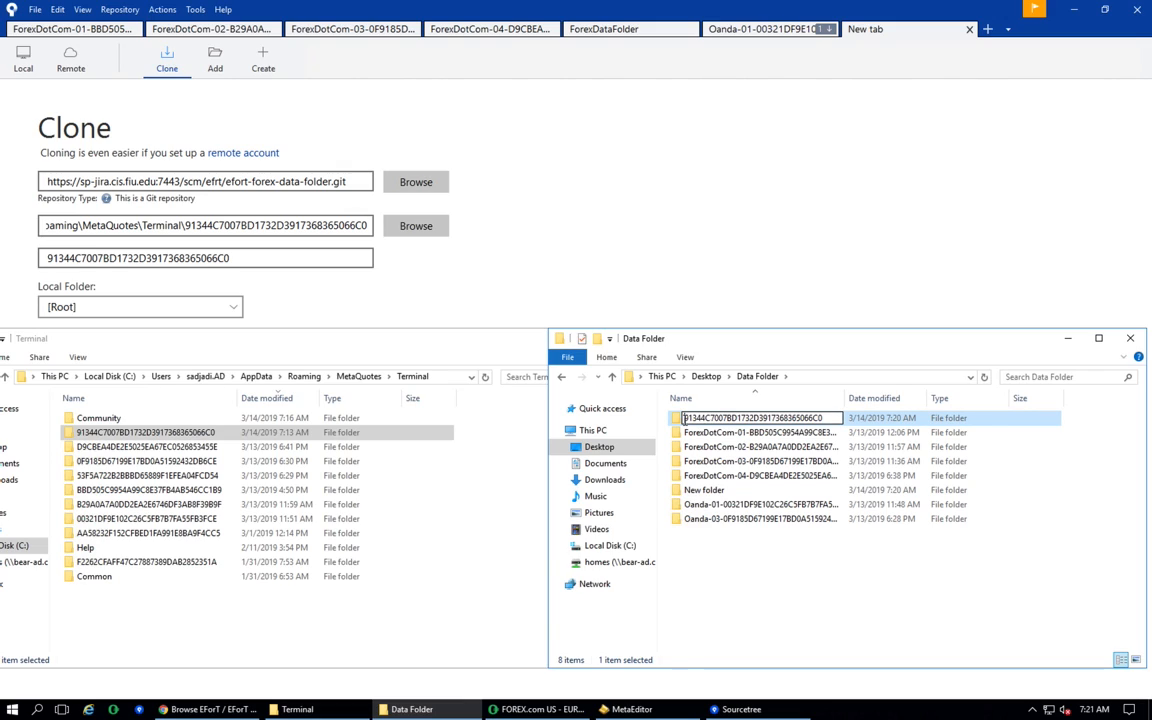
pyautogui.write('Forex')
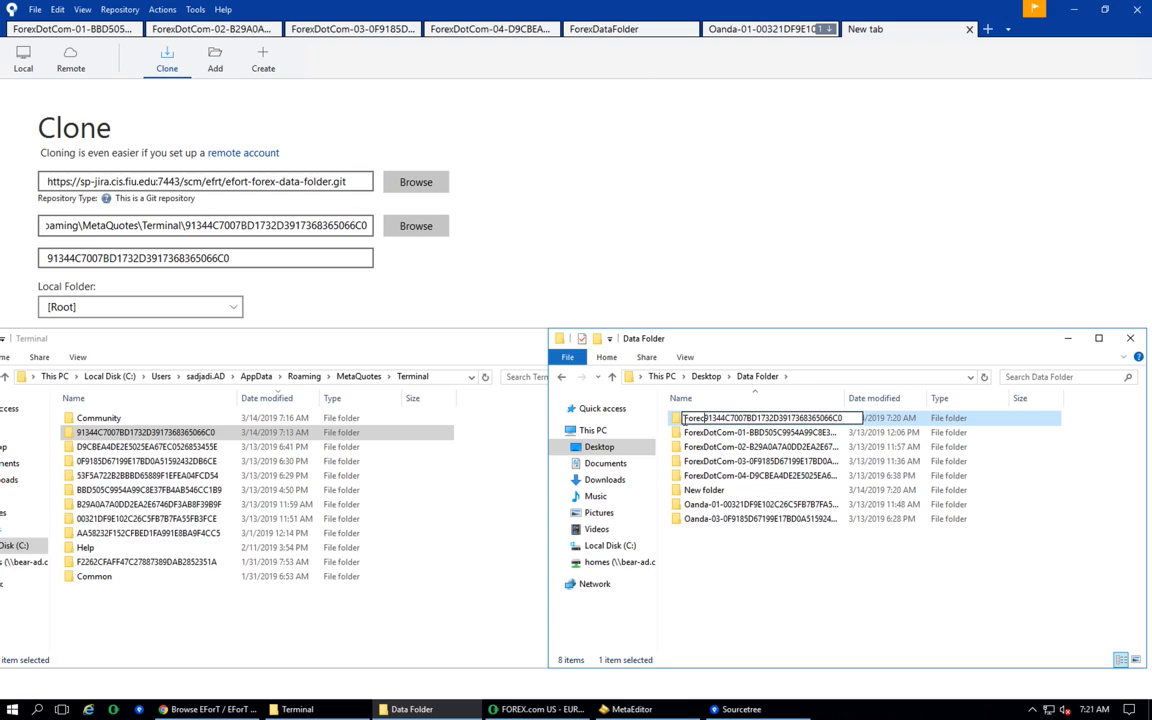
pyautogui.write('DotC')
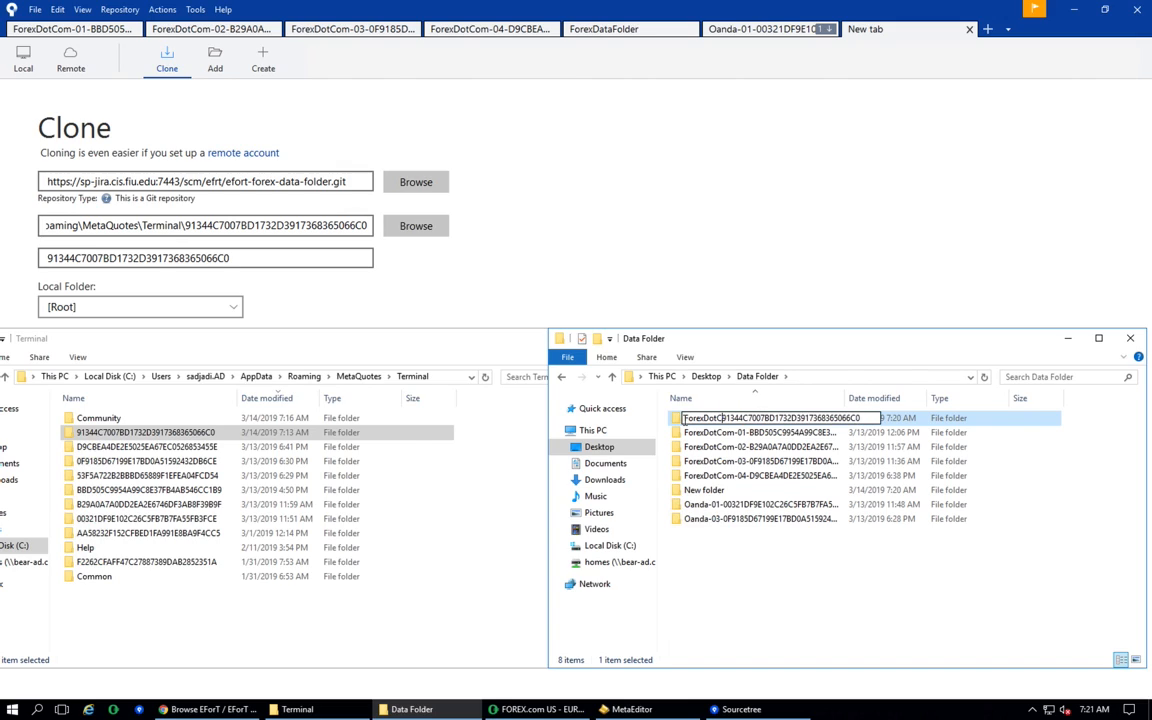
pyautogui.write('om-')
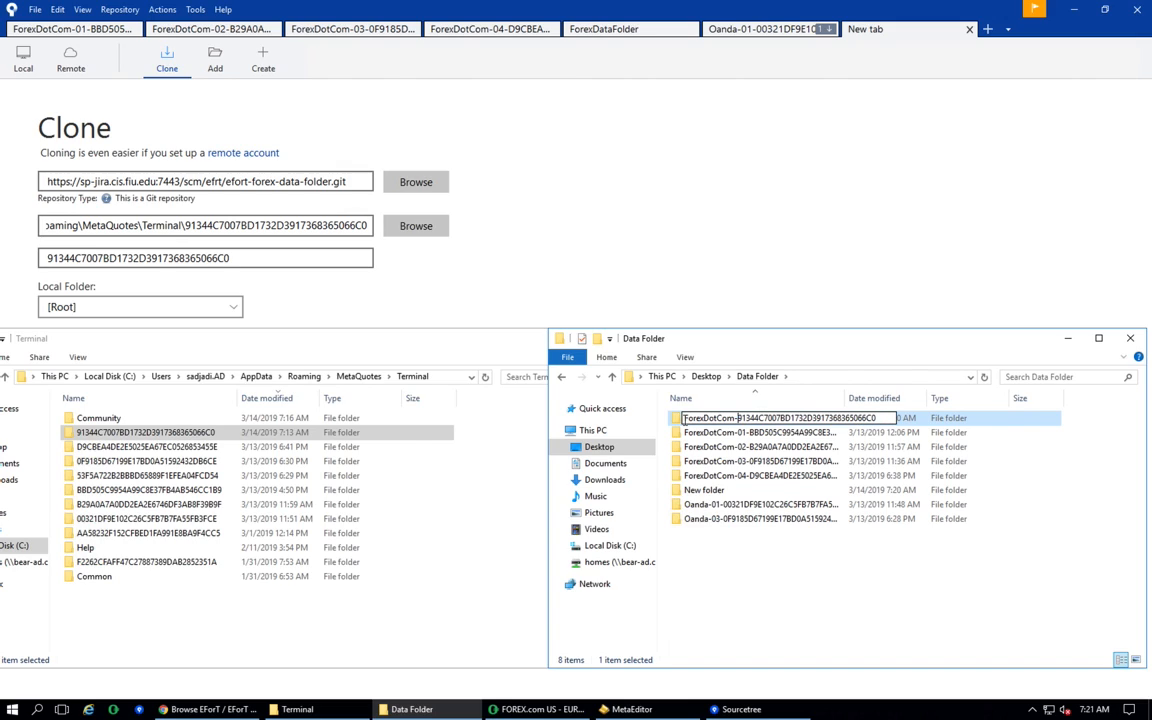
pyautogui.write('05')
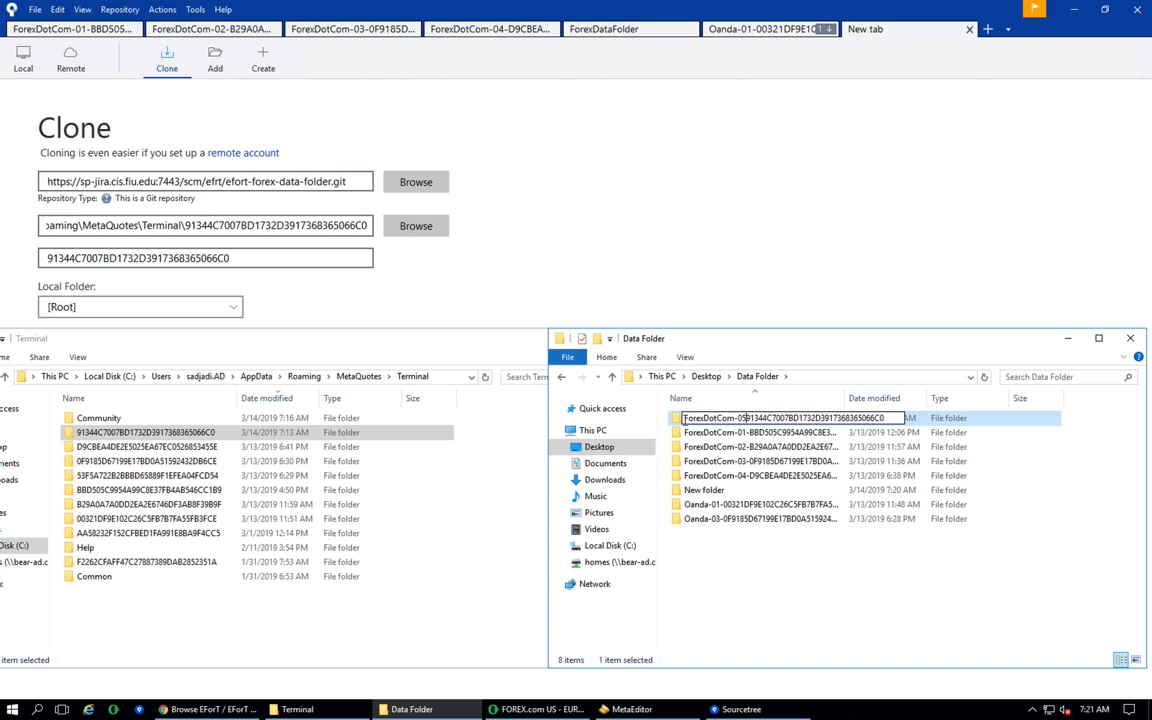
pyautogui.write('-')
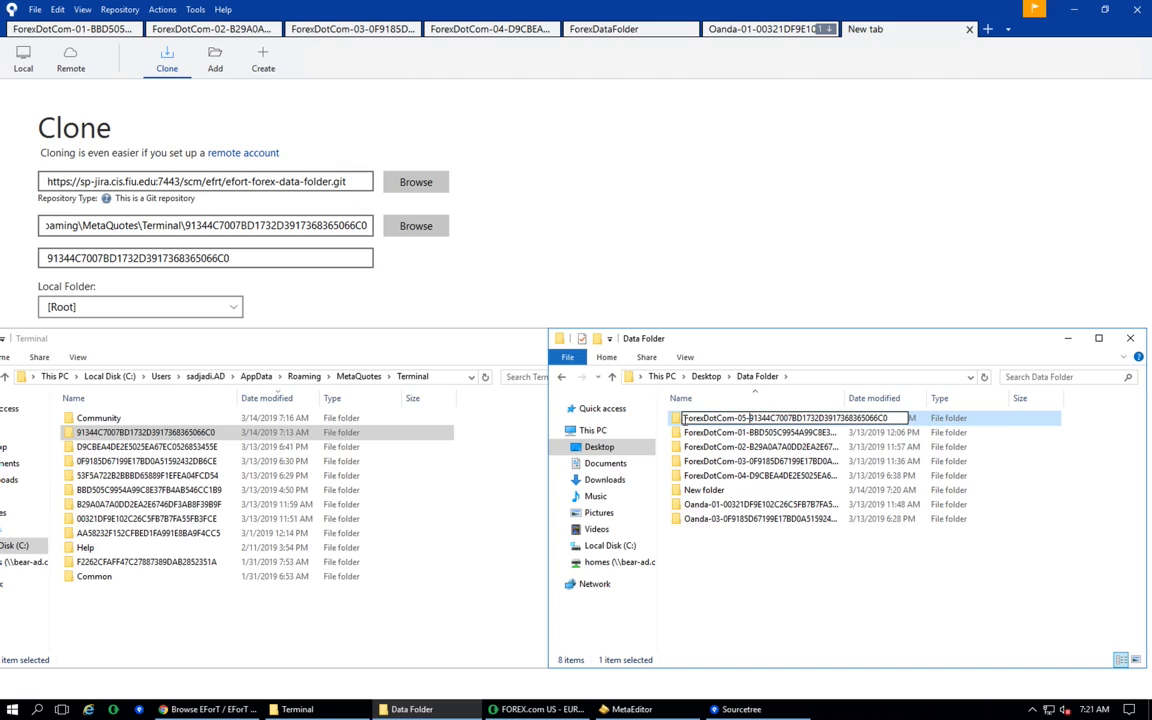
pyautogui.press('Return')
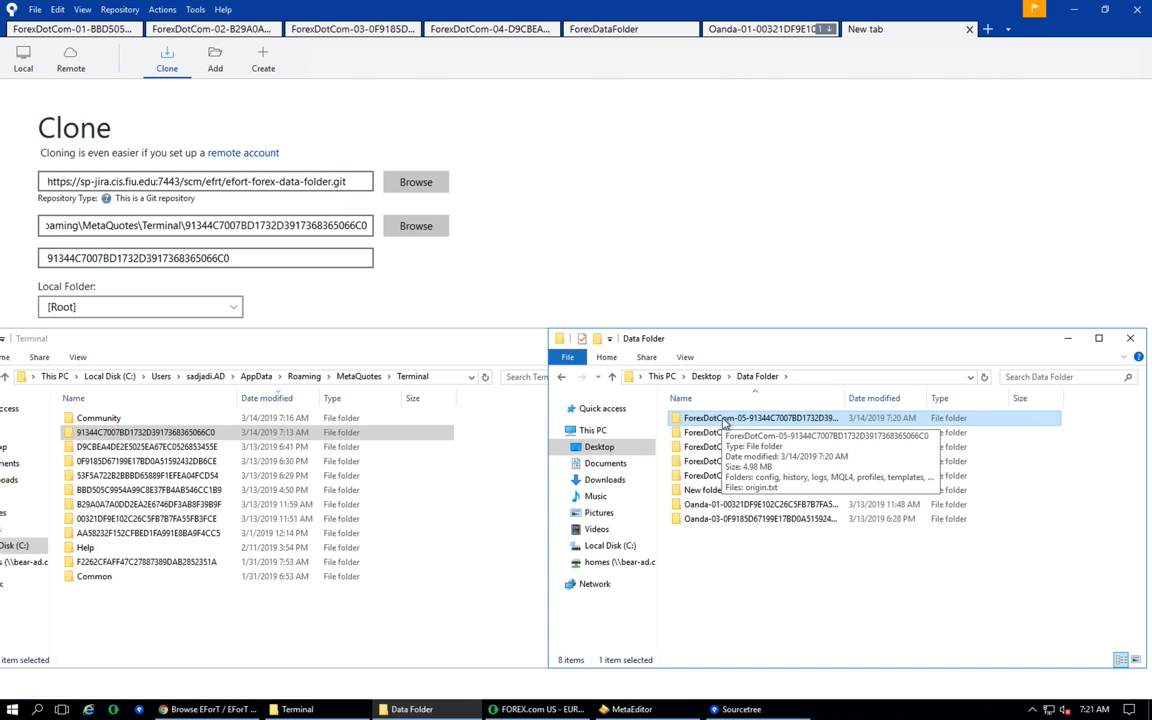
pyautogui.doubleClick(200, 432)
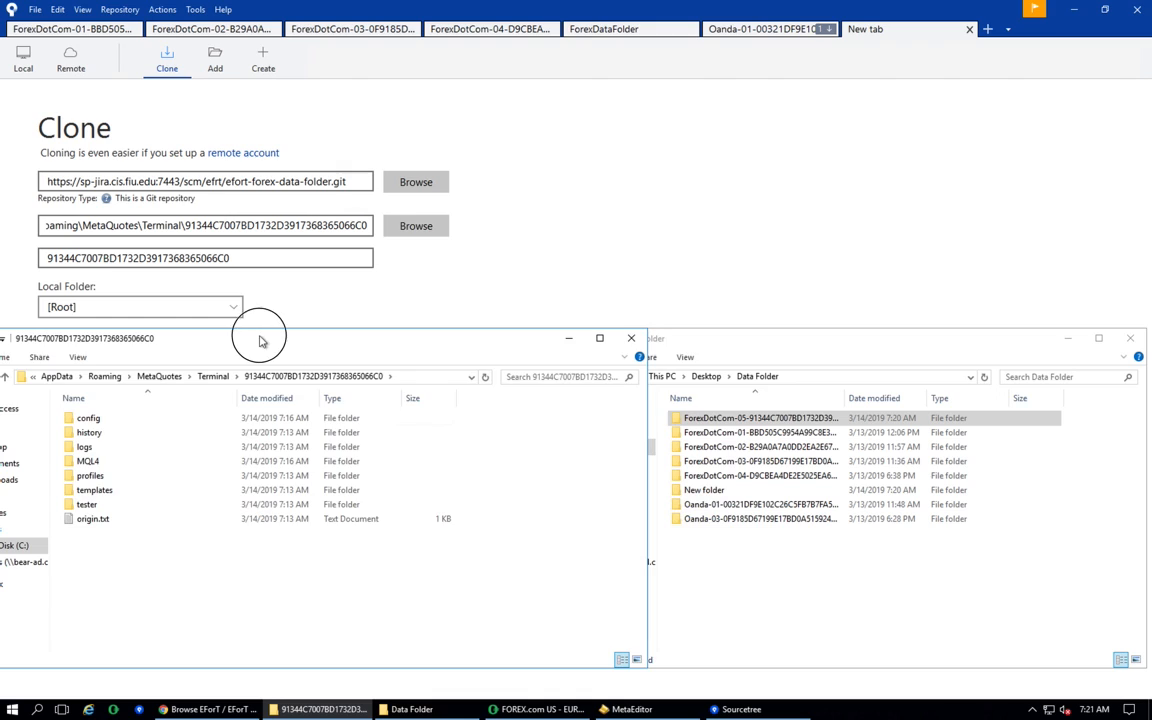
pyautogui.moveTo(260, 339); pyautogui.dragTo(471, 267)
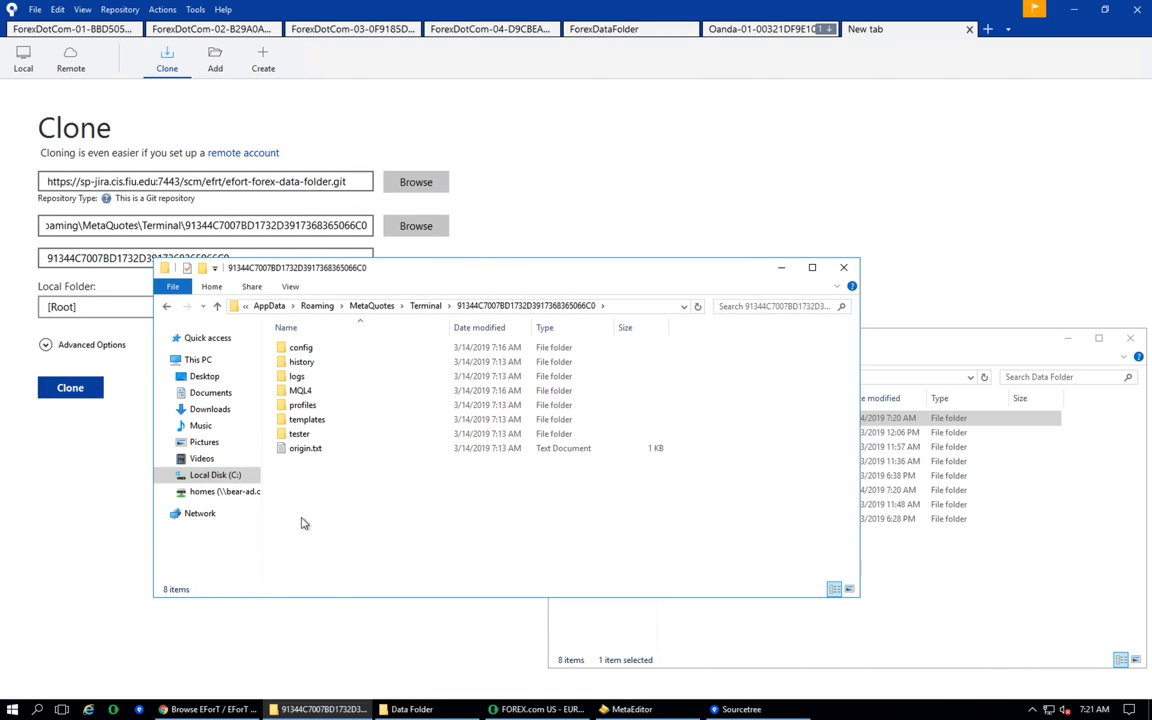
pyautogui.moveTo(301, 518); pyautogui.dragTo(278, 324)
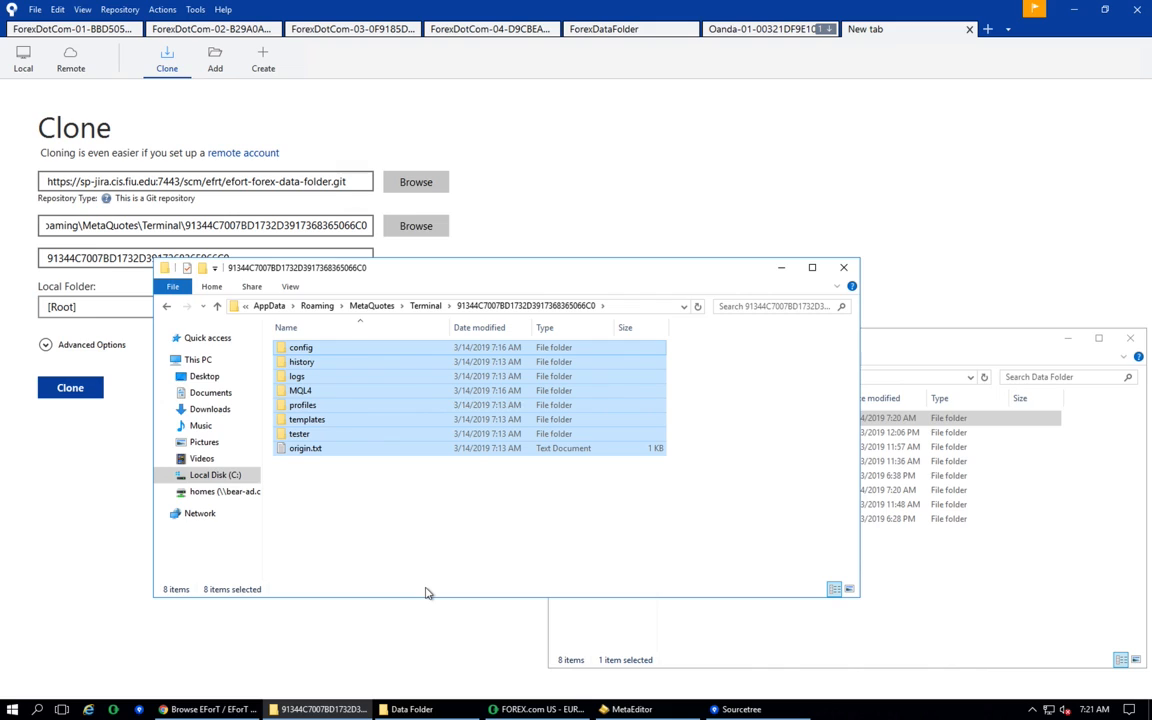
pyautogui.hotkey('shift', 'Delete')
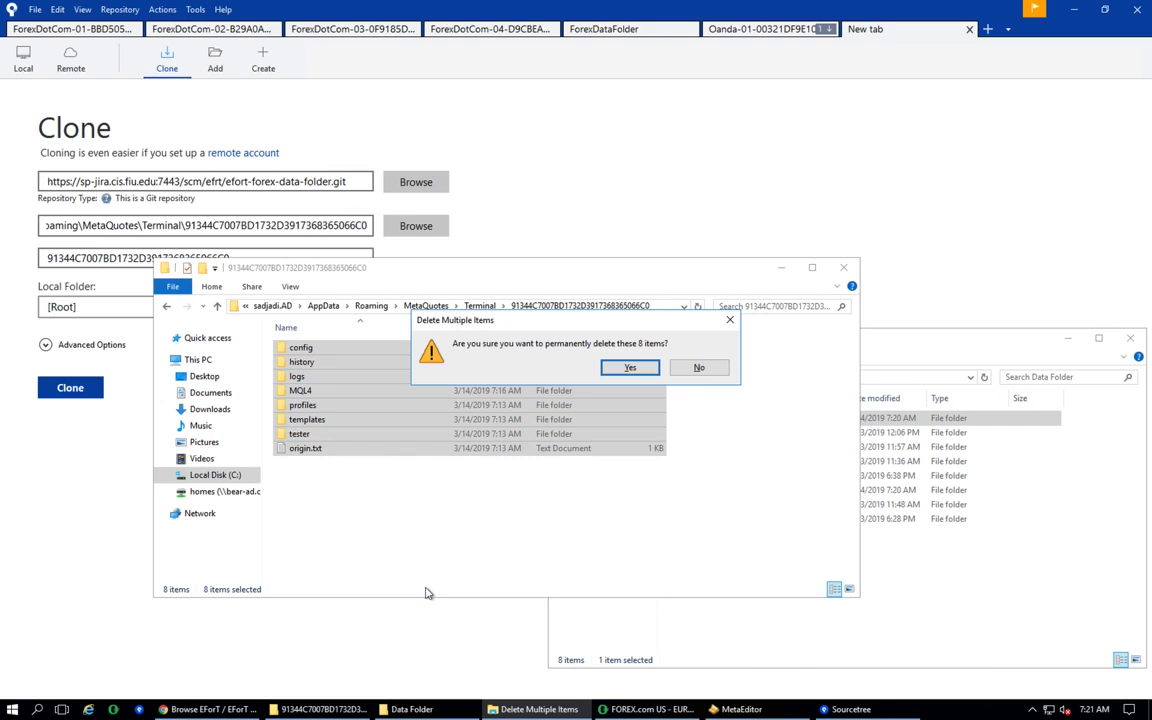
pyautogui.click(631, 369)
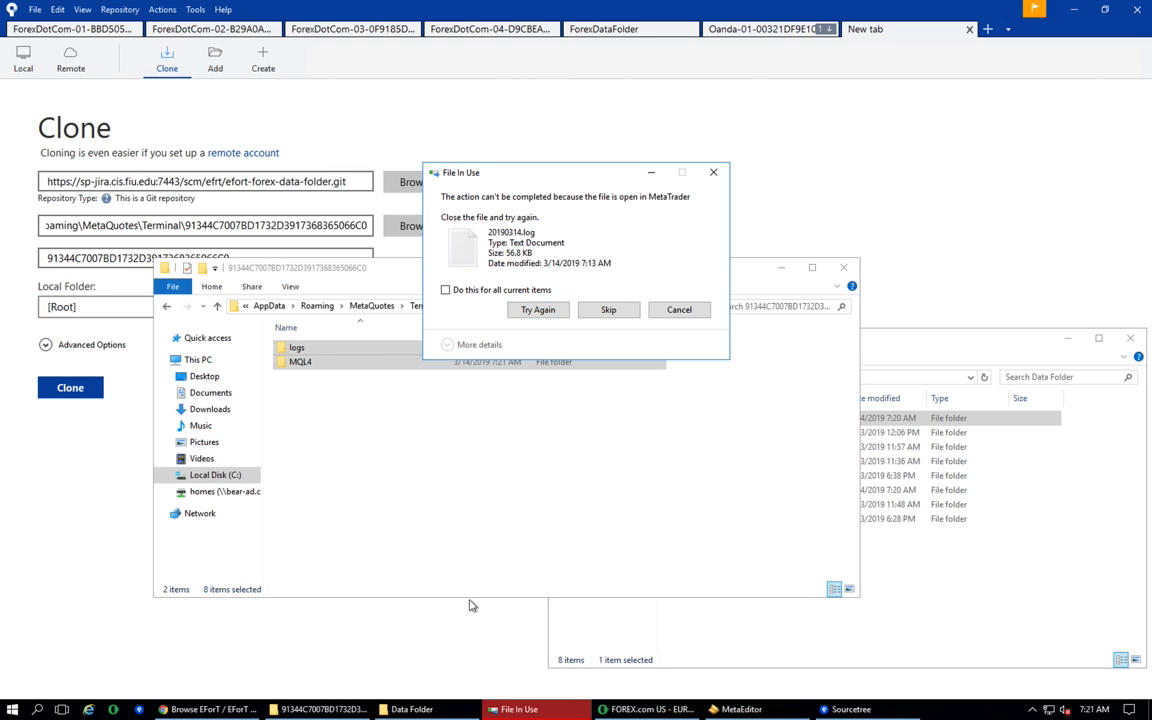
# Step: Close the FOREX.com terminal and MetaEditor, discarding the changes to linear regression channel.mq4, and retry the blocked deletion
pyautogui.click(618, 709)
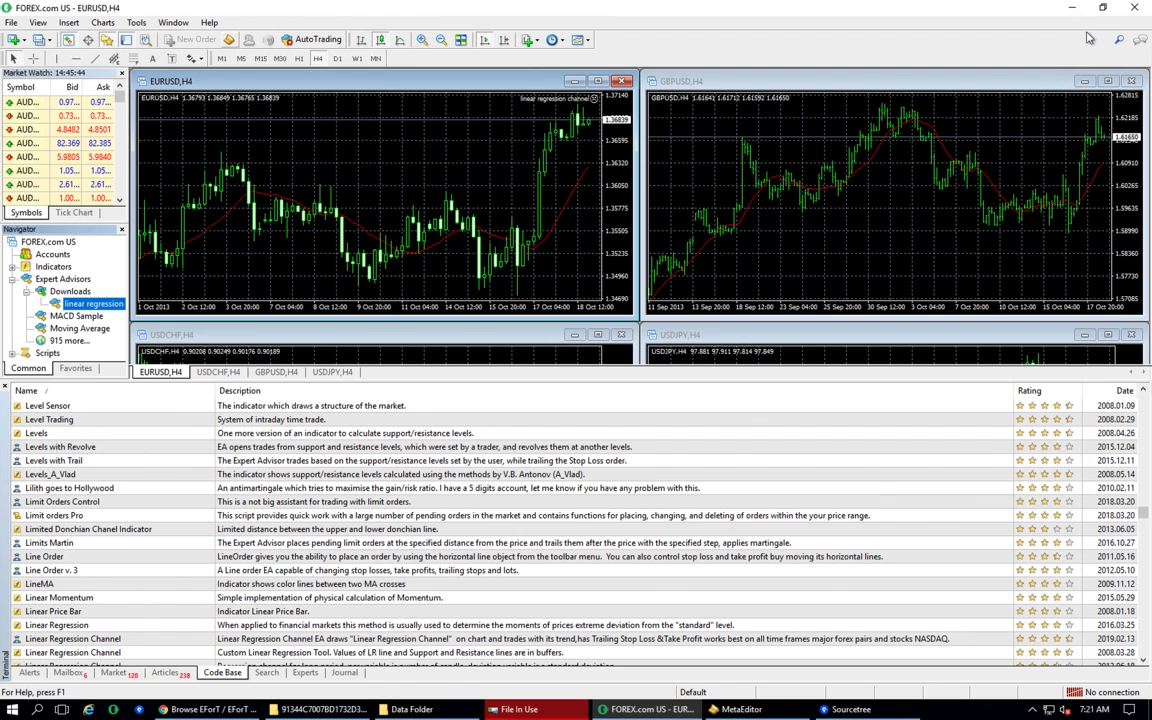
pyautogui.click(1135, 8)
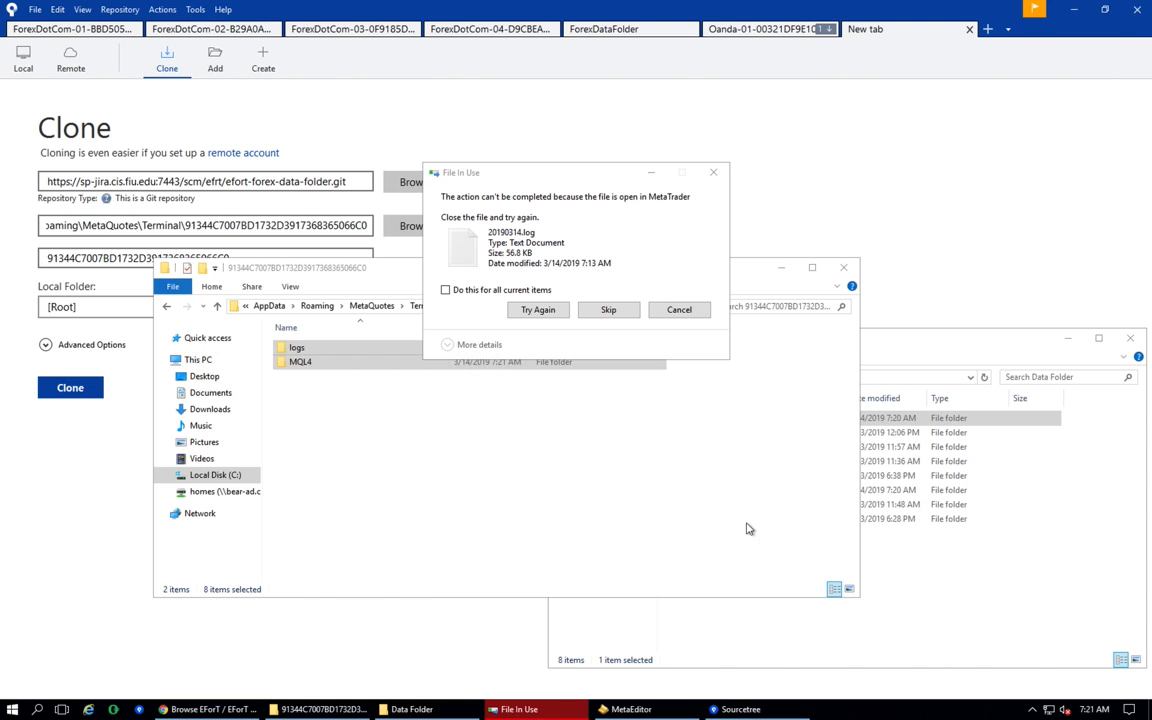
pyautogui.click(631, 709)
pyautogui.moveTo(1129, 15)
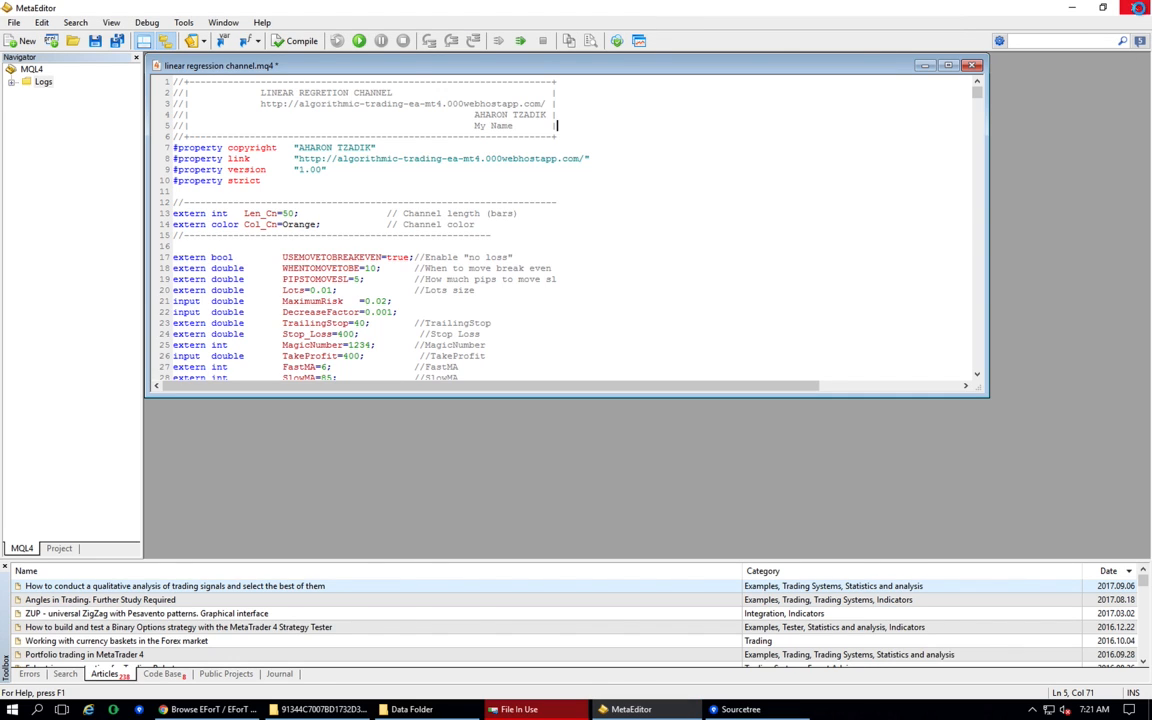
pyautogui.click(1136, 9)
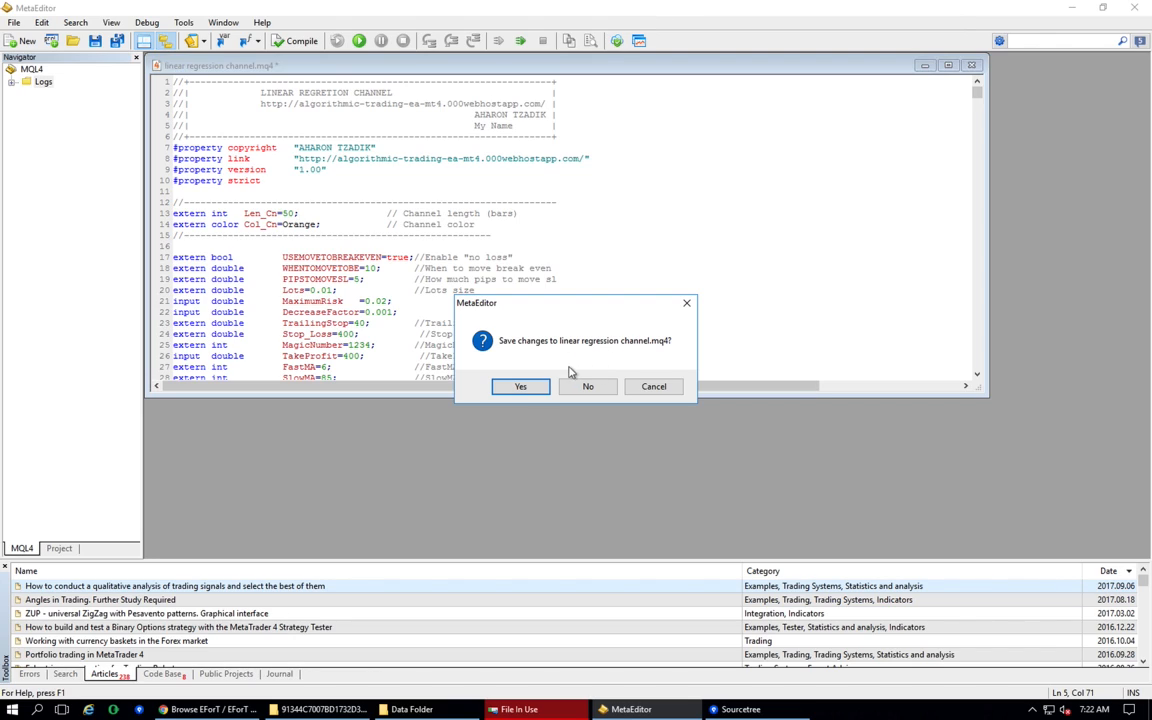
pyautogui.click(521, 387)
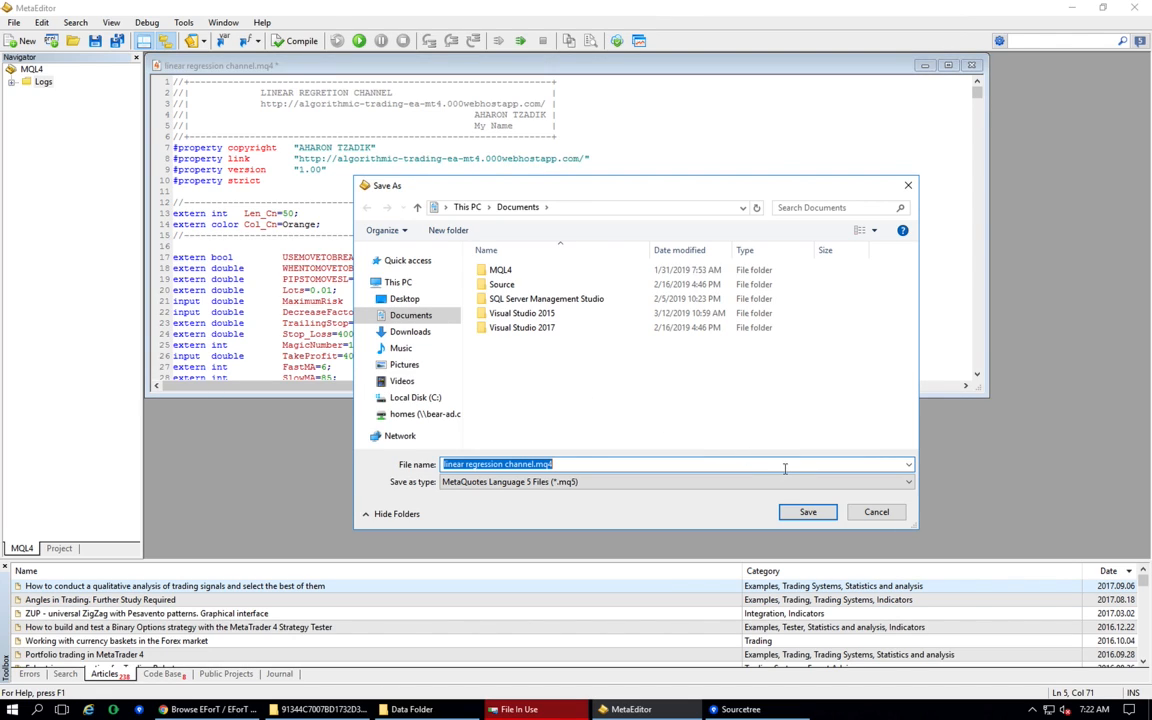
pyautogui.click(877, 513)
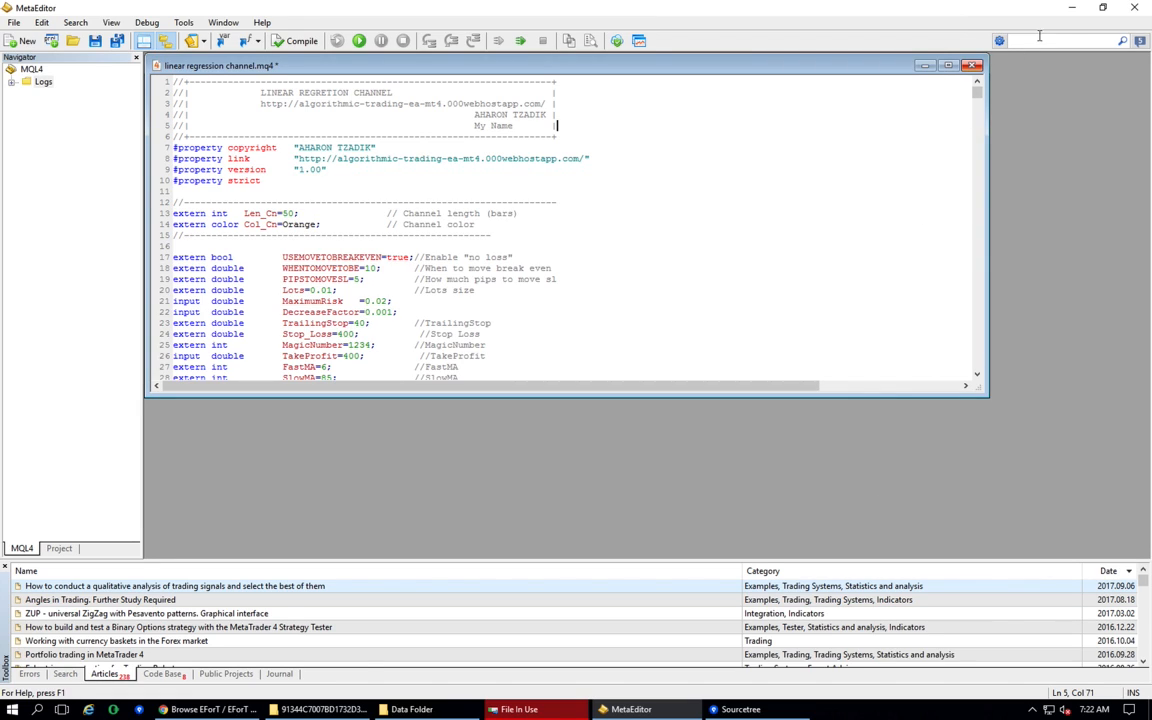
pyautogui.click(1133, 12)
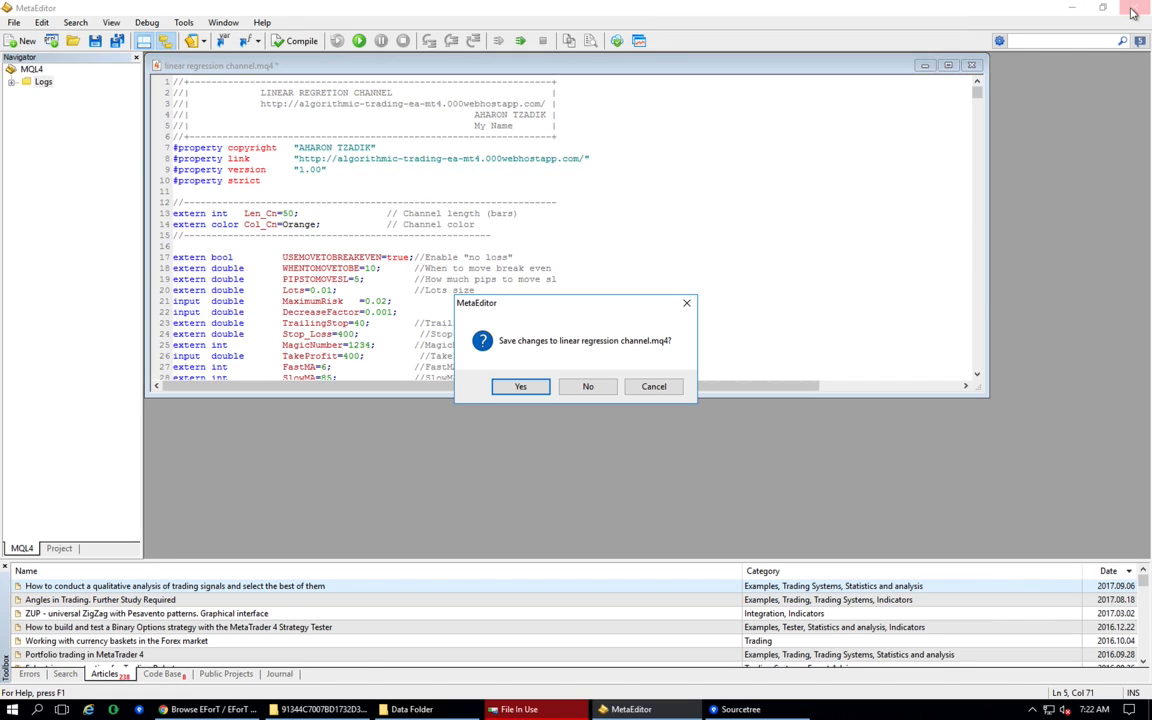
pyautogui.click(588, 387)
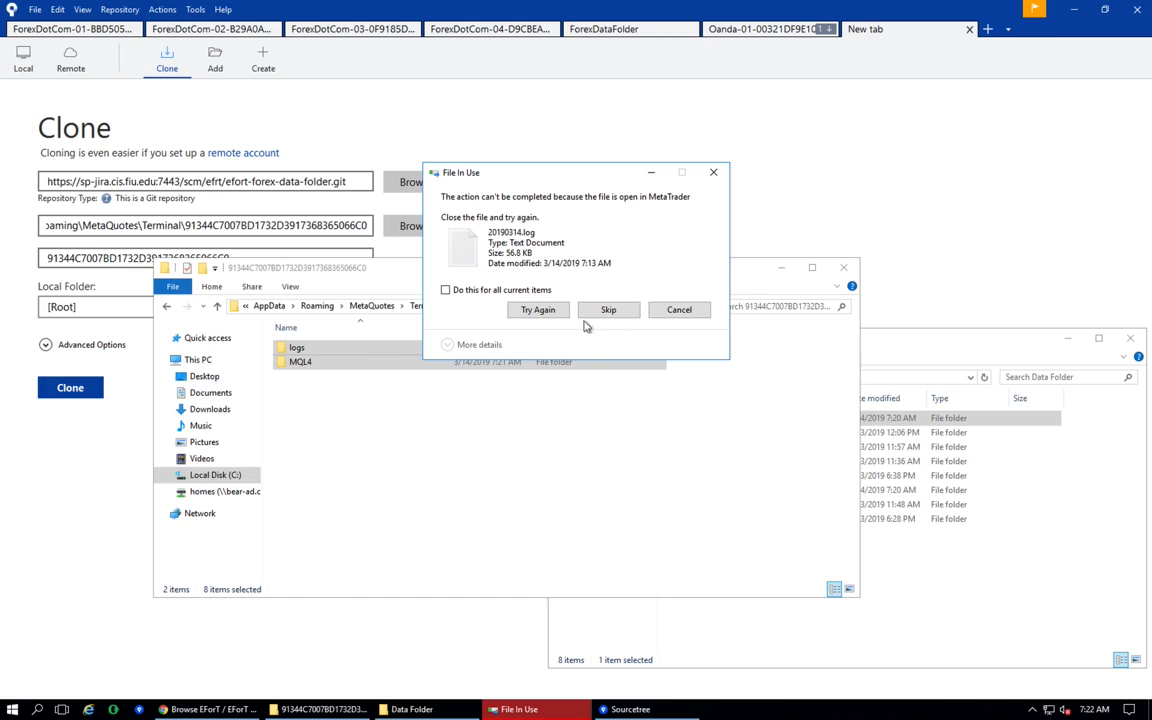
pyautogui.click(537, 310)
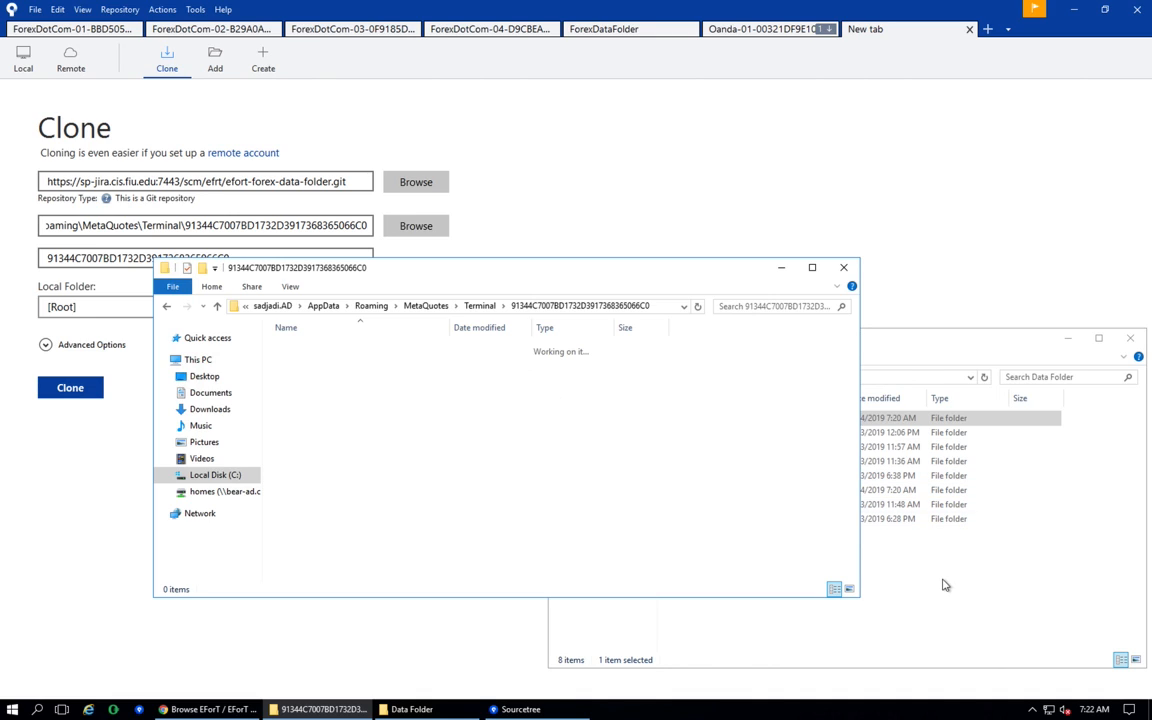
# Step: Check the contents of the ForexDotCom-05 backup folder and return to Data Folder
pyautogui.click(921, 540)
pyautogui.doubleClick(1050, 418)
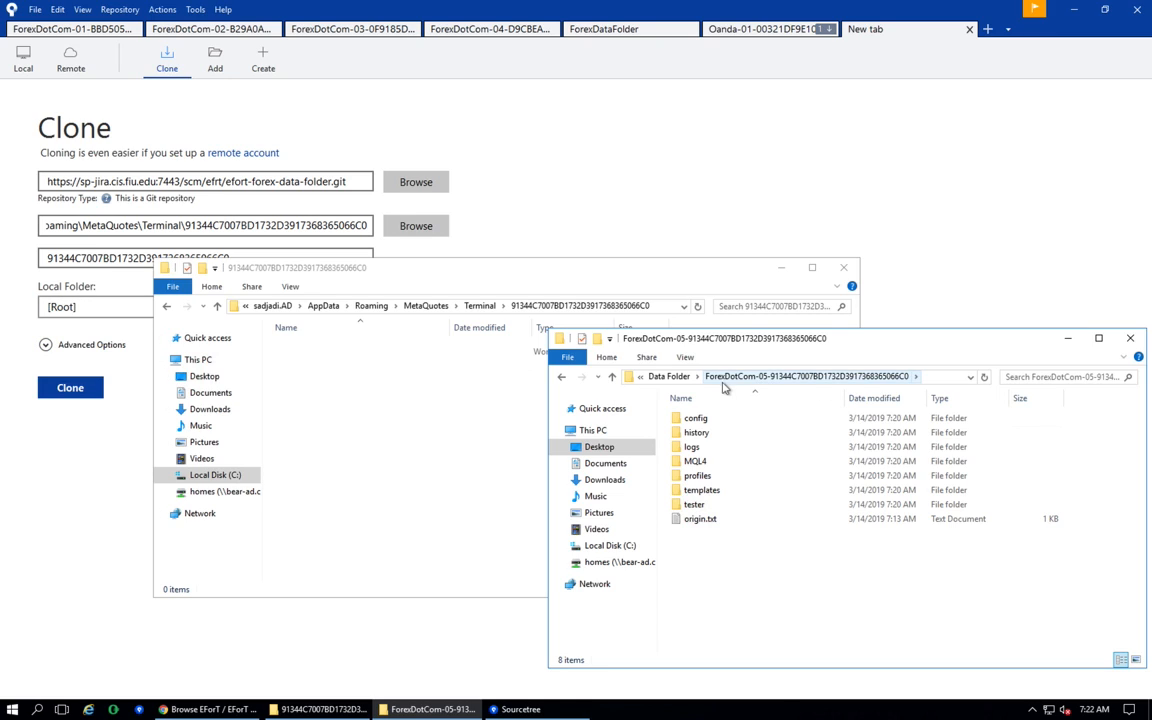
pyautogui.click(669, 376)
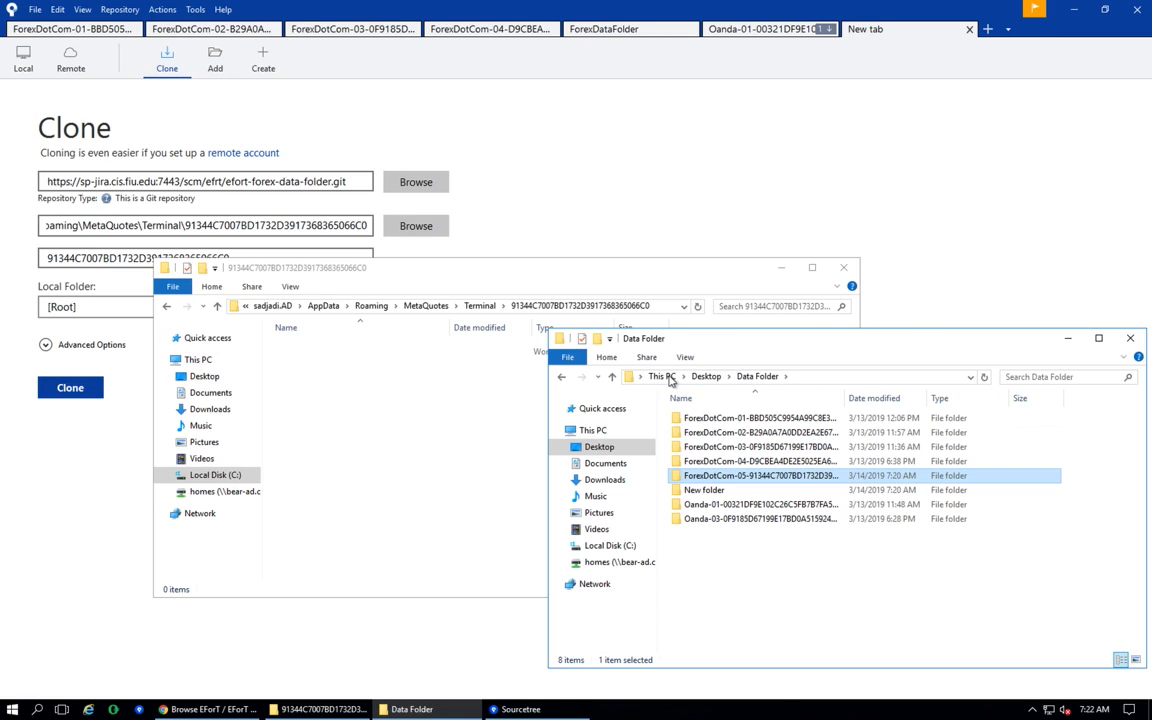
pyautogui.click(700, 478)
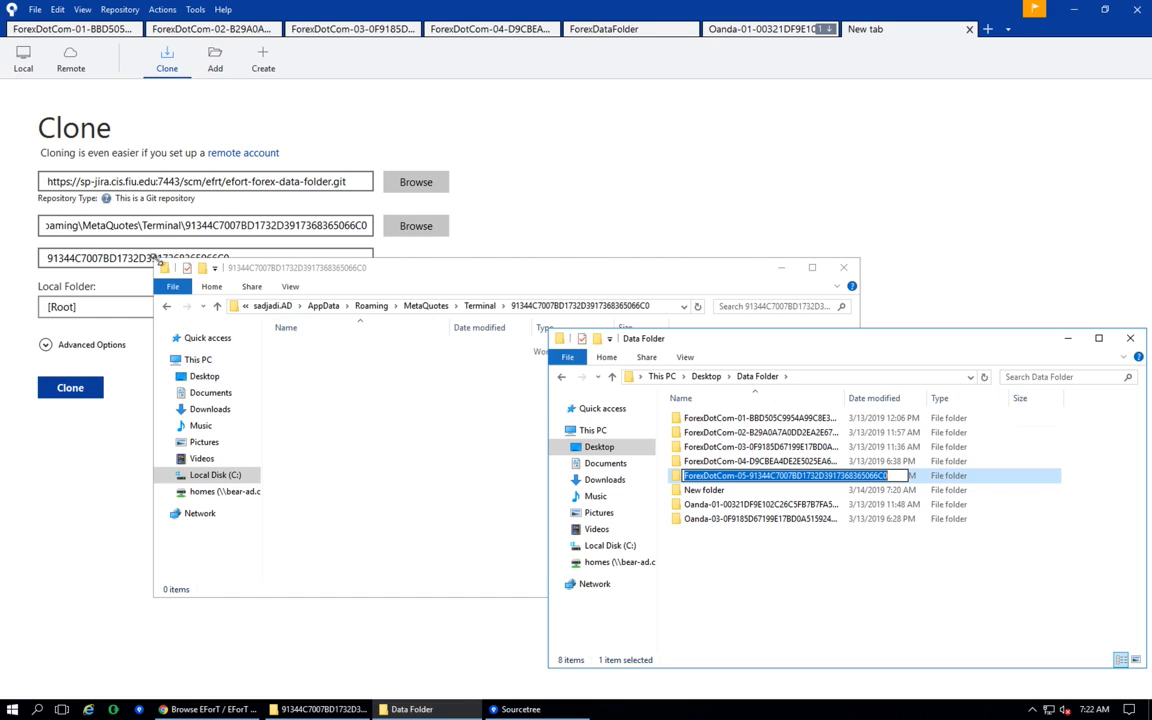
pyautogui.click(135, 258)
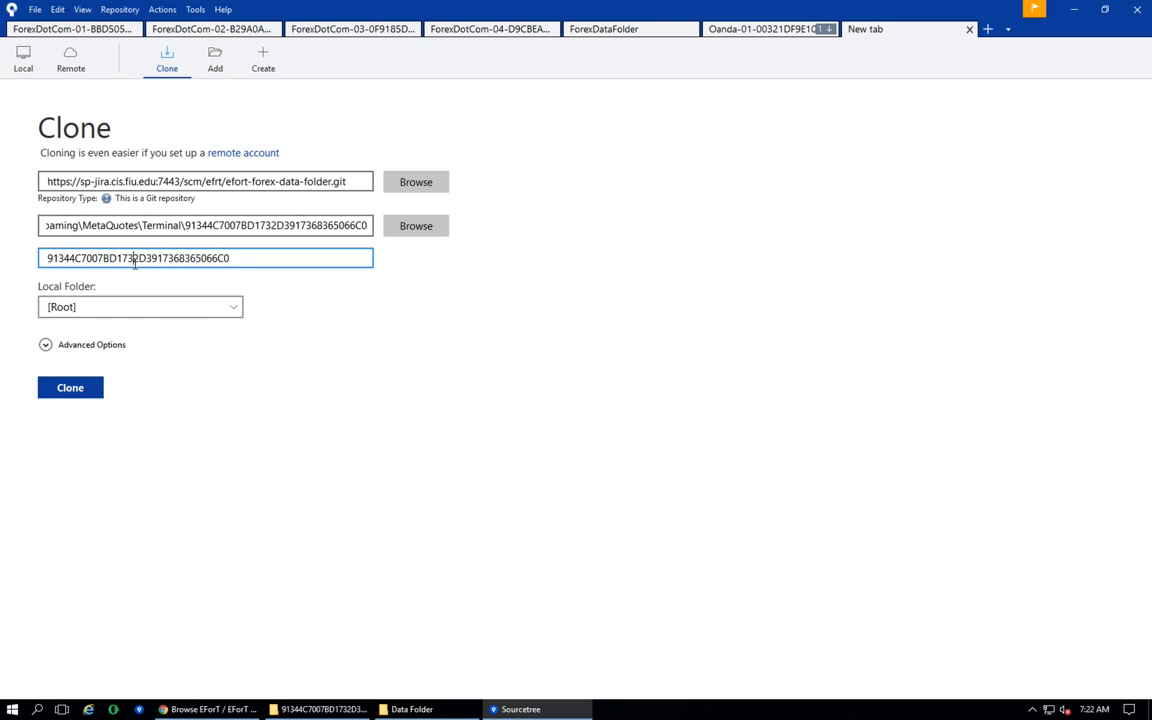
pyautogui.doubleClick(135, 258)
pyautogui.press('Home')
pyautogui.write('ForexDotCom-05')
pyautogui.write('-')
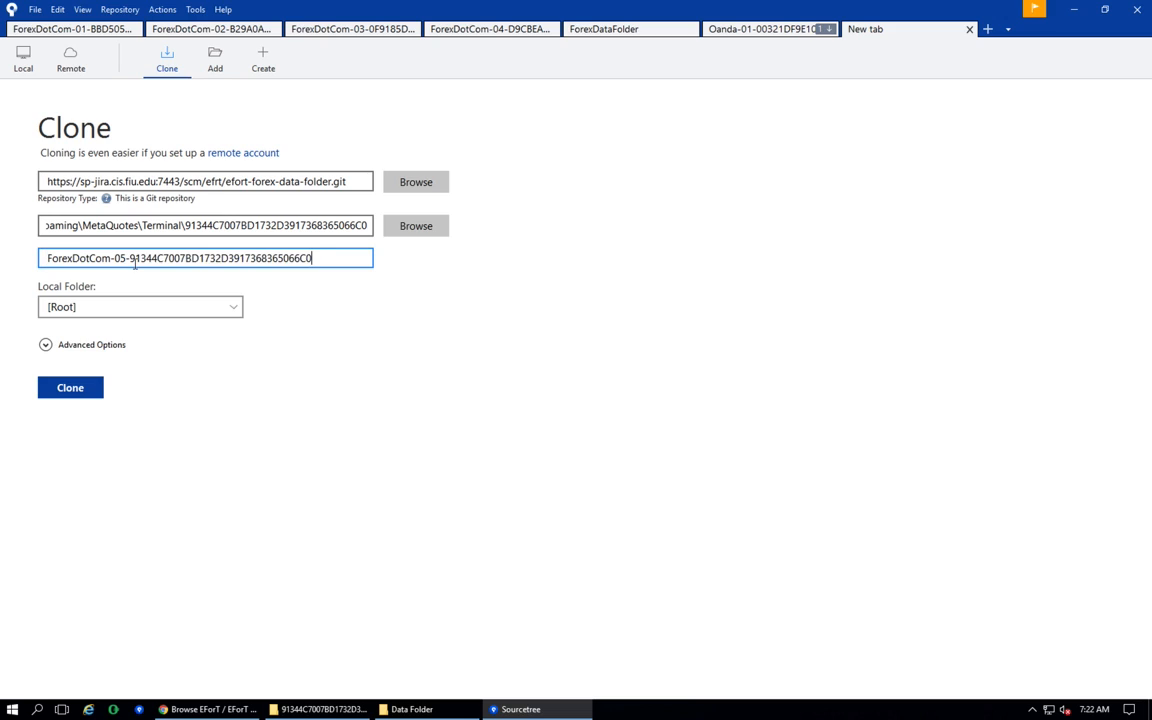
pyautogui.click(94, 396)
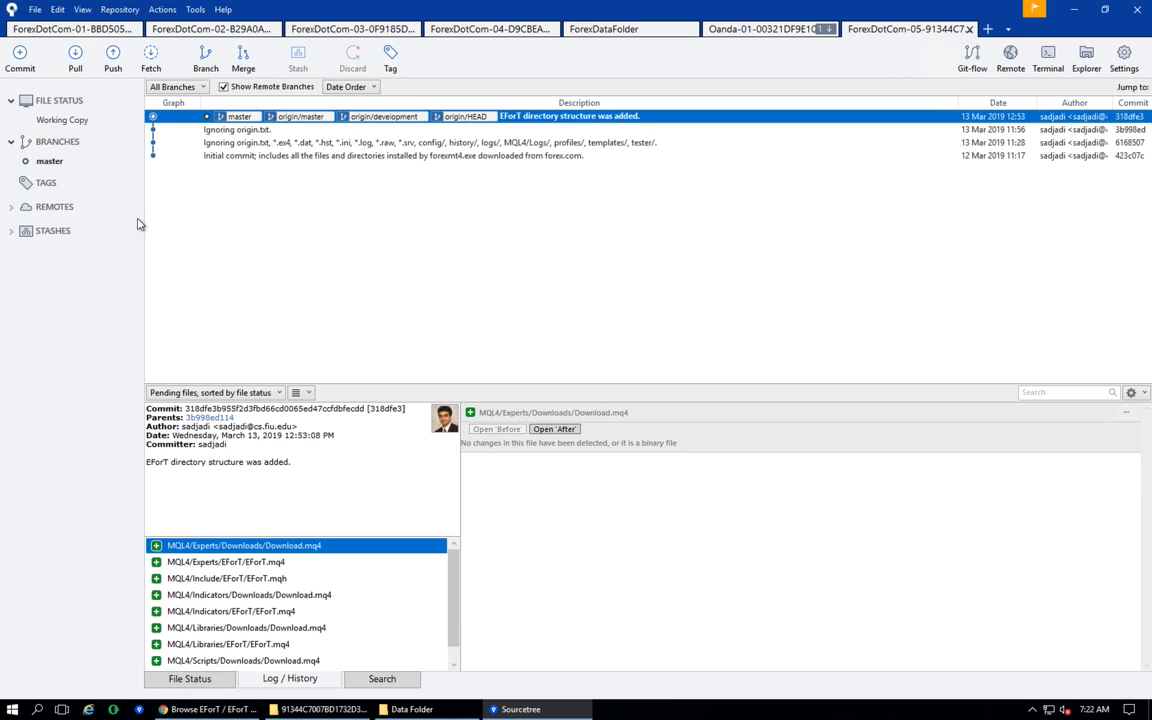
pyautogui.click(50, 162)
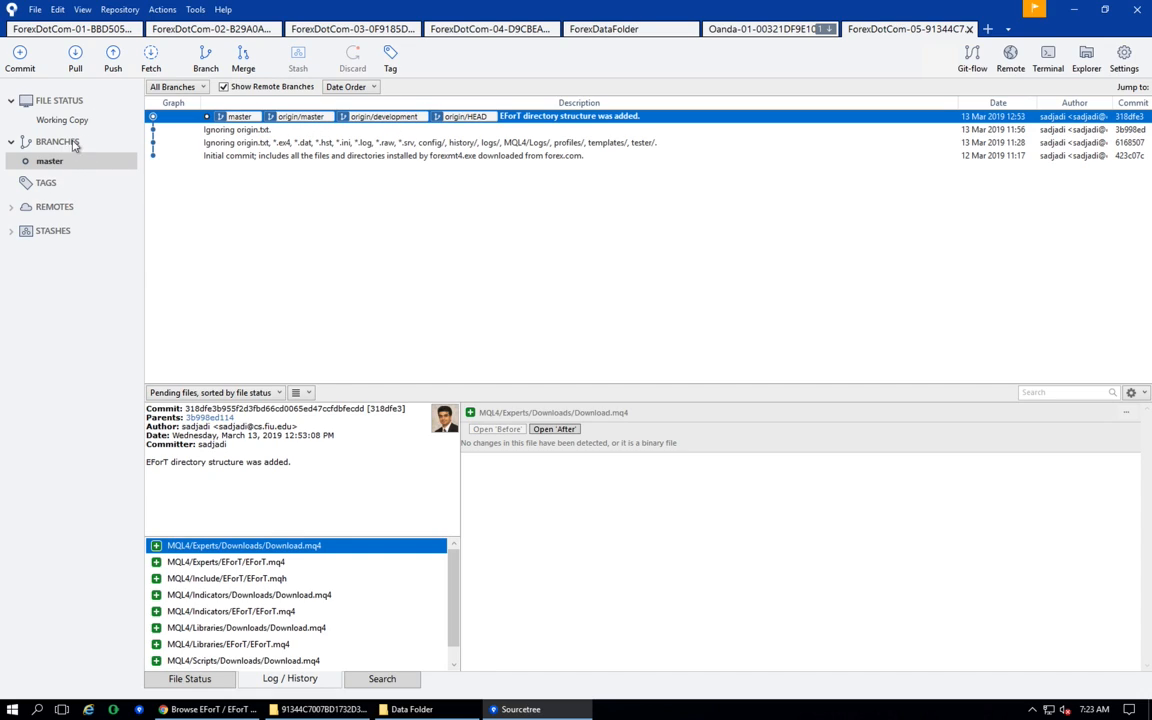
pyautogui.click(152, 60)
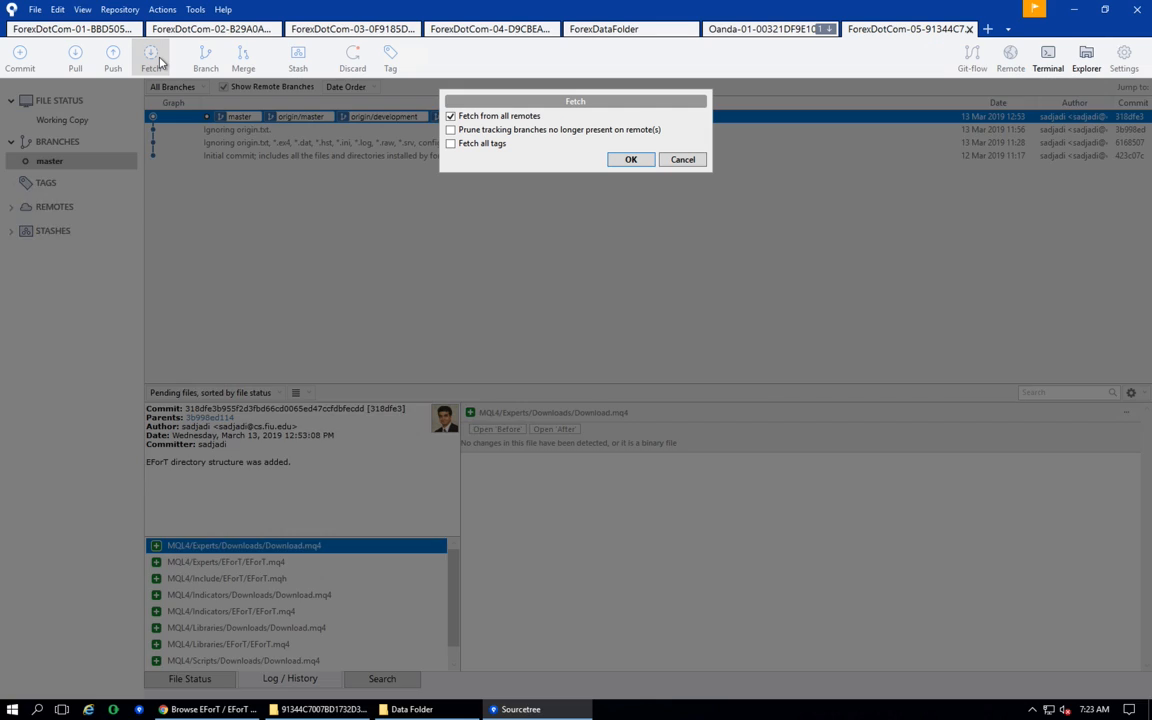
pyautogui.click(683, 160)
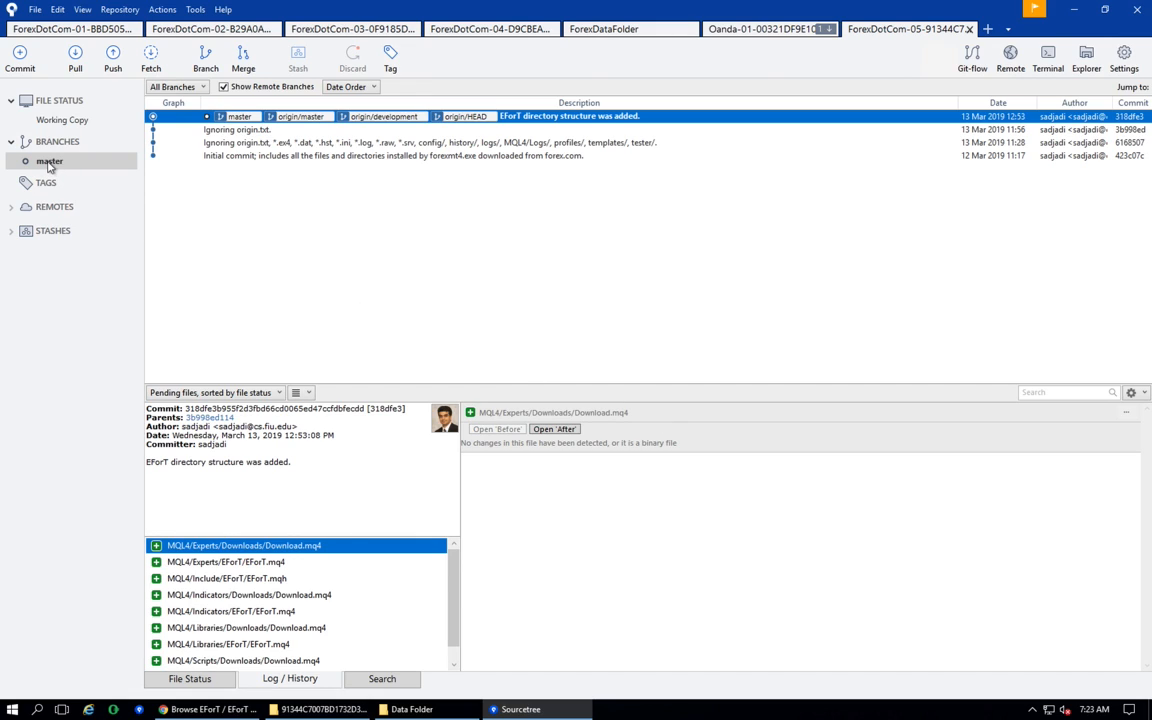
pyautogui.click(206, 57)
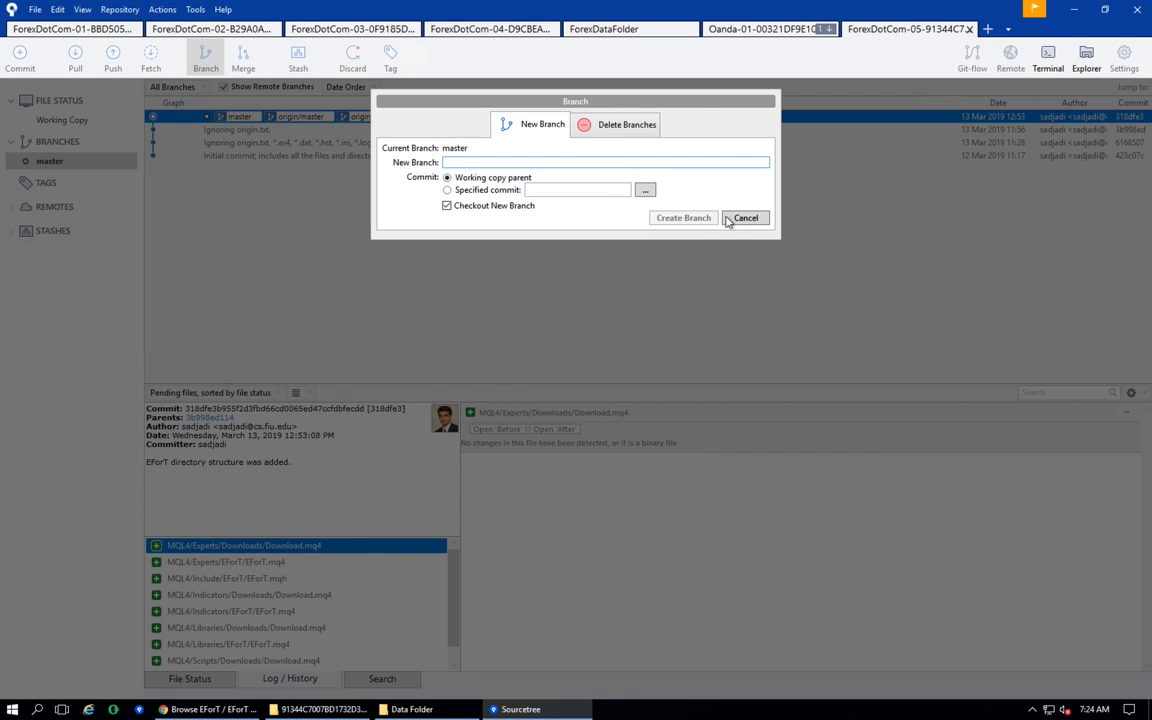
pyautogui.press('Escape')
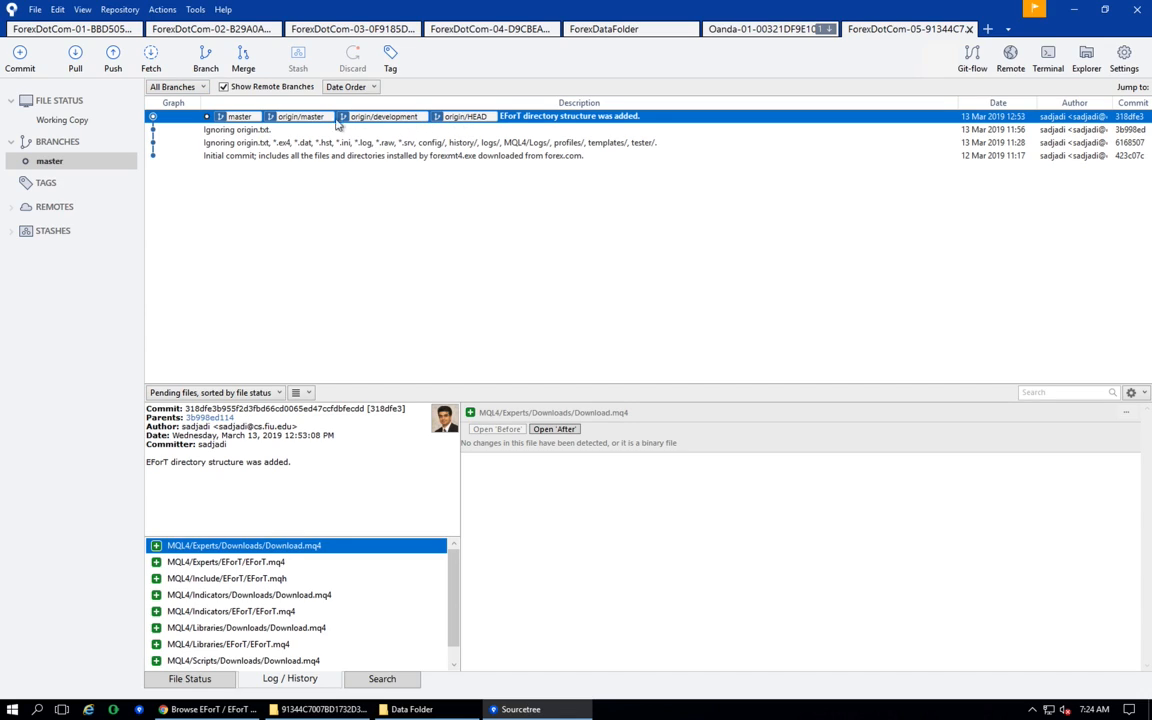
# Step: Check the history with and without remote branches, and view the repository's development branch and clone options in Bitbucket
pyautogui.click(283, 88)
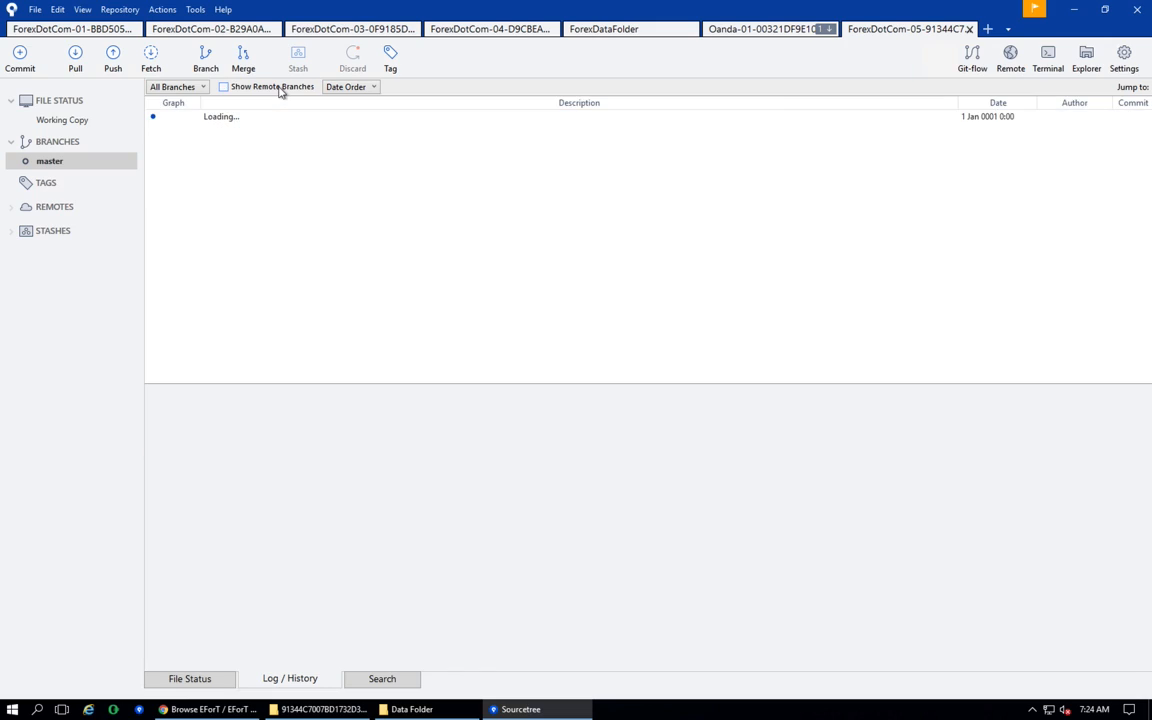
pyautogui.click(281, 88)
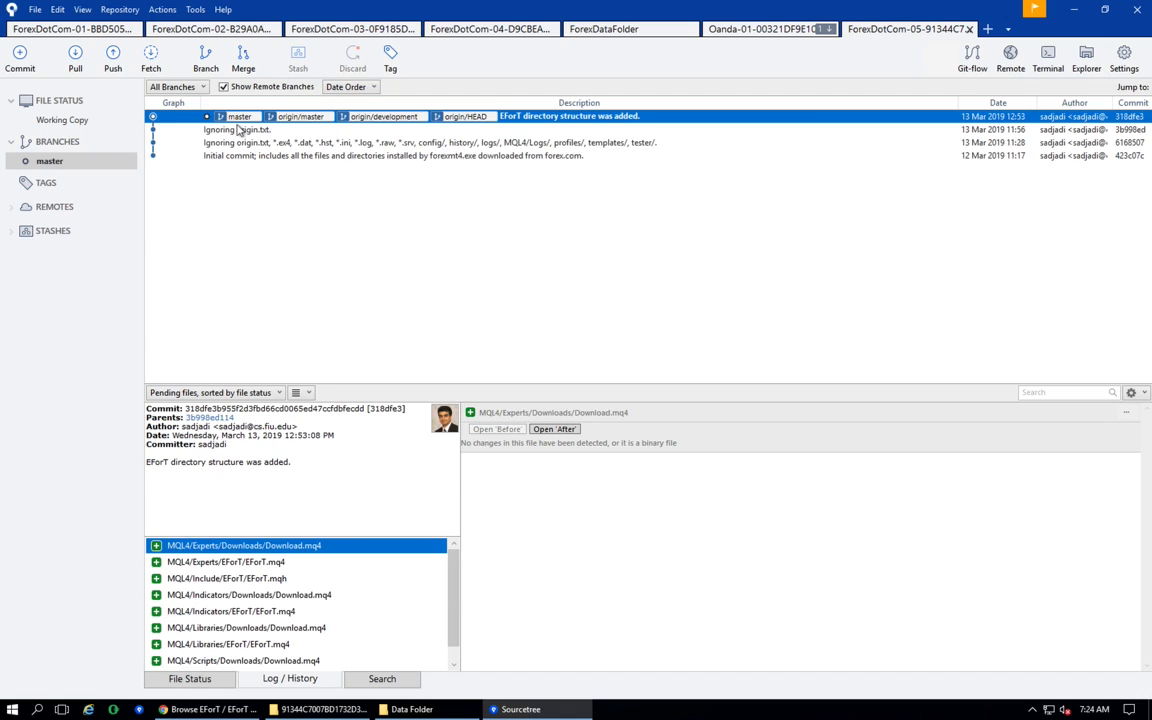
pyautogui.click(205, 709)
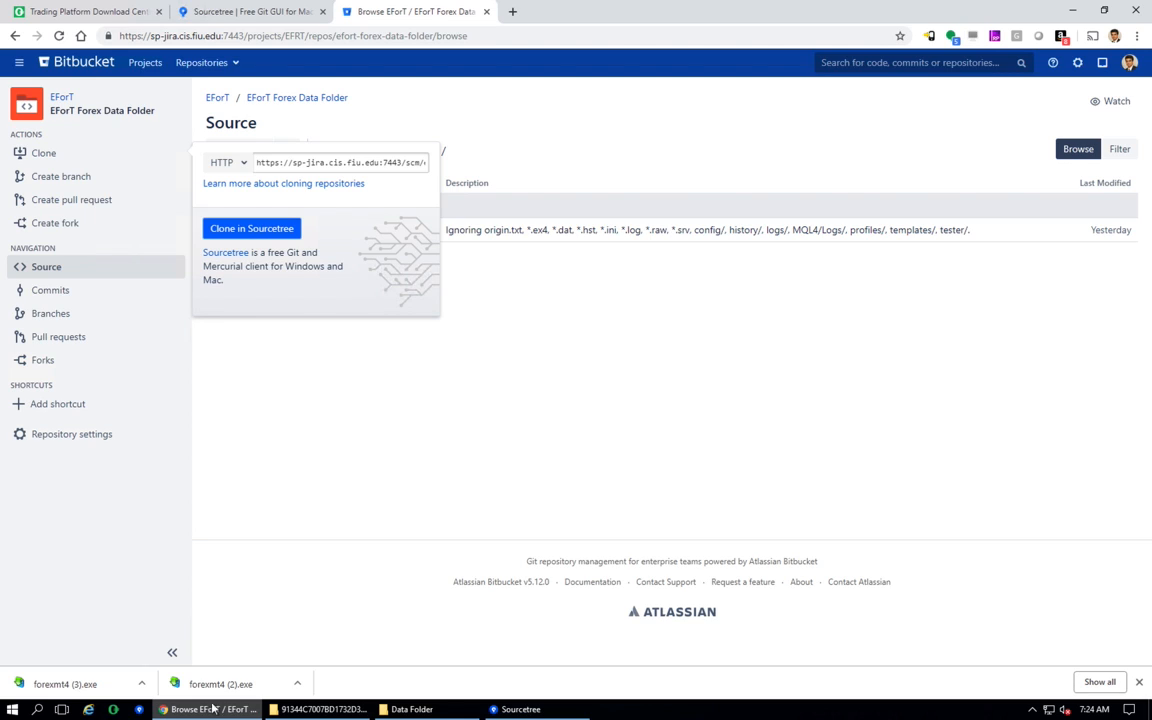
pyautogui.click(297, 354)
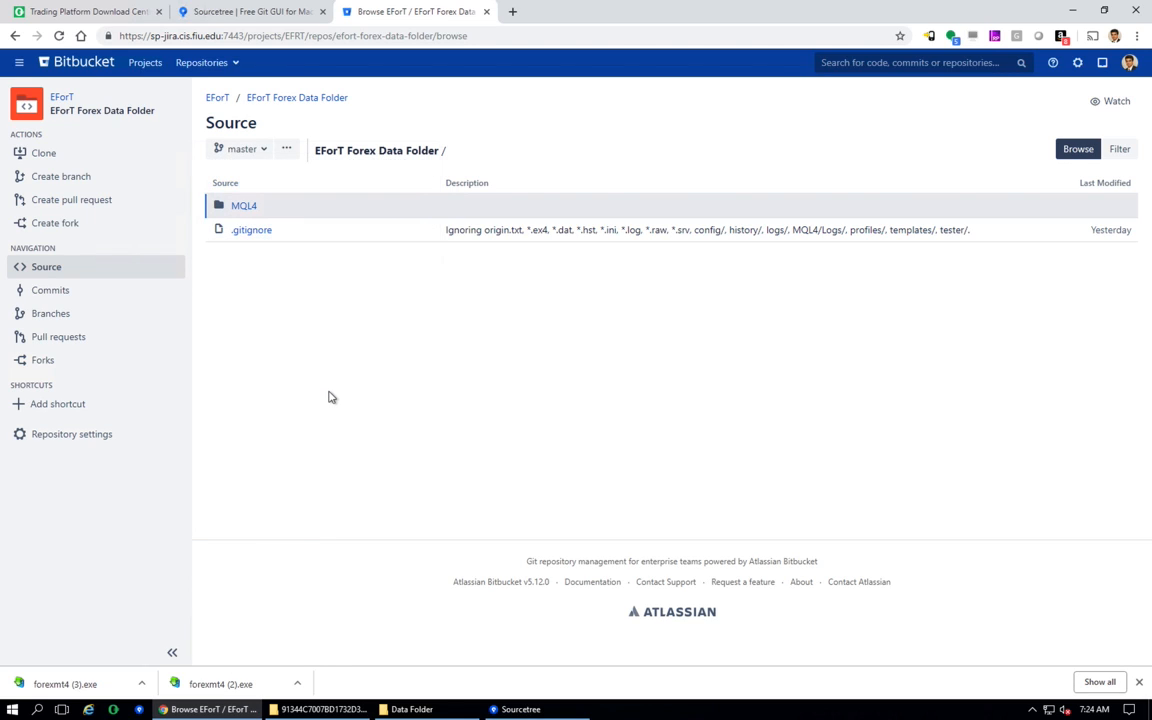
pyautogui.click(262, 154)
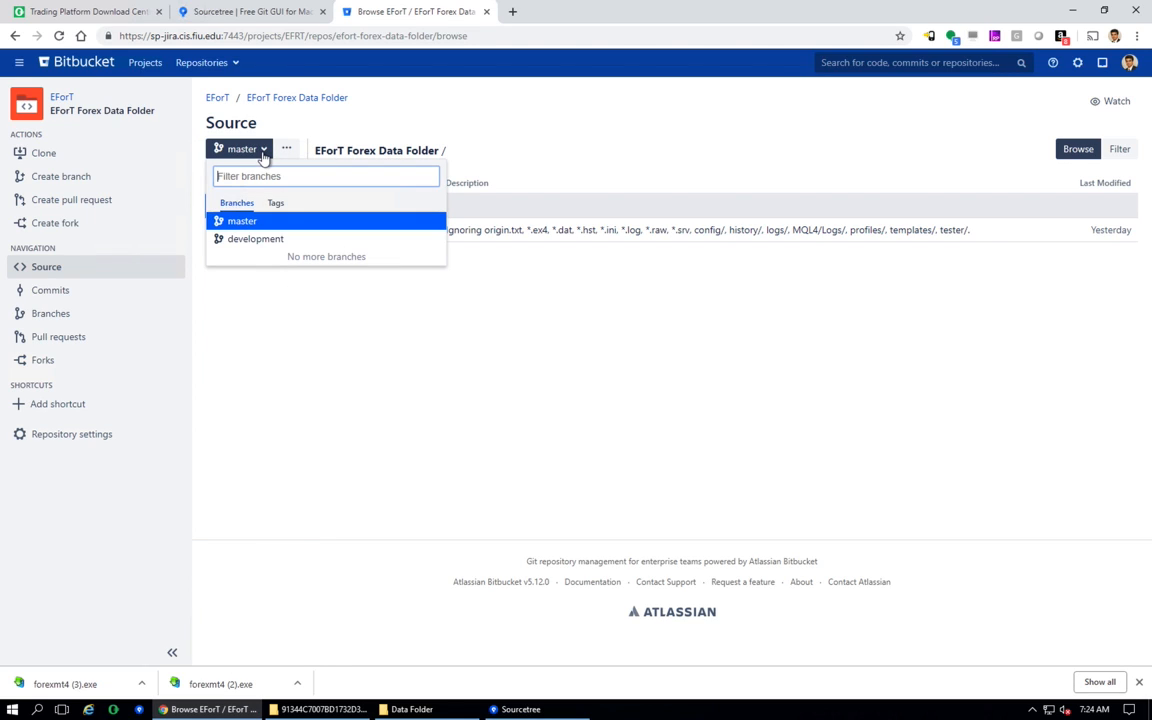
pyautogui.click(256, 240)
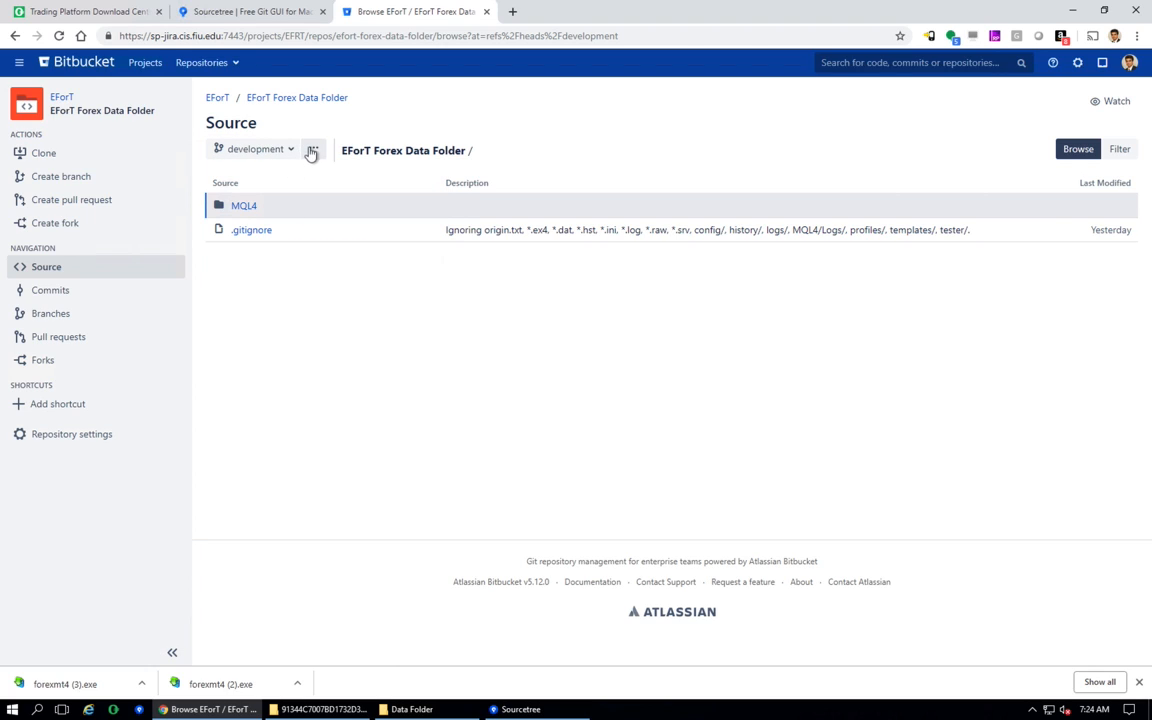
pyautogui.click(64, 154)
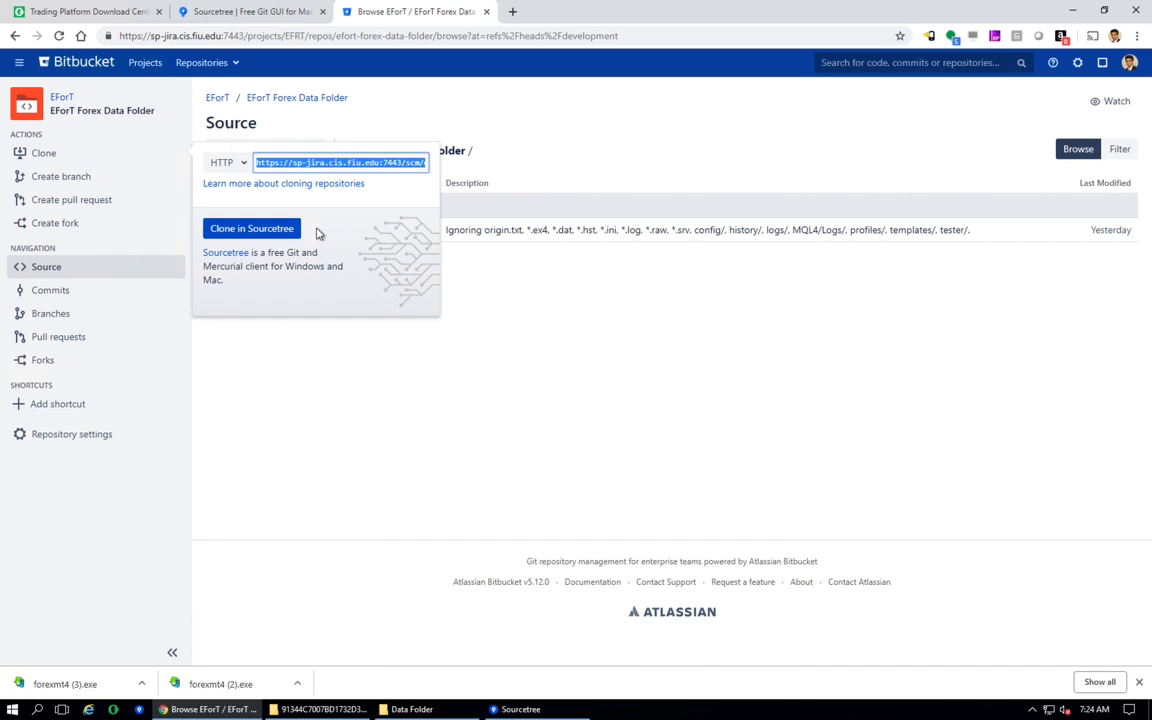
pyautogui.click(329, 373)
pyautogui.hotkey('alt', 'Tab')
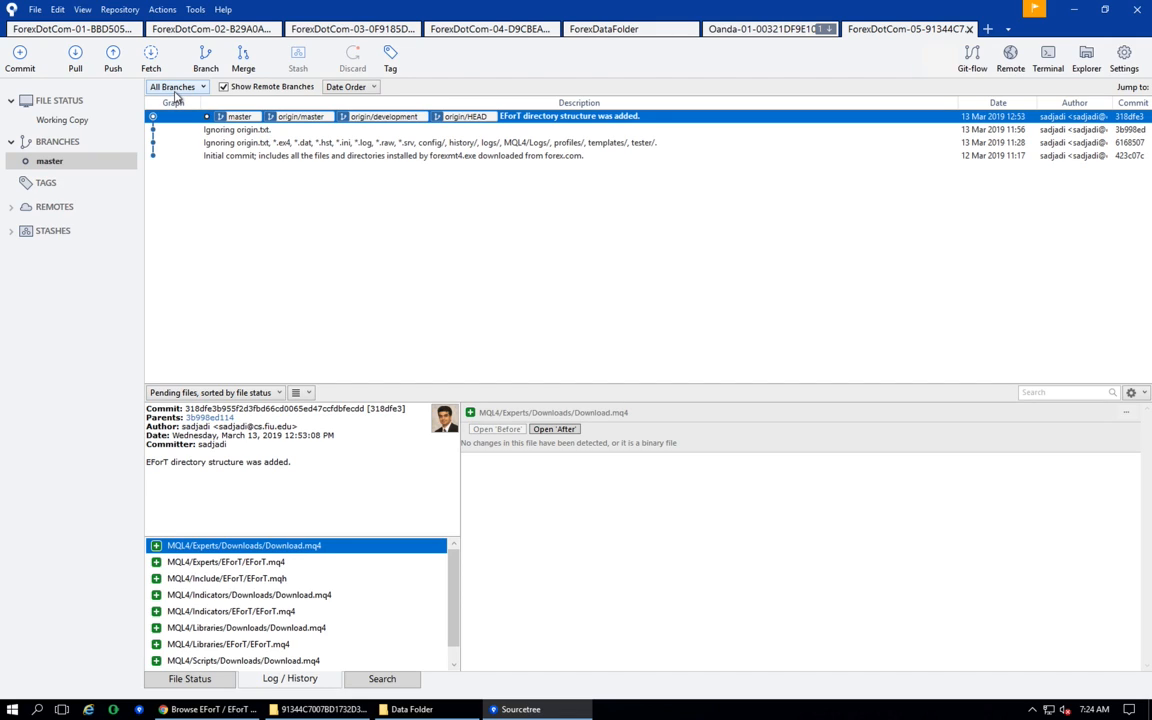
# Step: Create and check out a new branch named Development from master
pyautogui.click(205, 58)
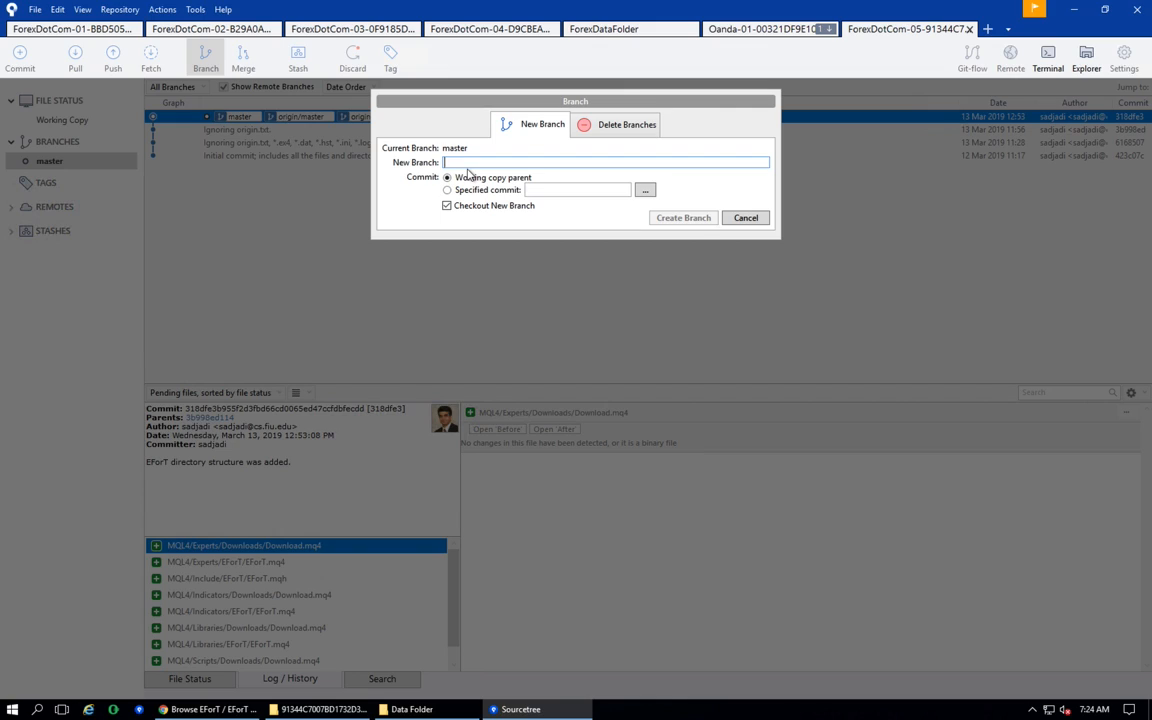
pyautogui.write('Dev')
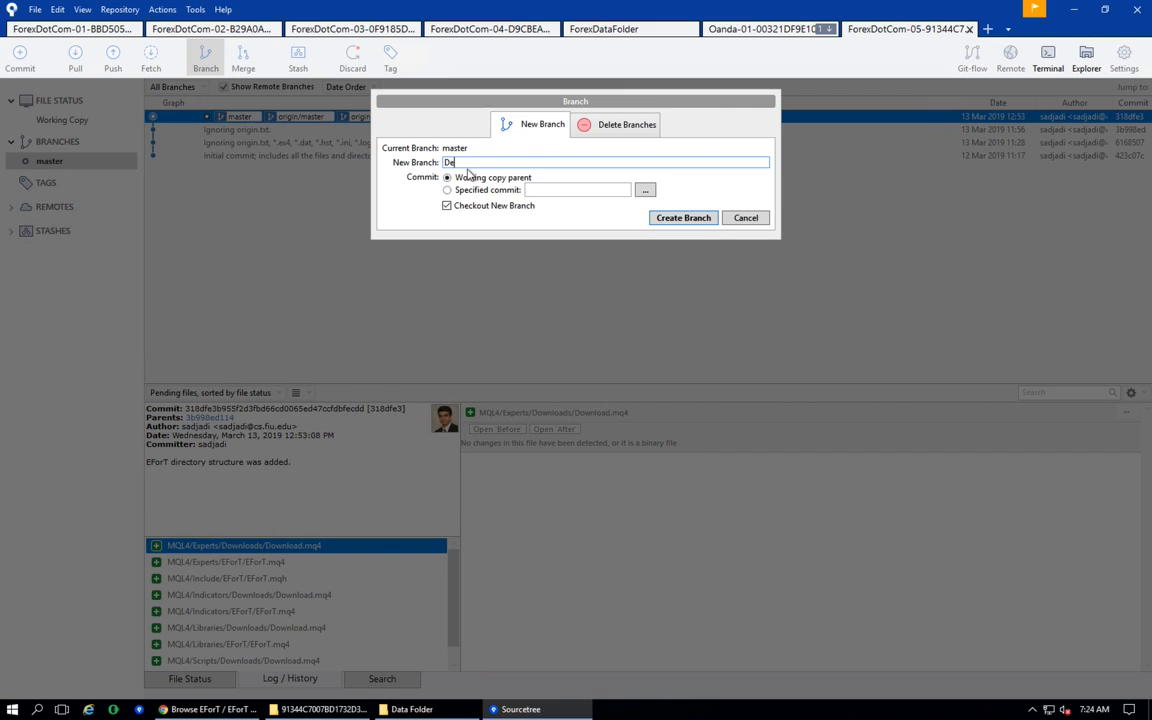
pyautogui.write('elopment')
pyautogui.click(683, 218)
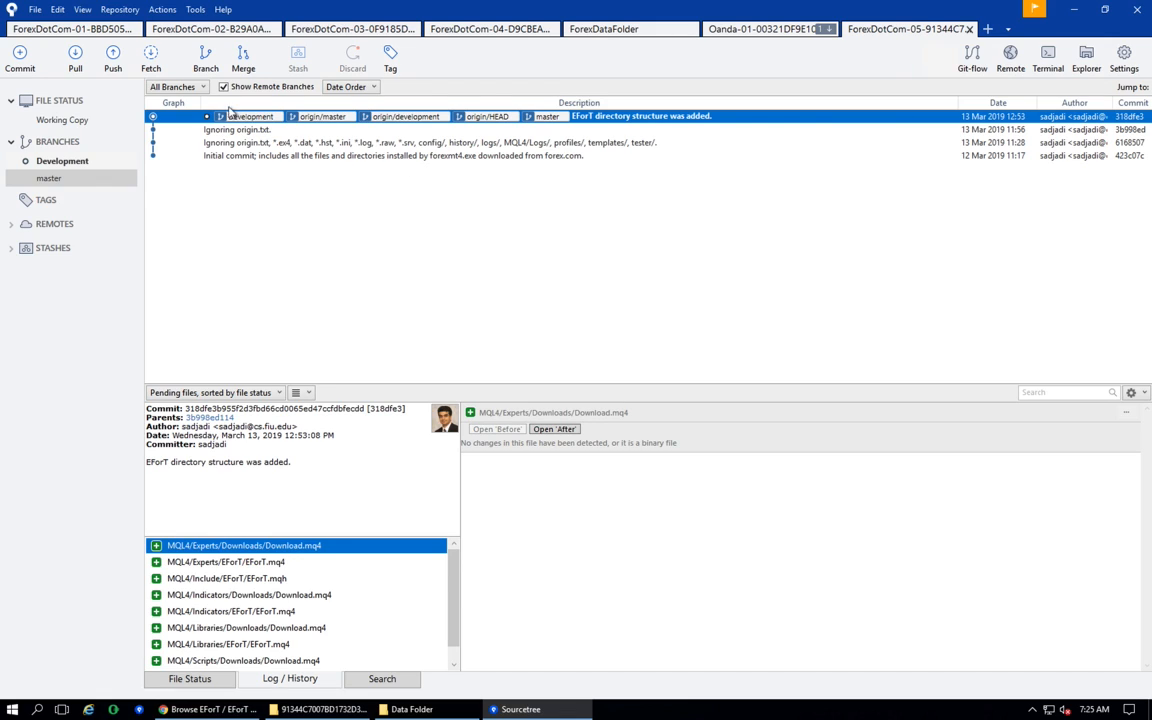
# Step: Create and check out a new branch named EA-LinearRegressionChannel from the Development branch
pyautogui.click(206, 60)
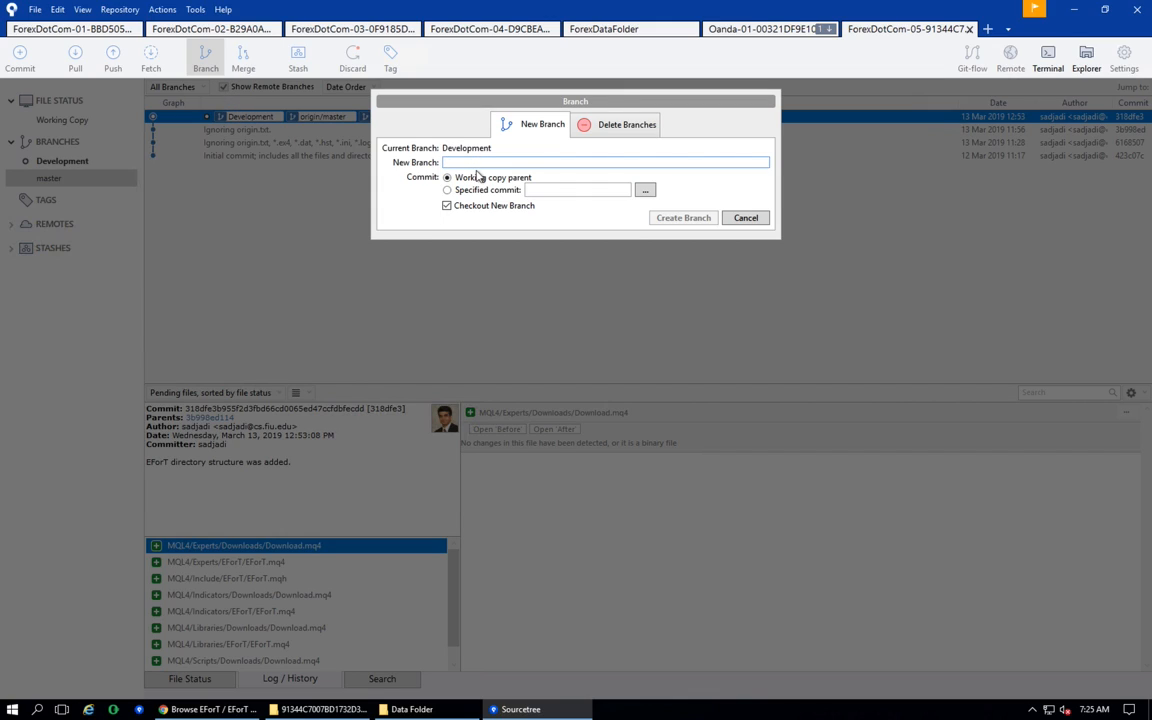
pyautogui.write('EA')
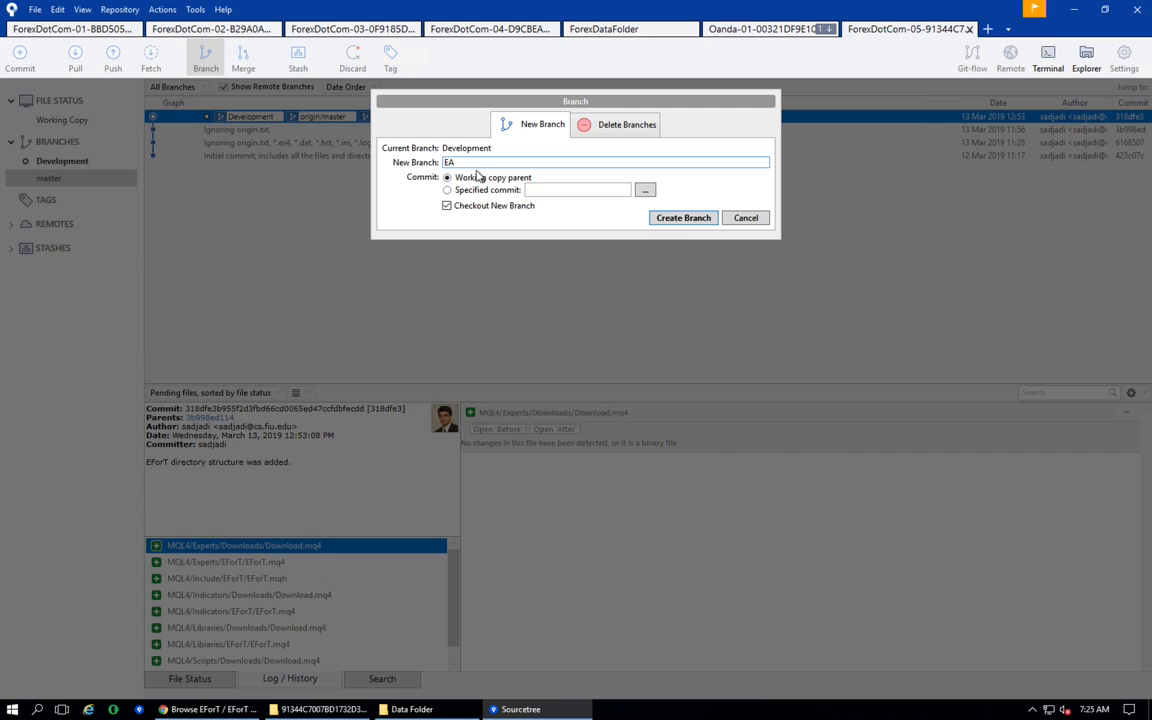
pyautogui.write('-LinearRegressionChannel')
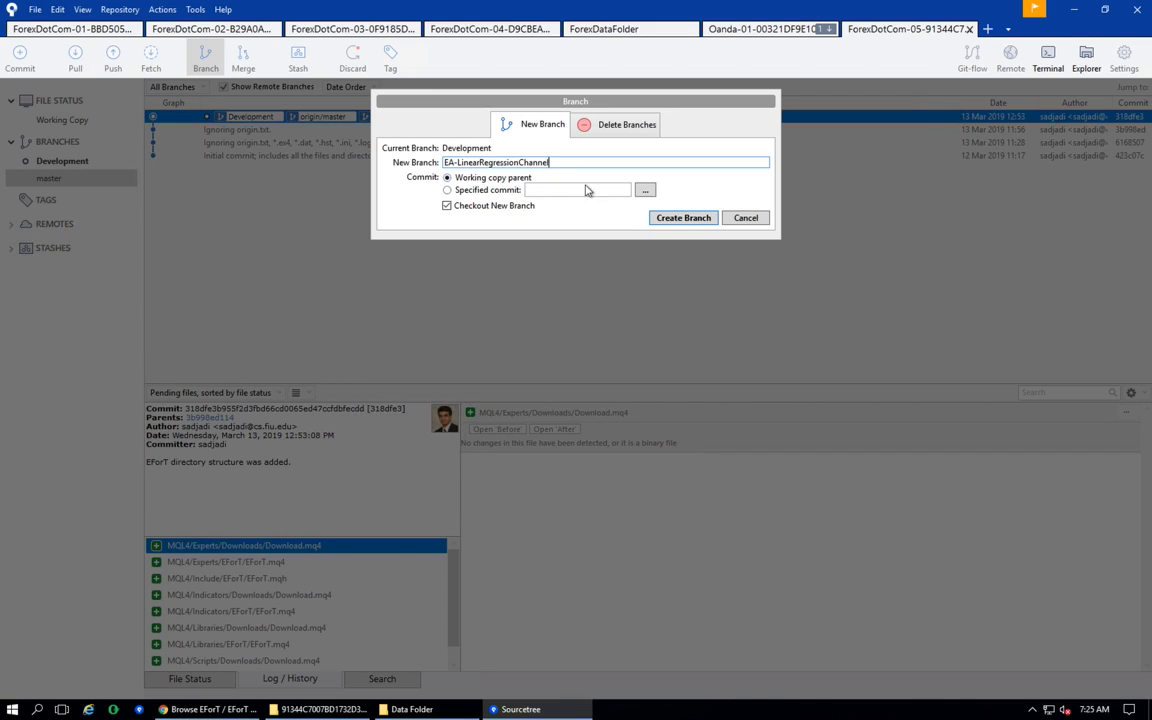
pyautogui.click(681, 219)
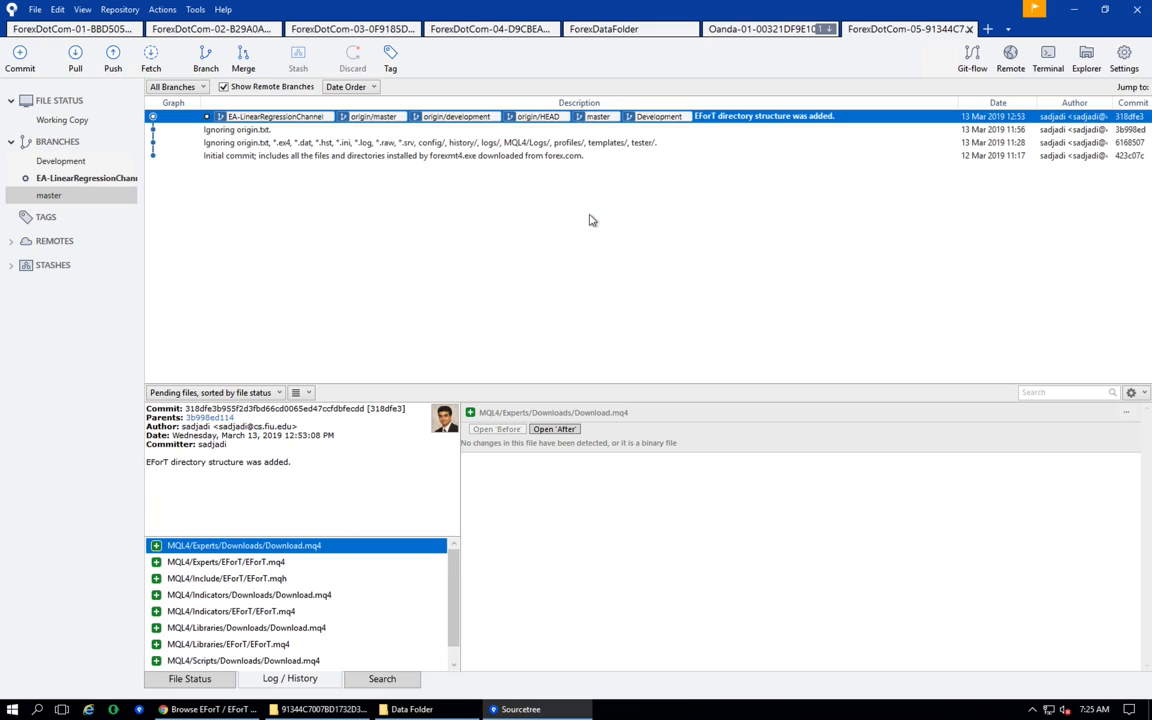
pyautogui.click(343, 709)
pyautogui.click(411, 709)
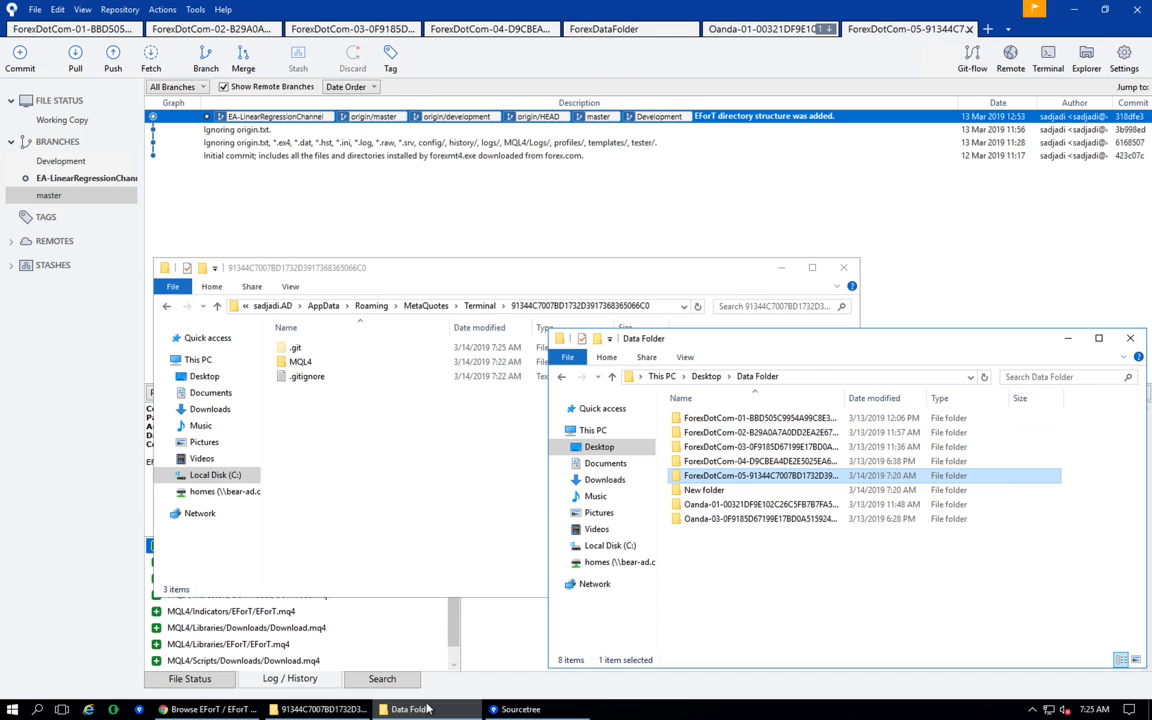
pyautogui.doubleClick(795, 476)
pyautogui.moveTo(703, 556); pyautogui.dragTo(684, 406)
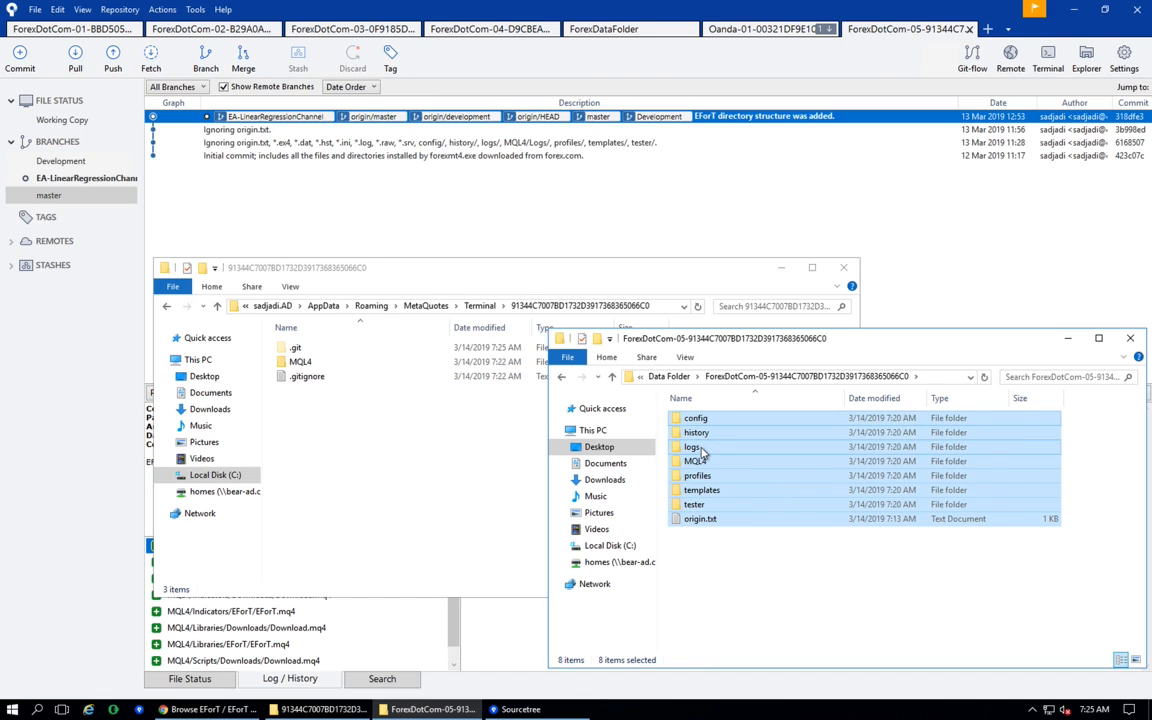
pyautogui.moveTo(667, 455); pyautogui.dragTo(386, 470)
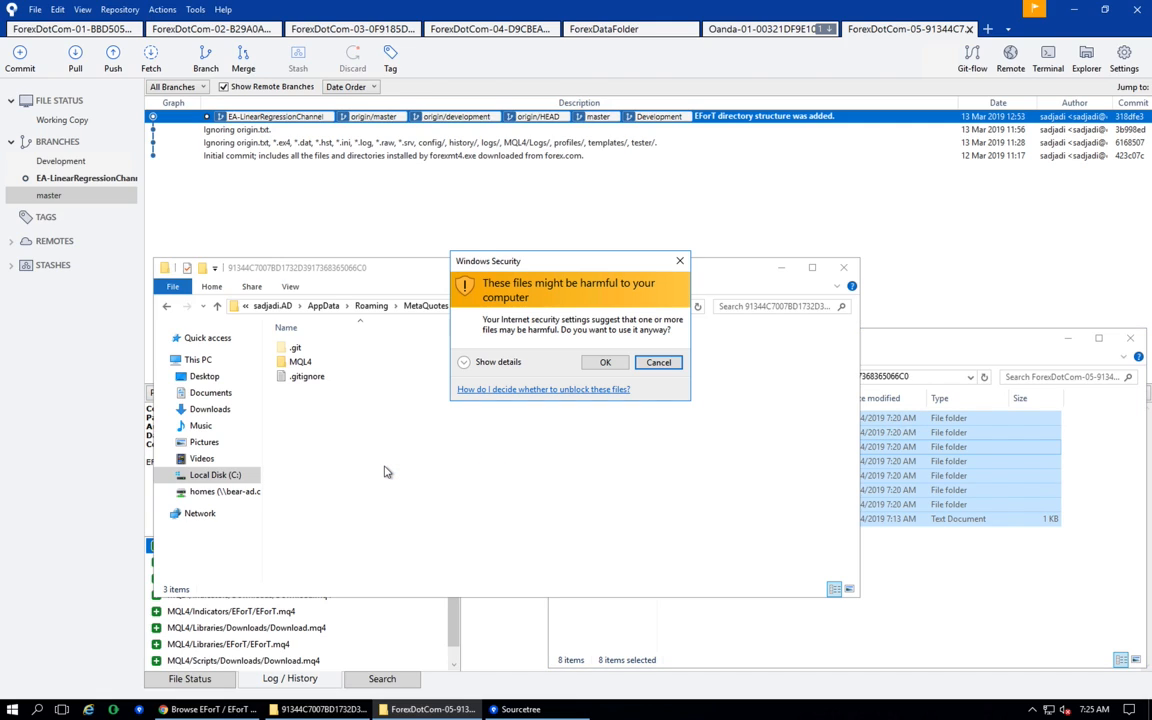
pyautogui.click(598, 364)
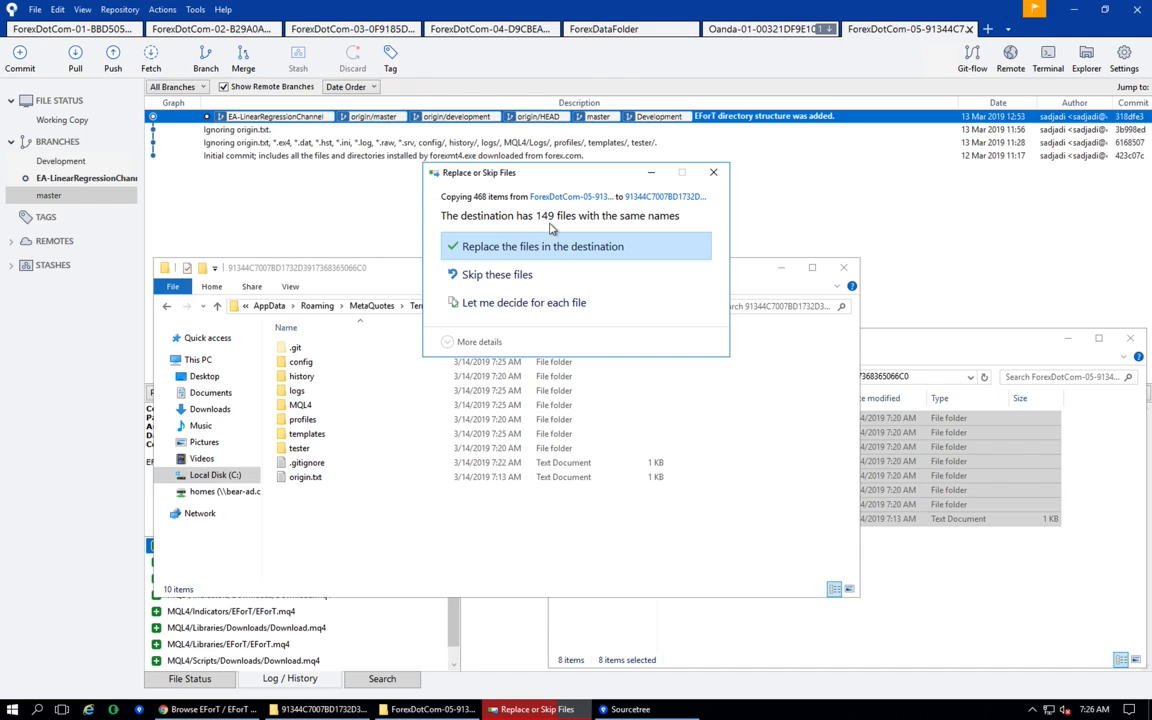
pyautogui.click(514, 286)
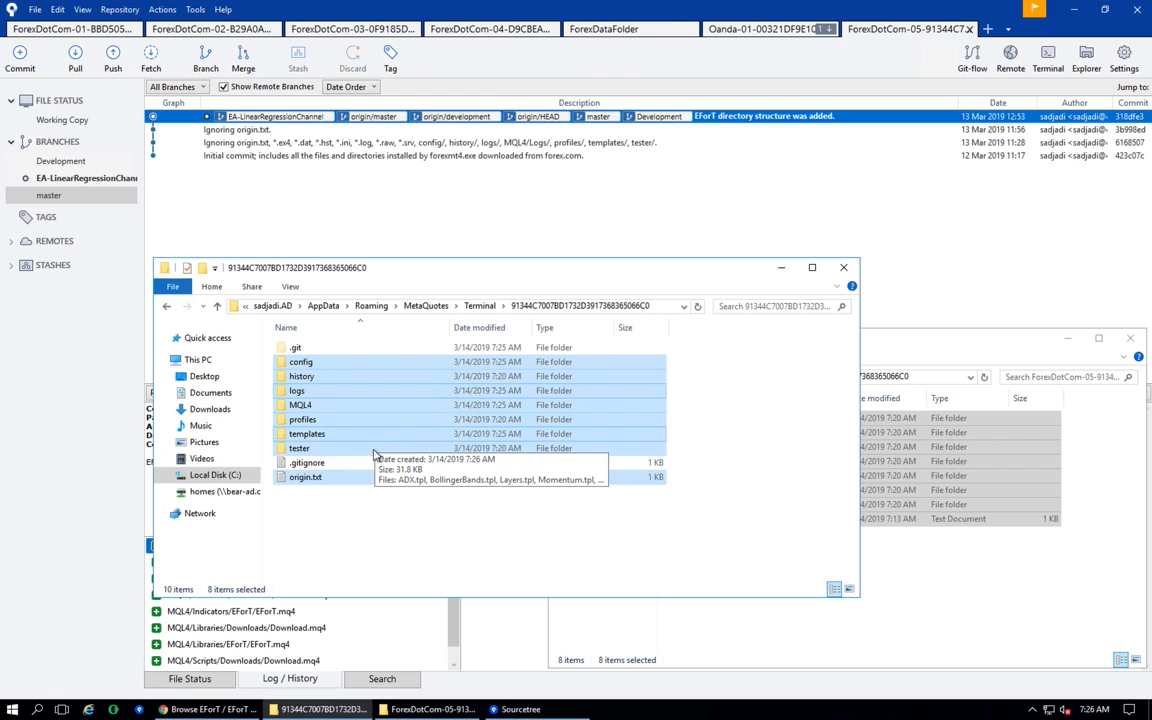
pyautogui.click(338, 512)
pyautogui.click(84, 476)
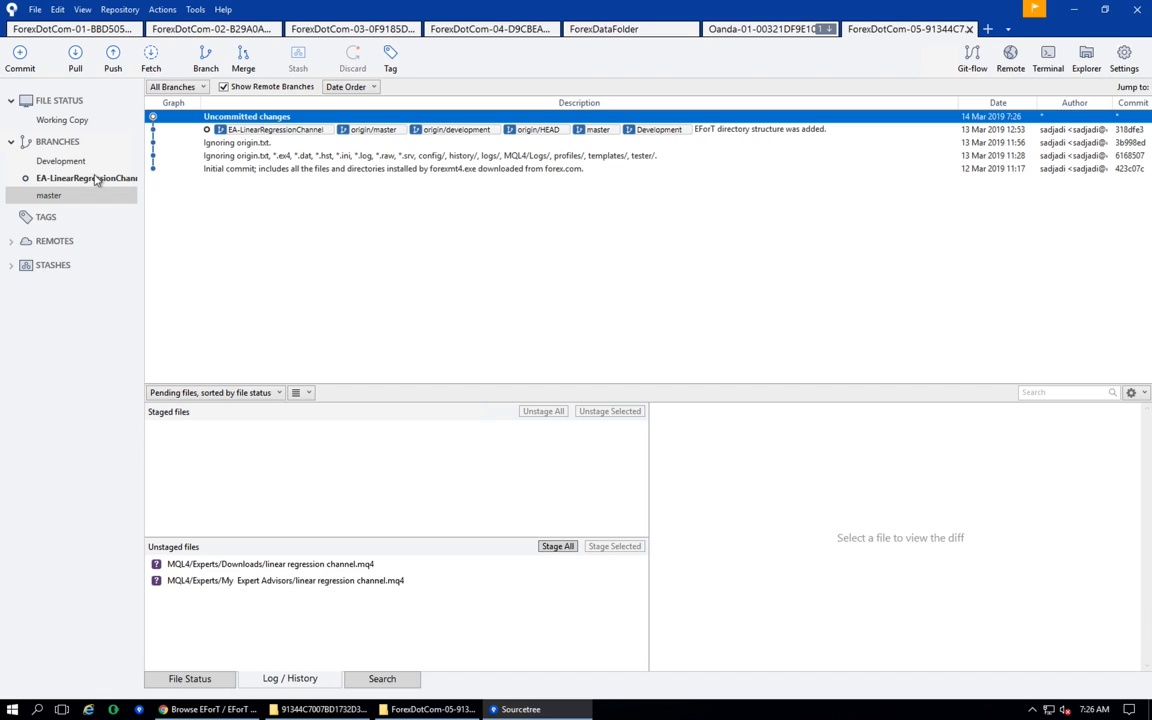
# Step: Compare the contents of the two unstaged linear regression channel.mq4 files in the Downloads and My Expert Advisors folders
pyautogui.click(96, 178)
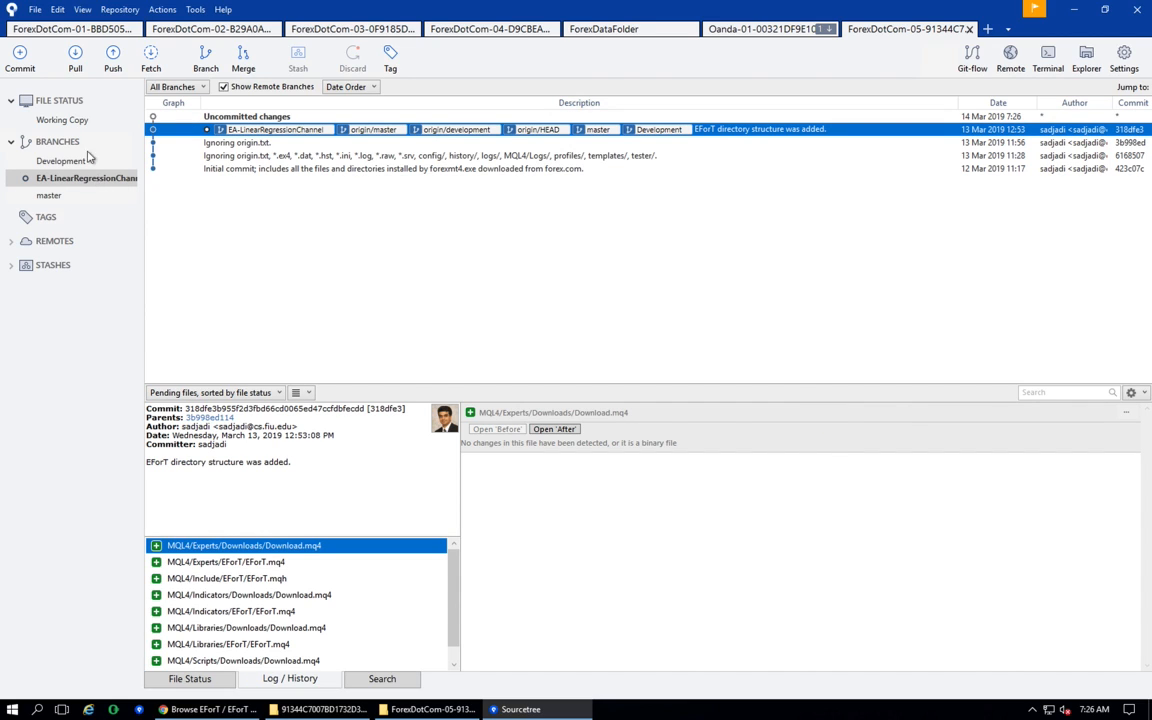
pyautogui.click(75, 120)
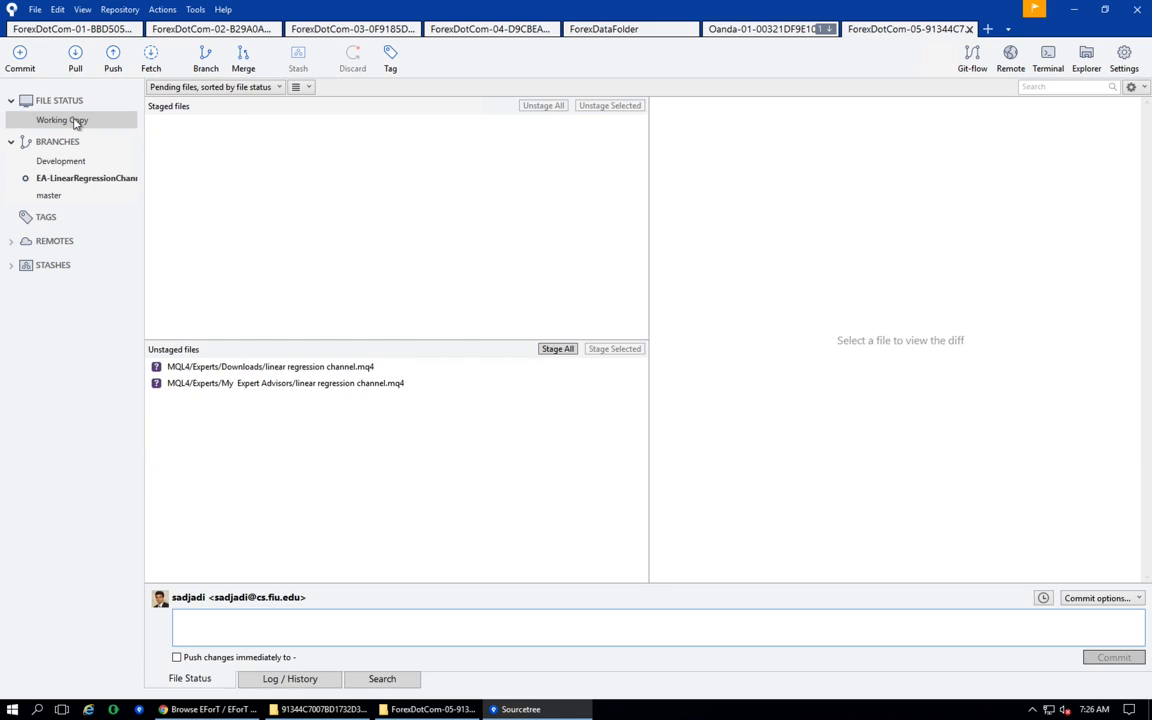
pyautogui.click(283, 370)
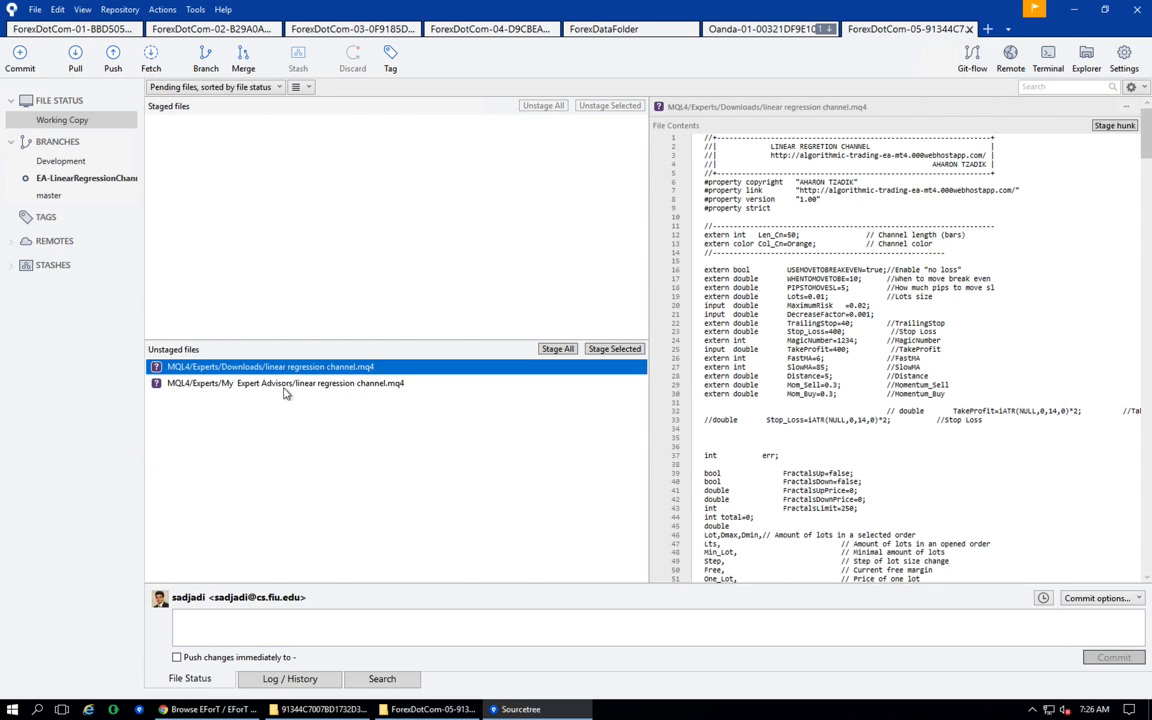
pyautogui.click(283, 390)
pyautogui.click(308, 368)
pyautogui.click(300, 384)
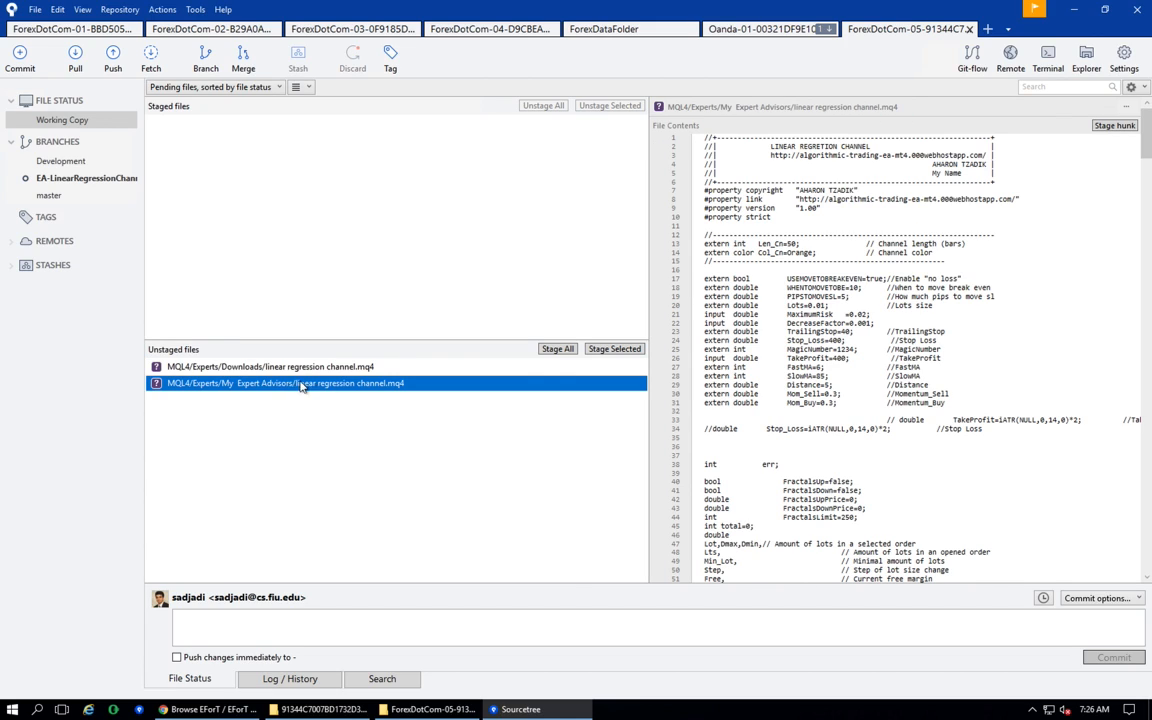
pyautogui.click(300, 368)
pyautogui.click(303, 385)
# Step: Stage both linear regression channel.mq4 files for commit and unstage them again
pyautogui.click(557, 349)
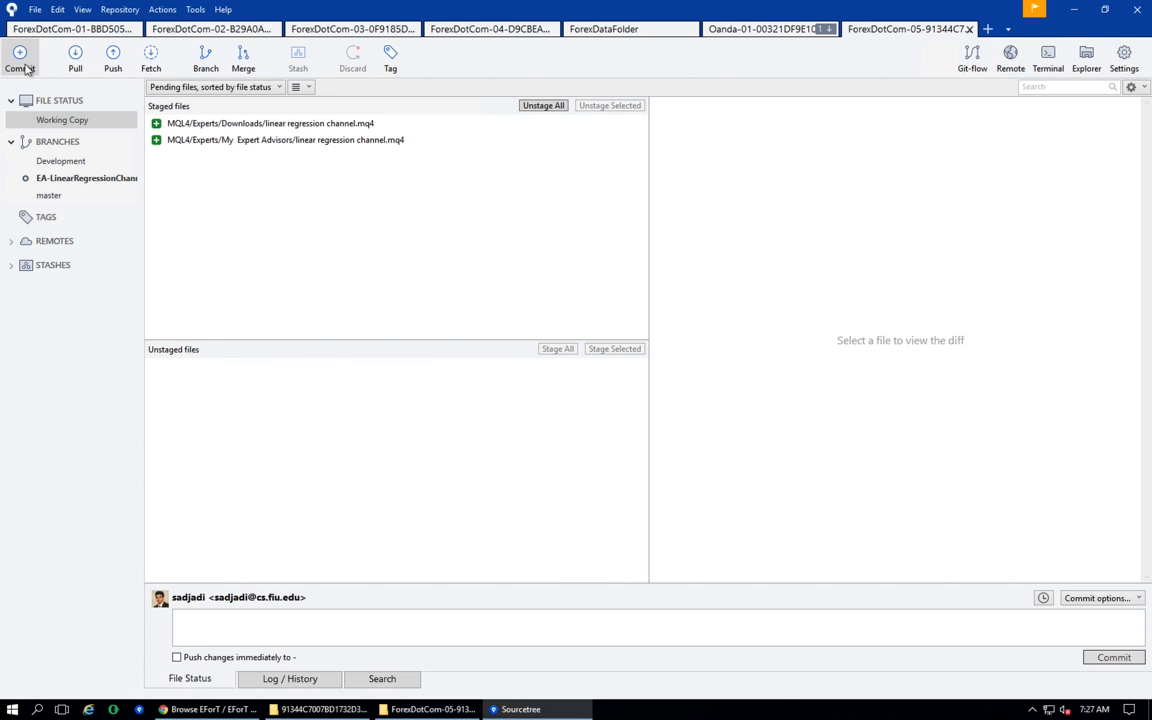
pyautogui.click(279, 124)
pyautogui.click(546, 106)
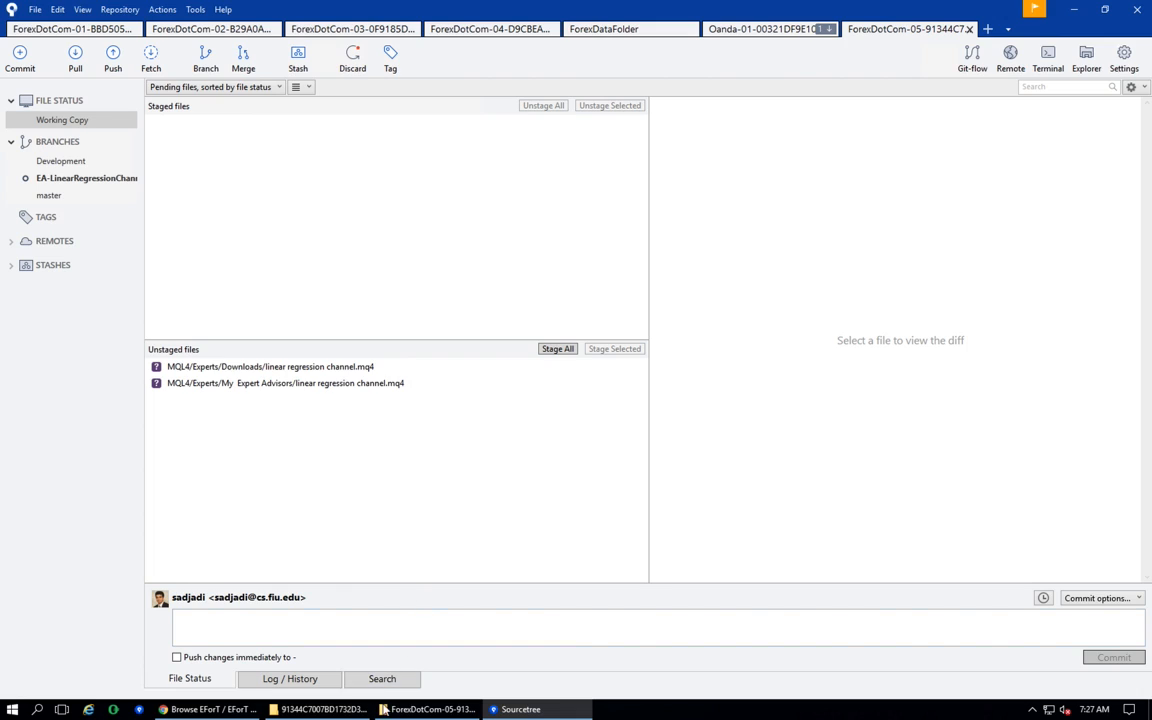
# Step: In the data folder's MQL4/Experts directory, move the My Expert Advisors folder into EForT and open EForT
pyautogui.moveTo(400, 712)
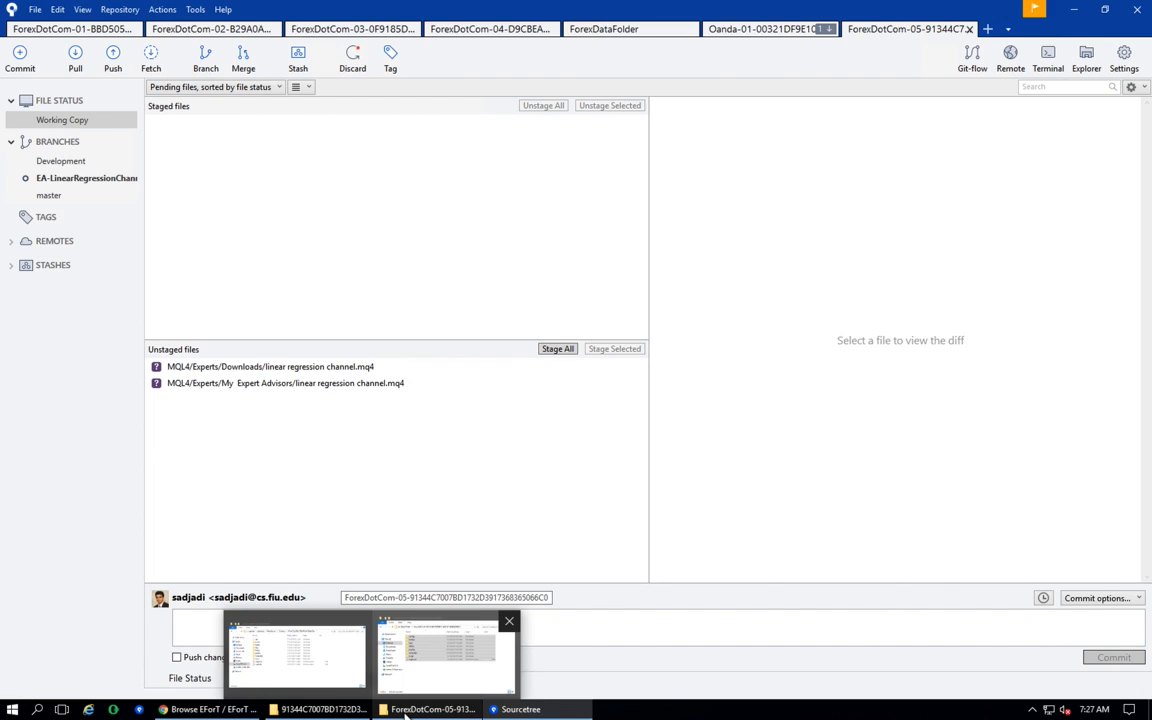
pyautogui.click(296, 652)
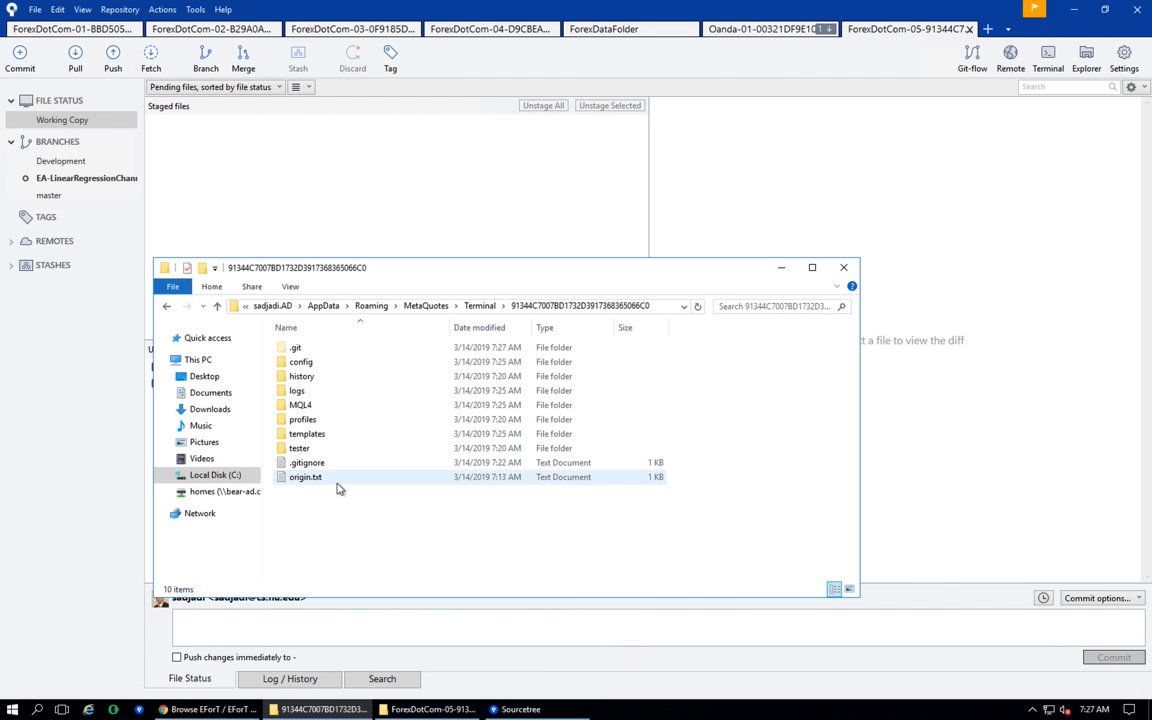
pyautogui.click(322, 407)
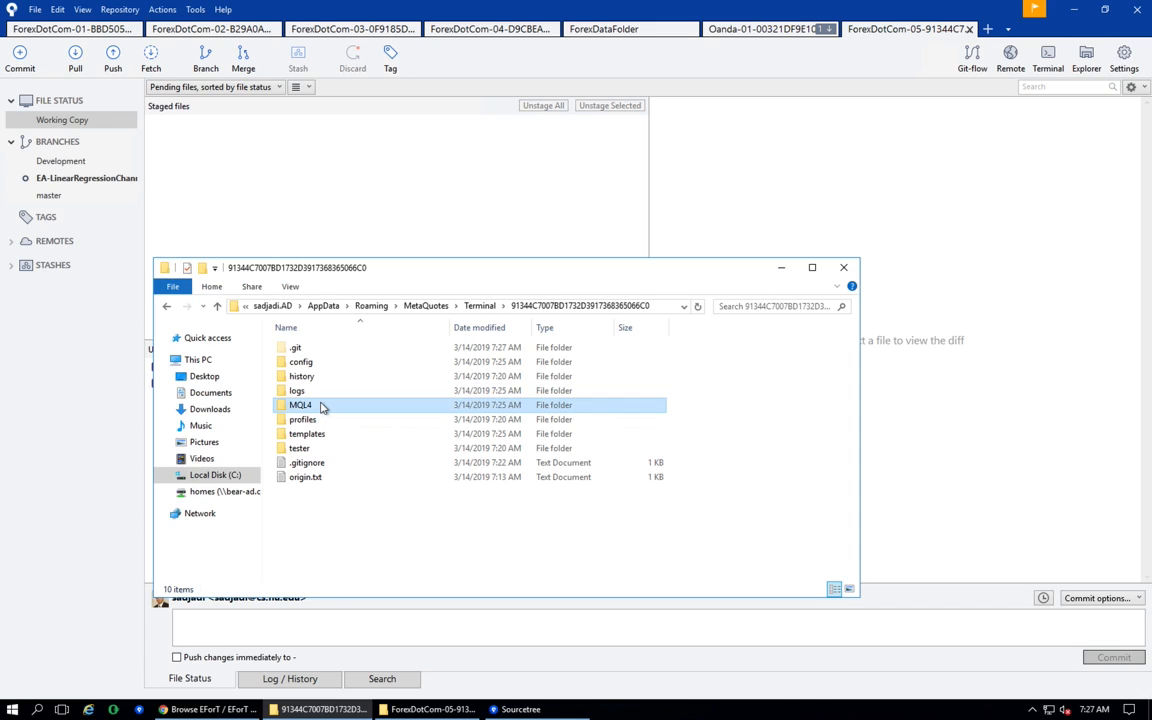
pyautogui.doubleClick(322, 407)
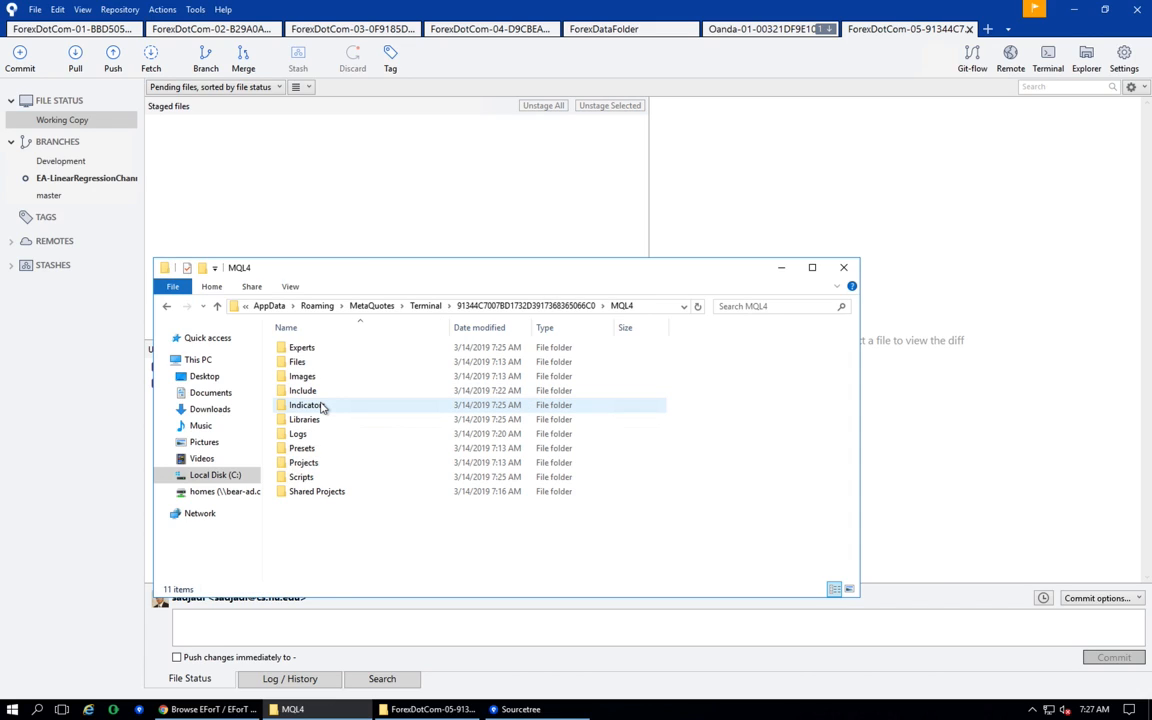
pyautogui.doubleClick(324, 350)
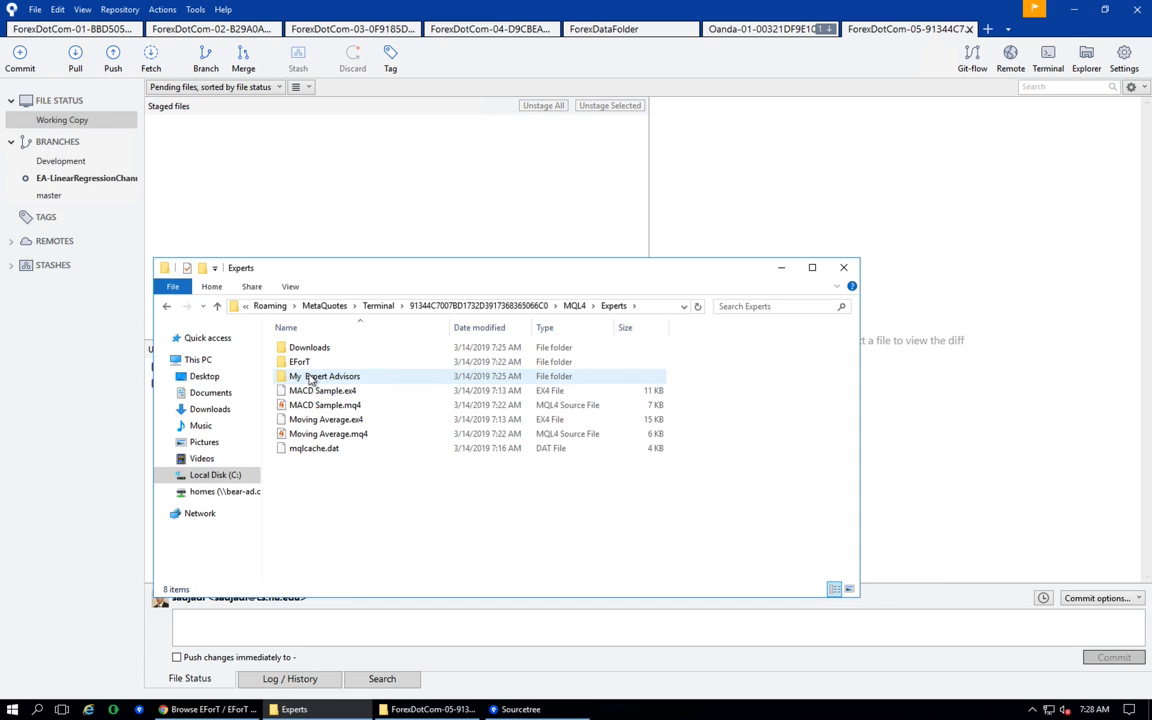
pyautogui.click(314, 377)
pyautogui.moveTo(314, 377); pyautogui.dragTo(303, 363)
pyautogui.doubleClick(303, 363)
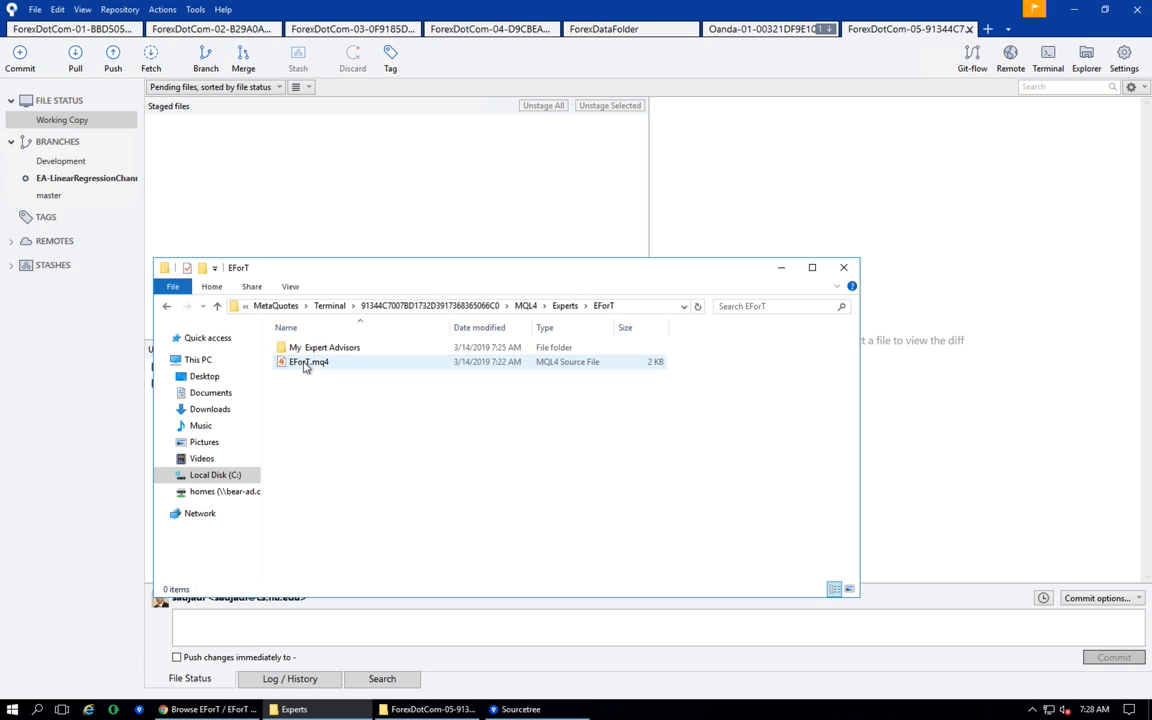
# Step: Rename the My Expert Advisors folder inside EForT to LinearRegressionChannel
pyautogui.click(329, 350)
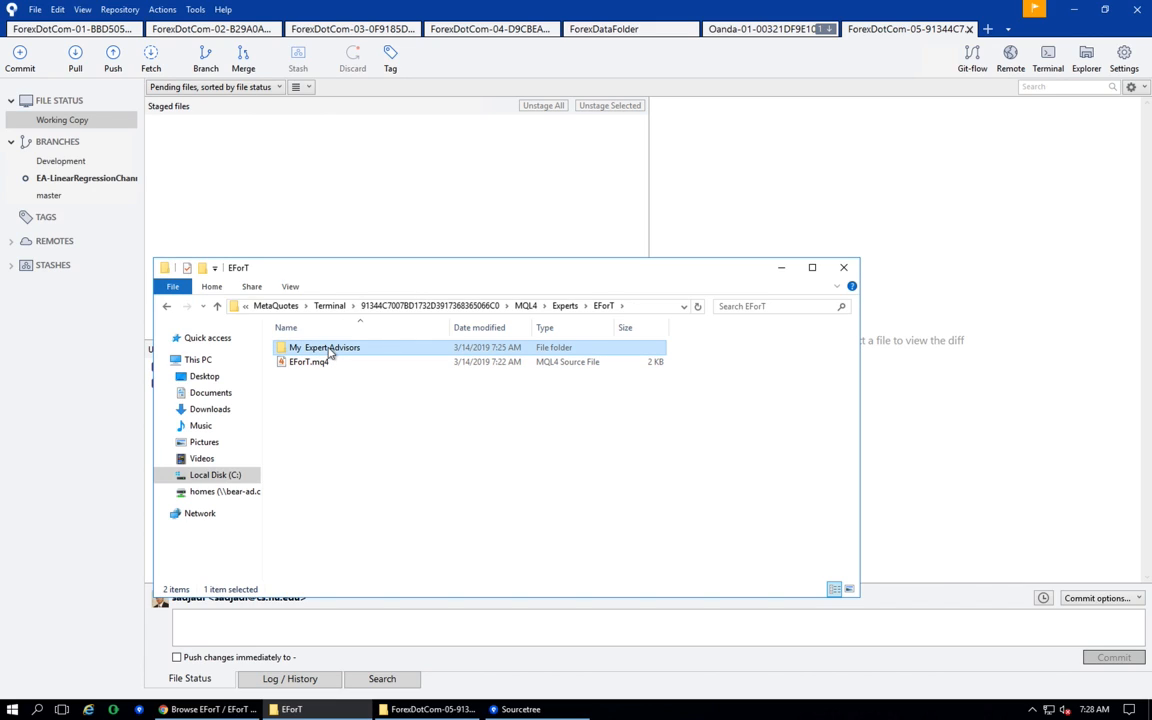
pyautogui.rightClick(329, 350)
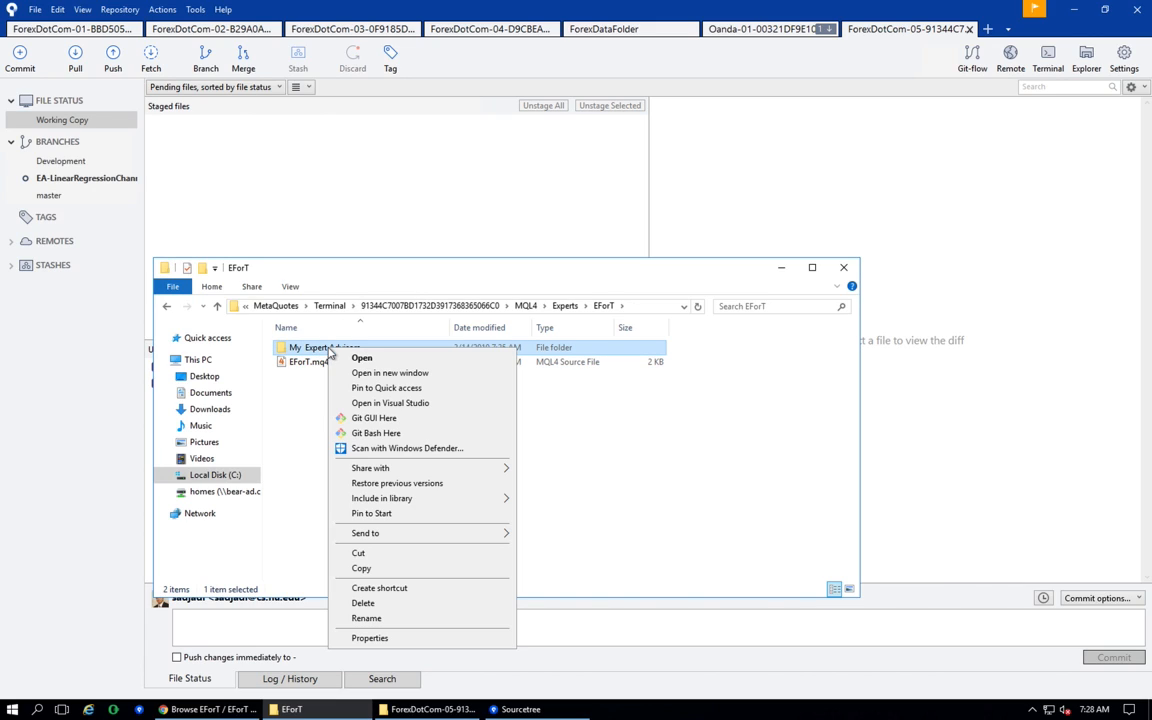
pyautogui.click(315, 351)
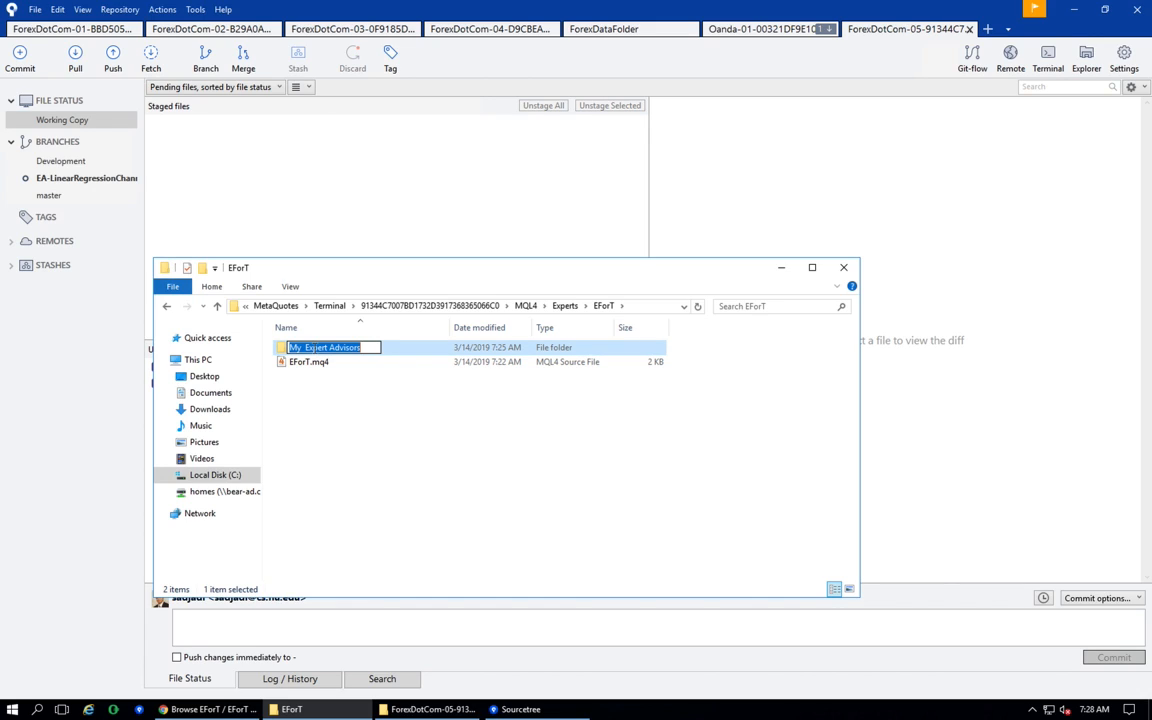
pyautogui.write('Liner')
pyautogui.press('BackSpace')
pyautogui.write('ar')
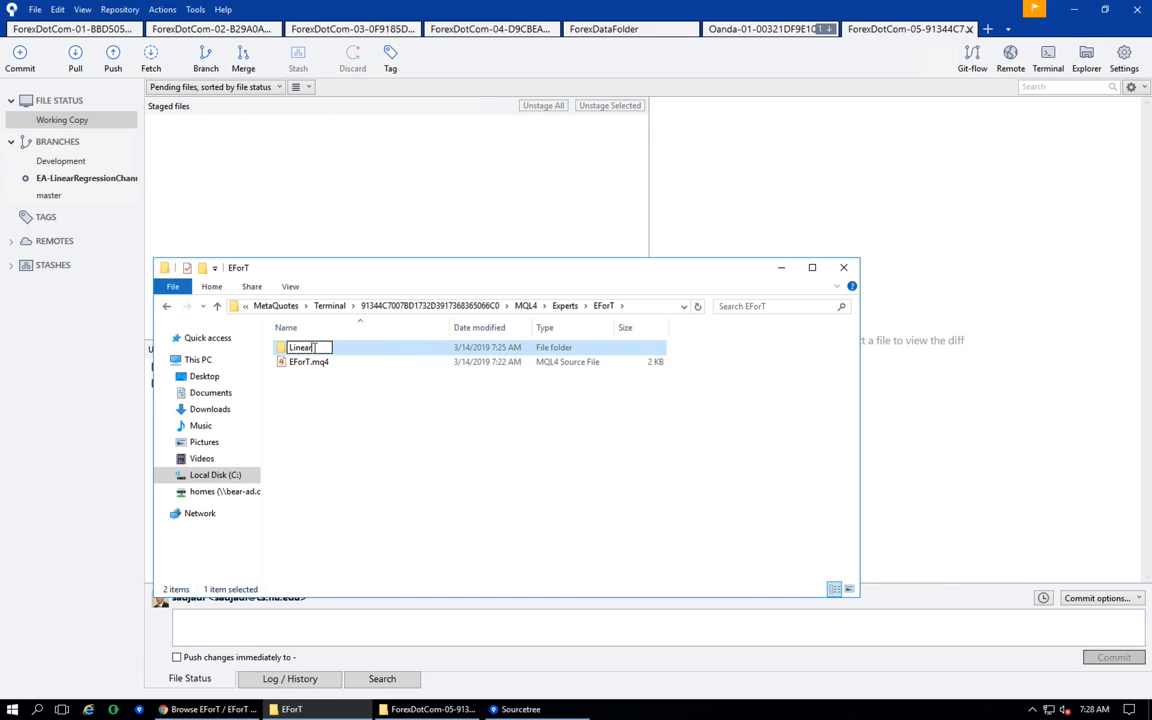
pyautogui.write('RegressionChann')
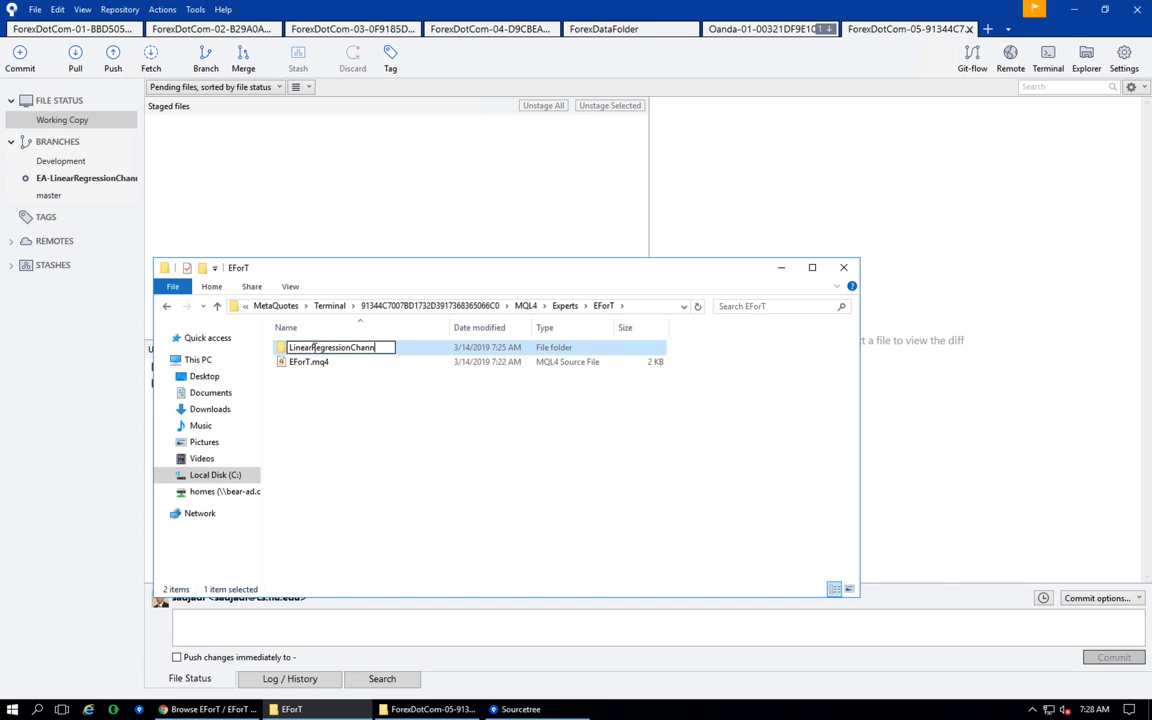
pyautogui.write('el')
pyautogui.press('Return')
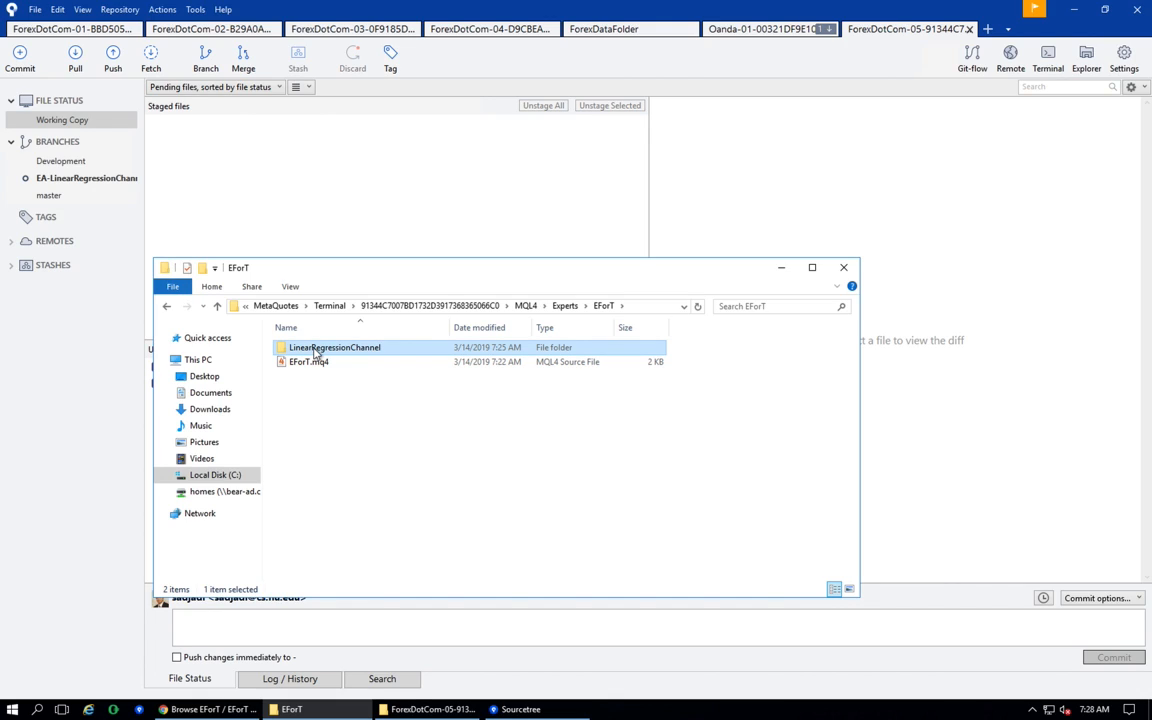
# Step: Check the contents of the LinearRegressionChannel folder and return to the Experts directory
pyautogui.doubleClick(314, 350)
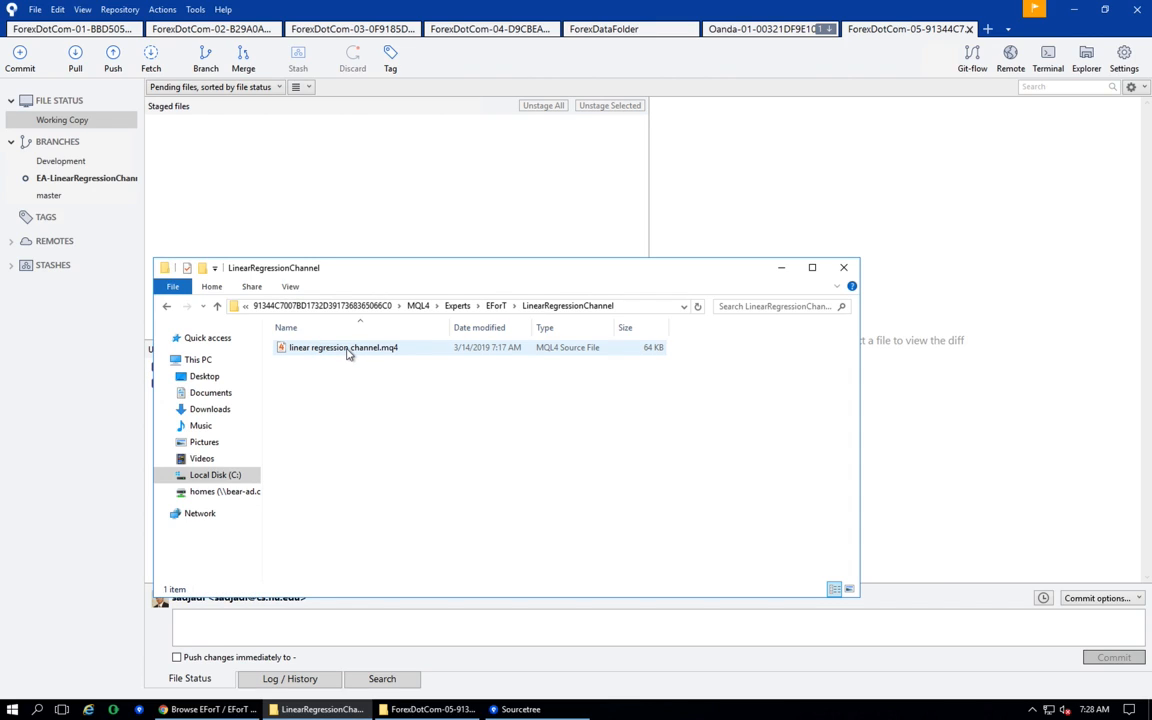
pyautogui.click(497, 306)
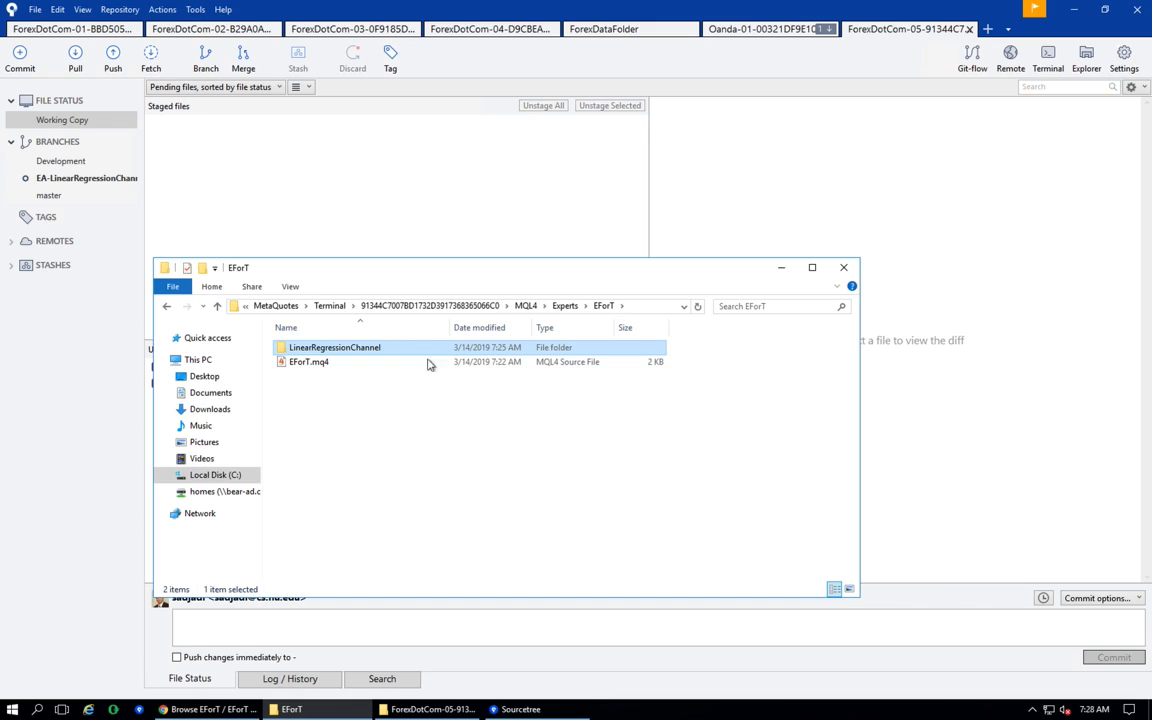
pyautogui.doubleClick(374, 356)
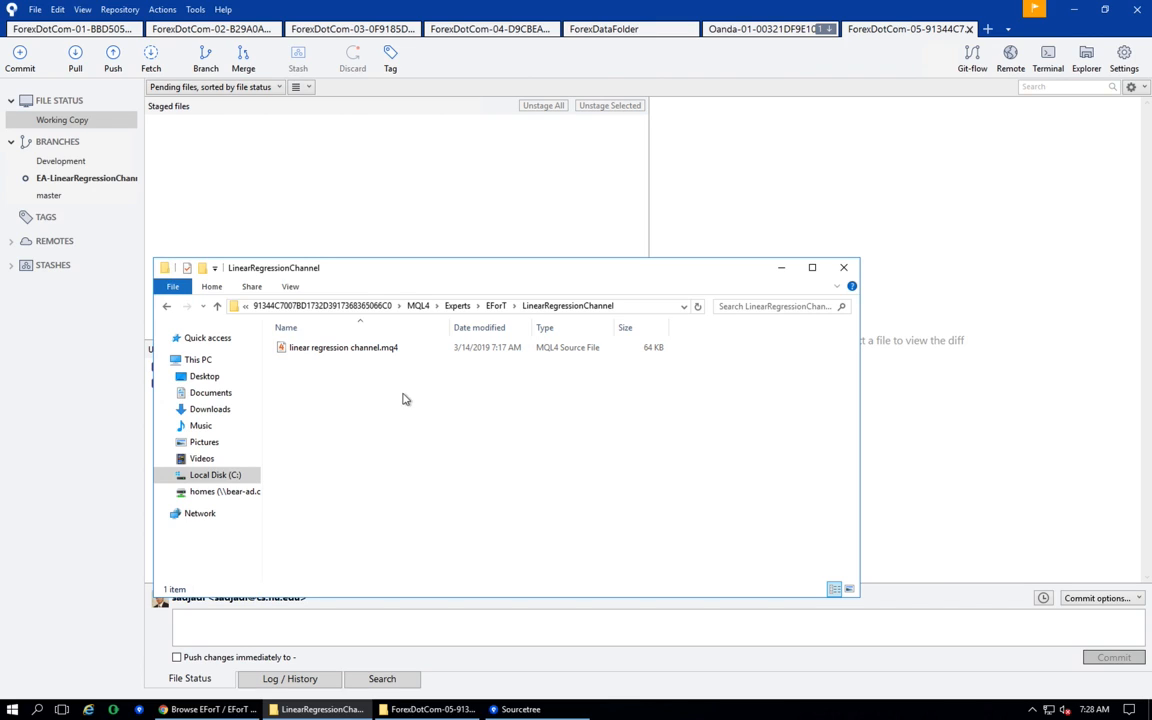
pyautogui.click(458, 306)
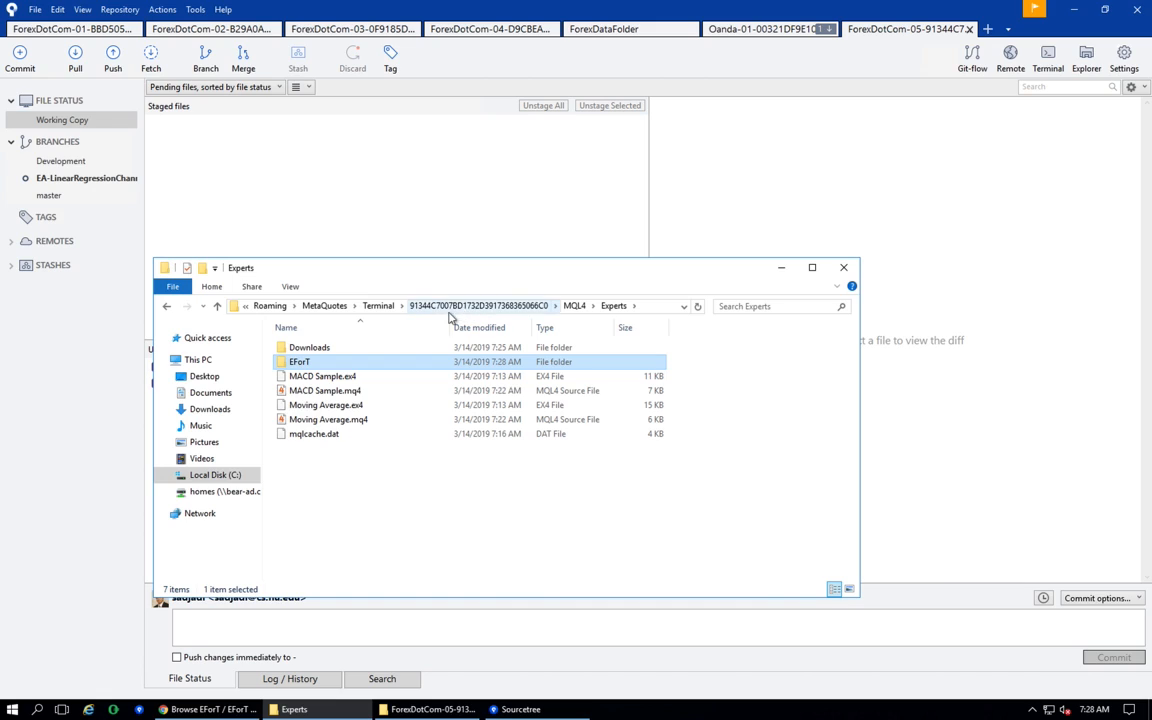
# Step: Examine the EForT subfolders in the Include, Libraries and Scripts directories of MQL4
pyautogui.click(575, 306)
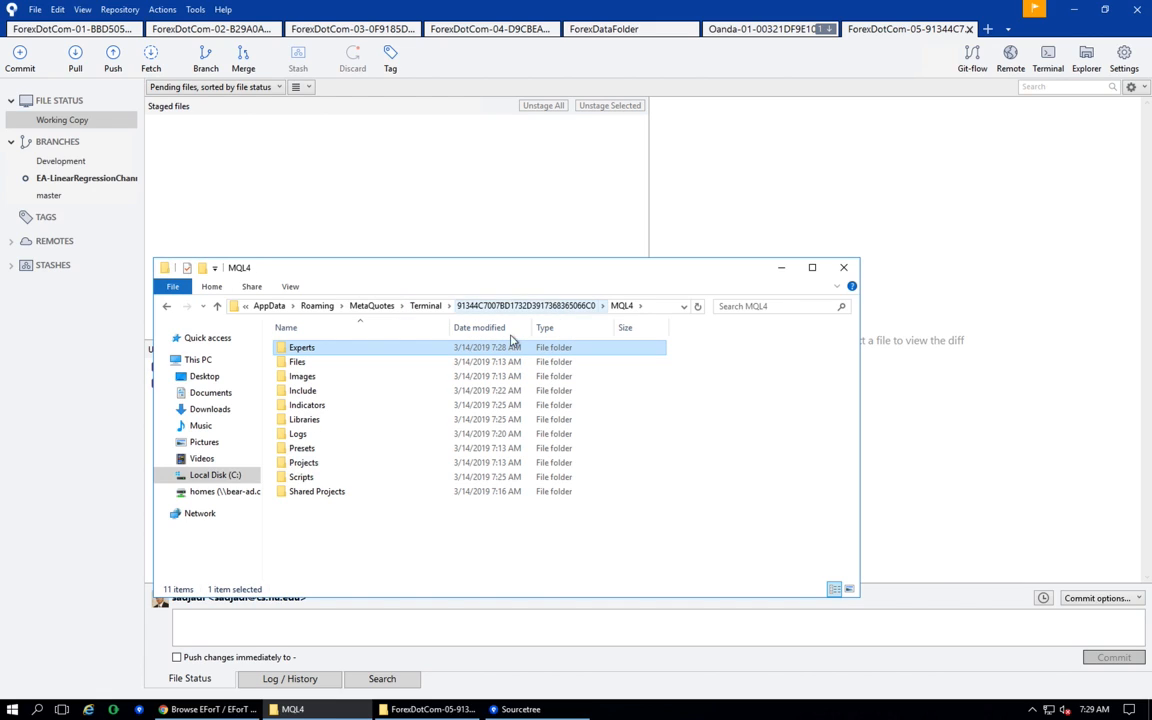
pyautogui.doubleClick(341, 396)
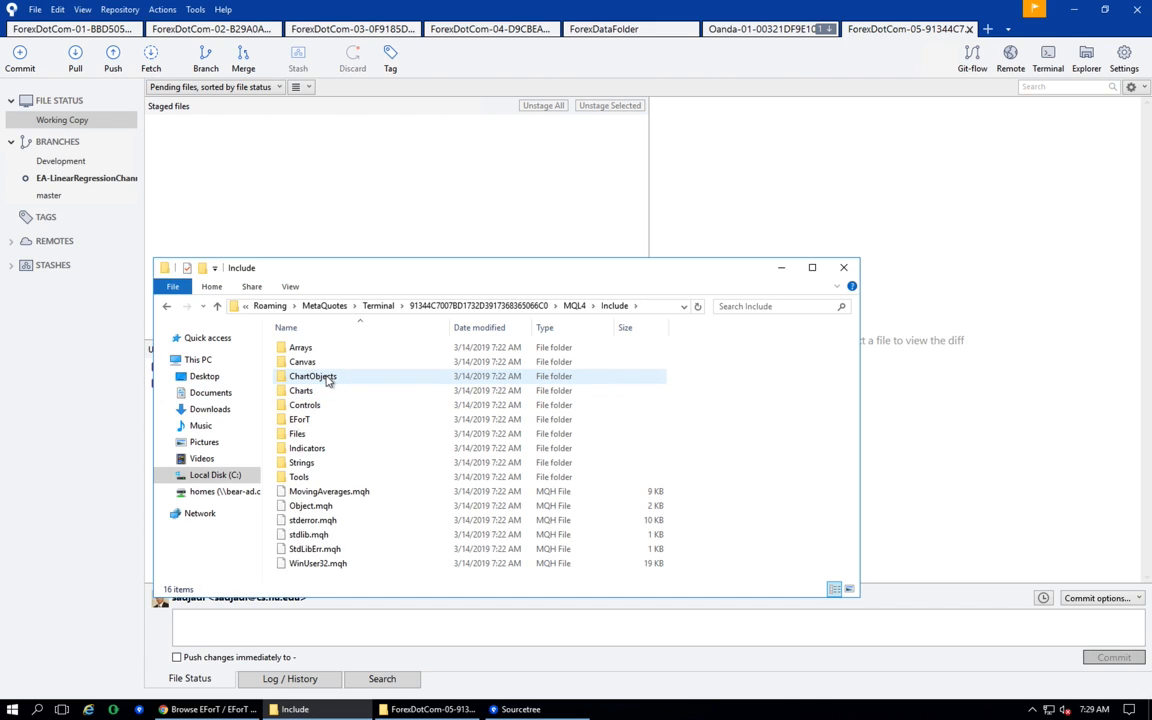
pyautogui.doubleClick(303, 419)
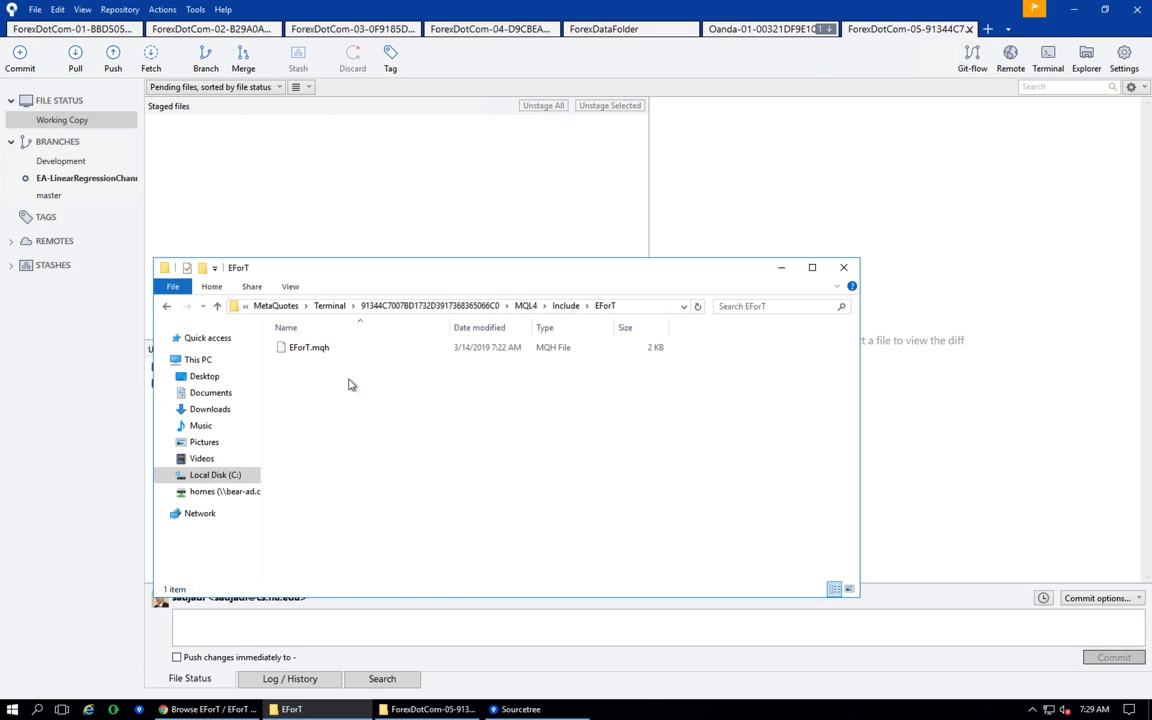
pyautogui.click(526, 306)
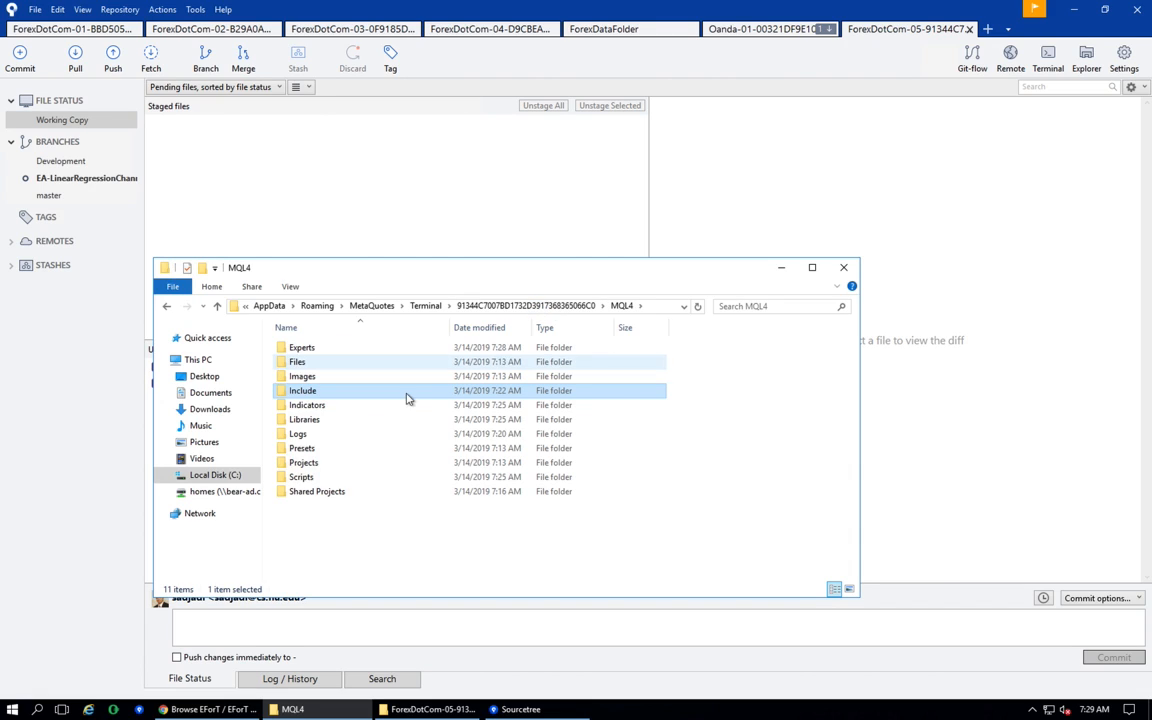
pyautogui.doubleClick(306, 419)
pyautogui.doubleClick(300, 362)
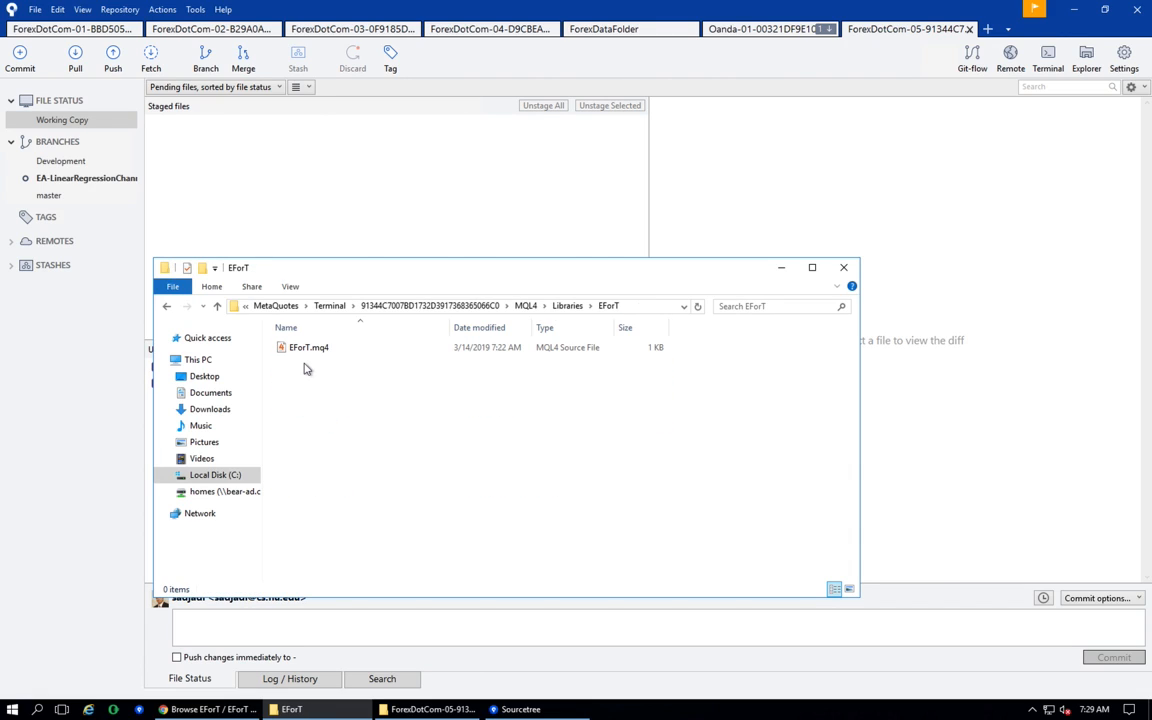
pyautogui.click(532, 309)
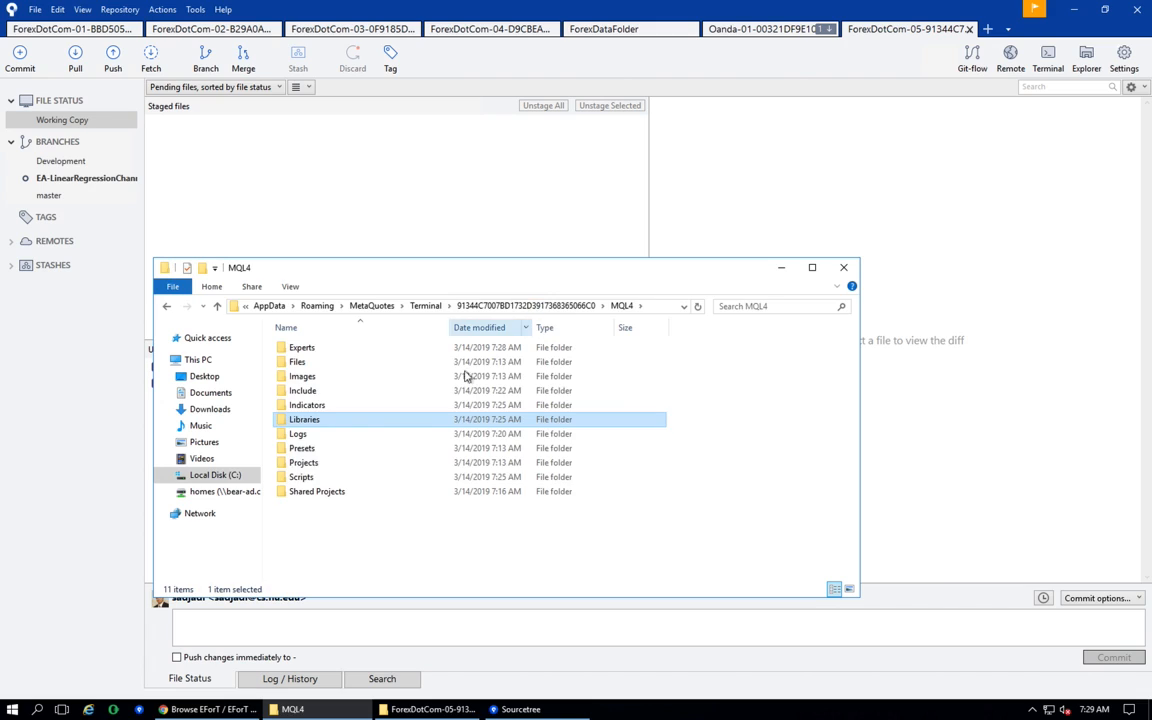
pyautogui.doubleClick(326, 481)
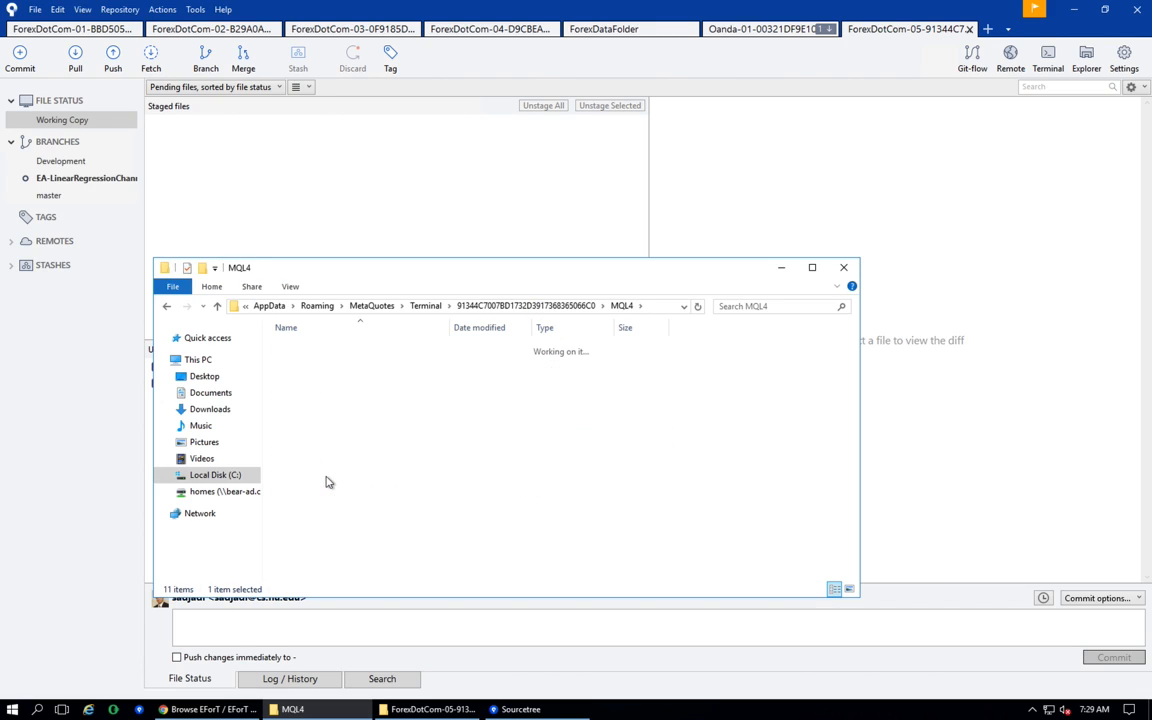
pyautogui.click(304, 365)
pyautogui.doubleClick(304, 365)
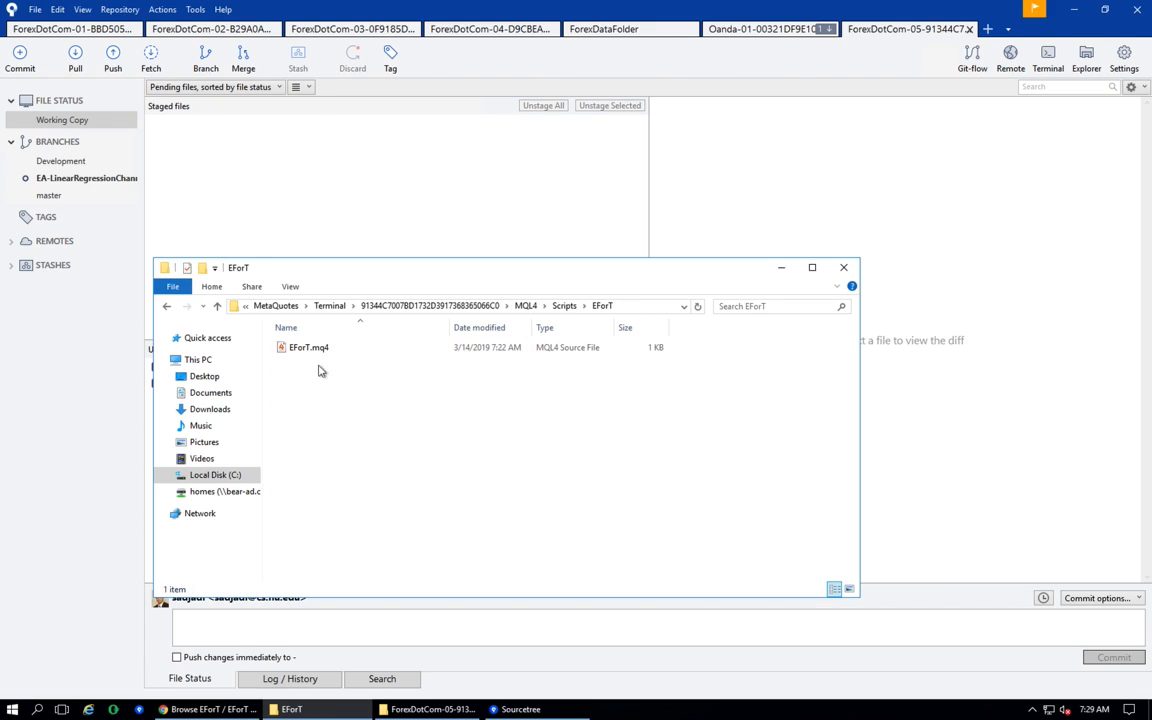
pyautogui.click(527, 307)
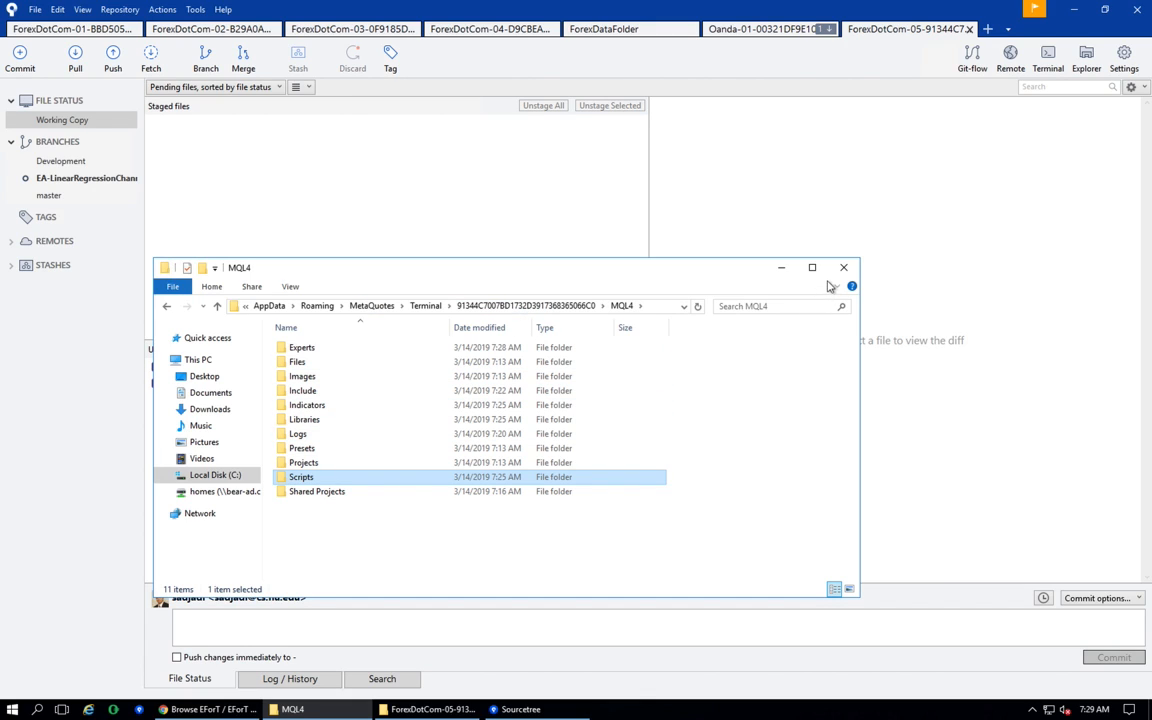
# Step: In Sourcetree, stage both linear regression channel.mq4 files and commit them with the message "First commit for Linear Regression Channel expert advisor."
pyautogui.click(98, 537)
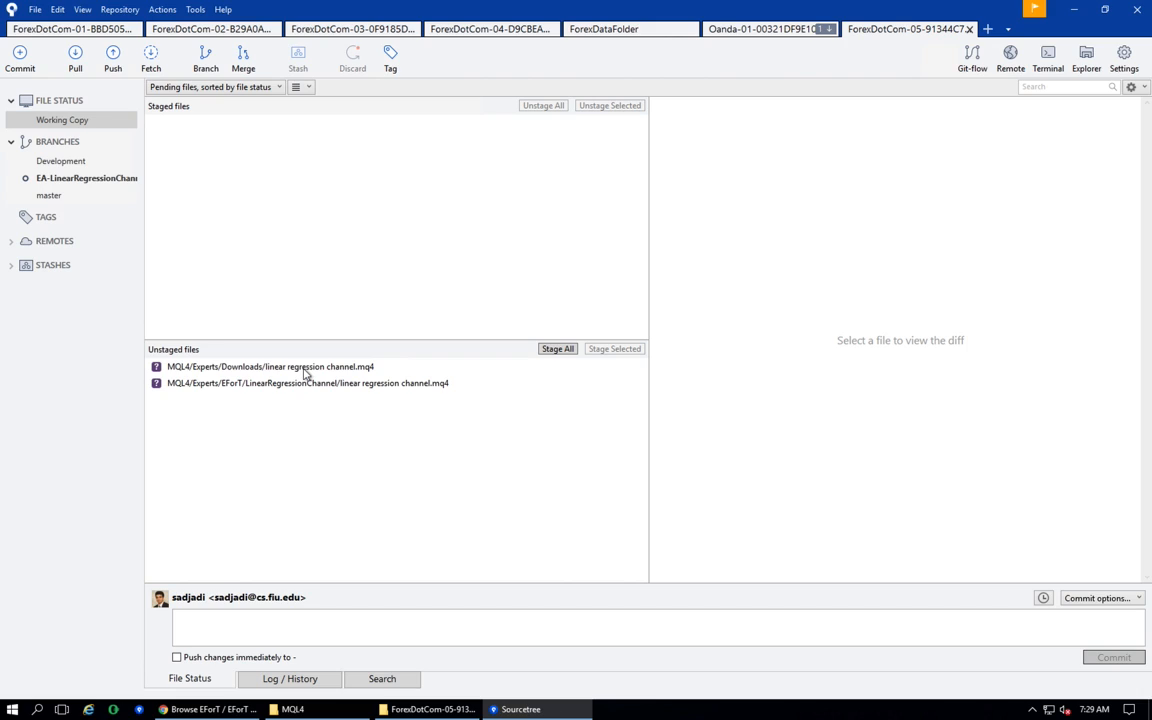
pyautogui.click(557, 349)
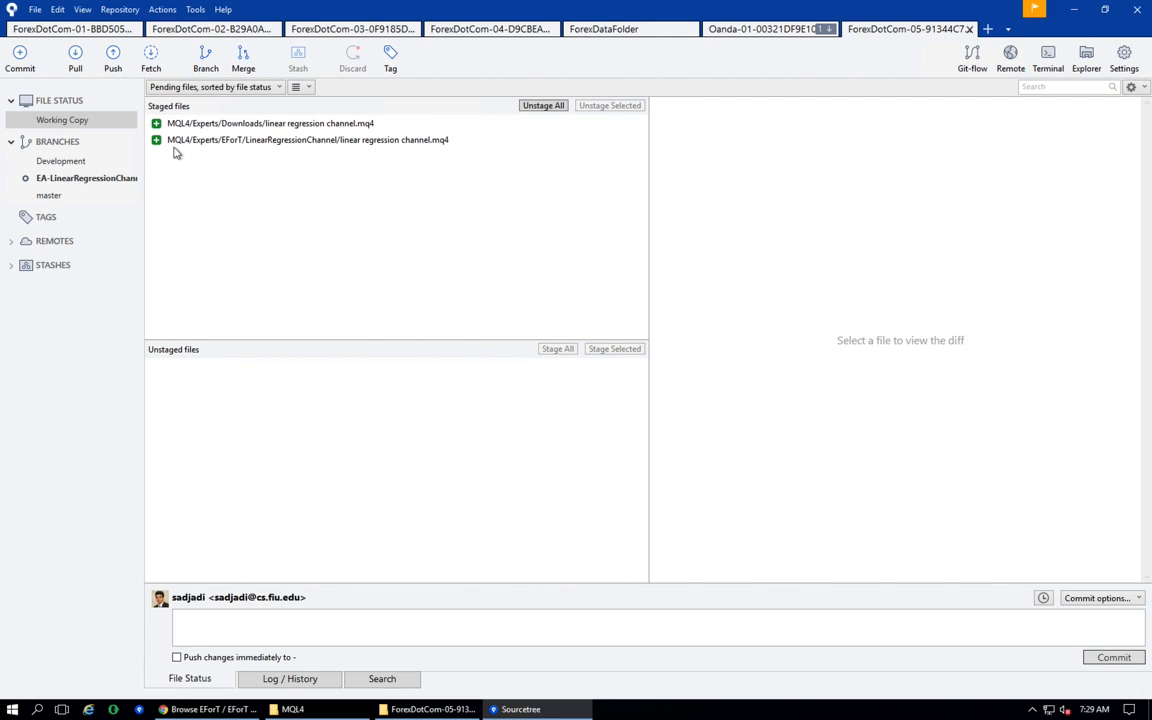
pyautogui.click(14, 57)
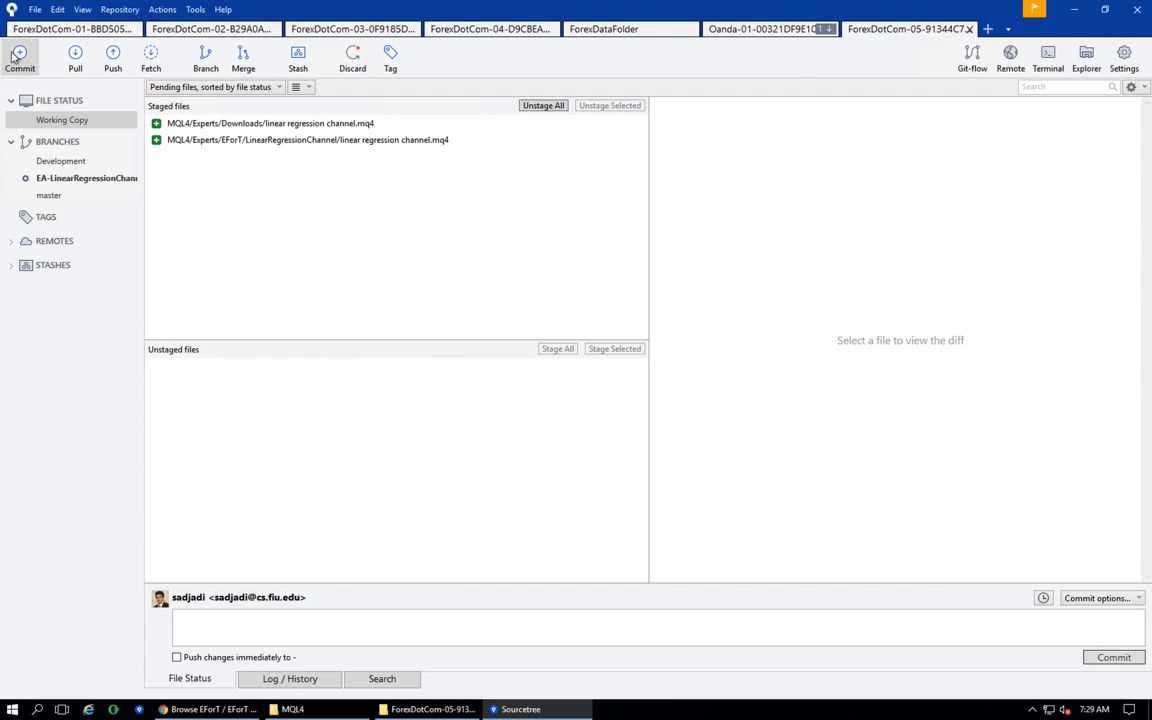
pyautogui.click(271, 616)
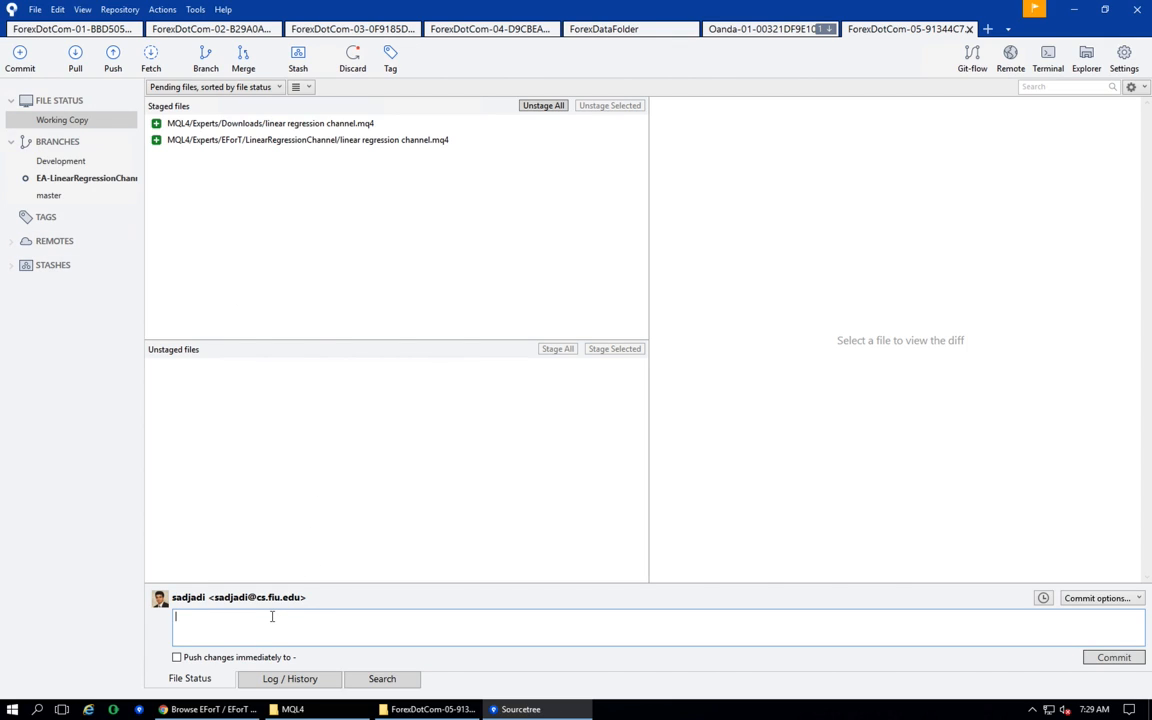
pyautogui.write('Firset commit for Linear Regression Channel e')
pyautogui.write('xpert')
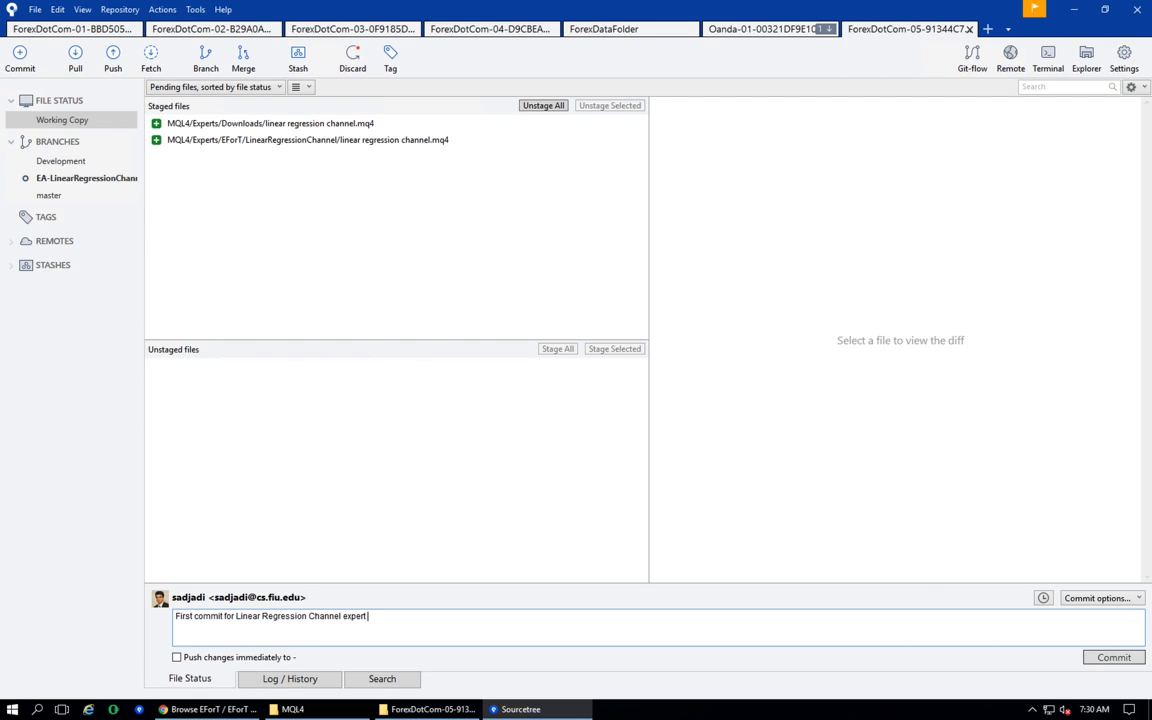
pyautogui.write(' advisor')
pyautogui.click(1131, 657)
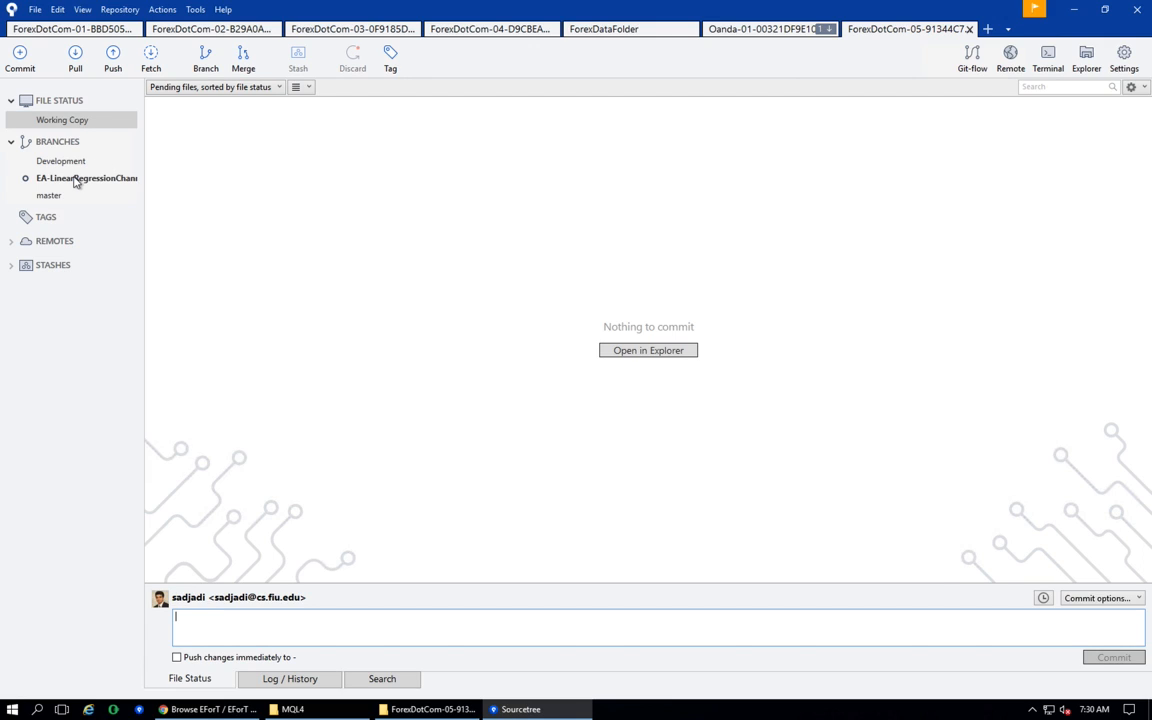
# Step: Review the local commit history, and switch to Bitbucket in Chrome to examine the EForT Forex Data Folder's remote commits and branches
pyautogui.click(288, 683)
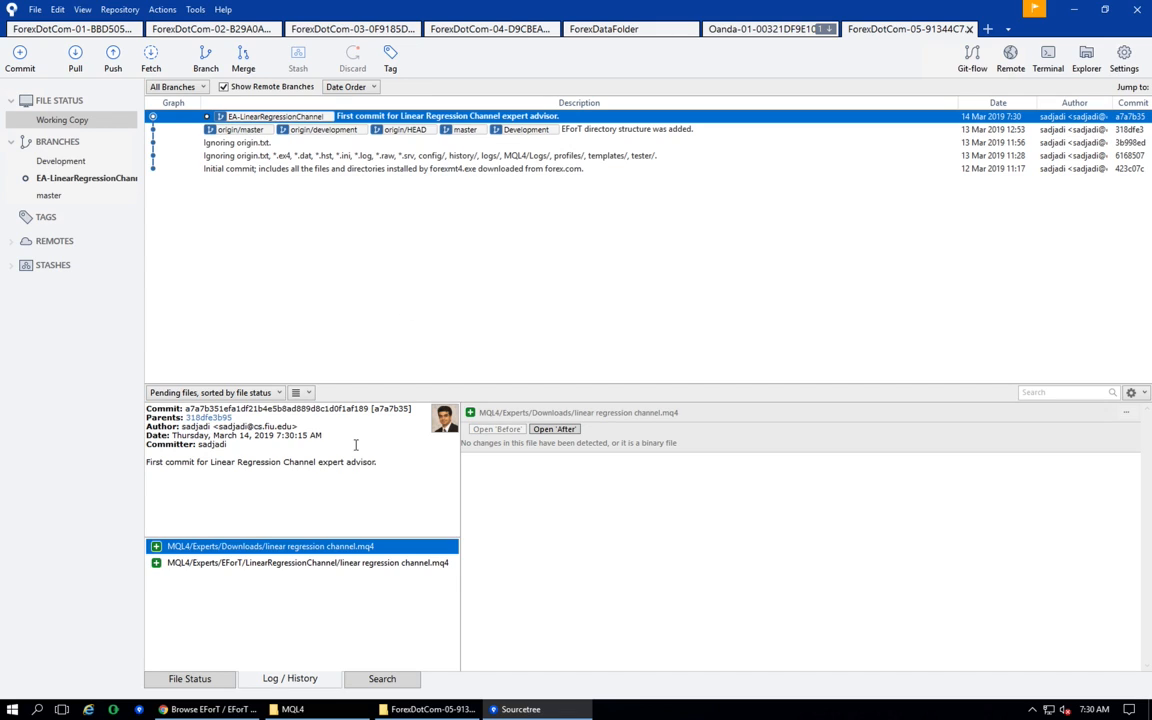
pyautogui.click(200, 710)
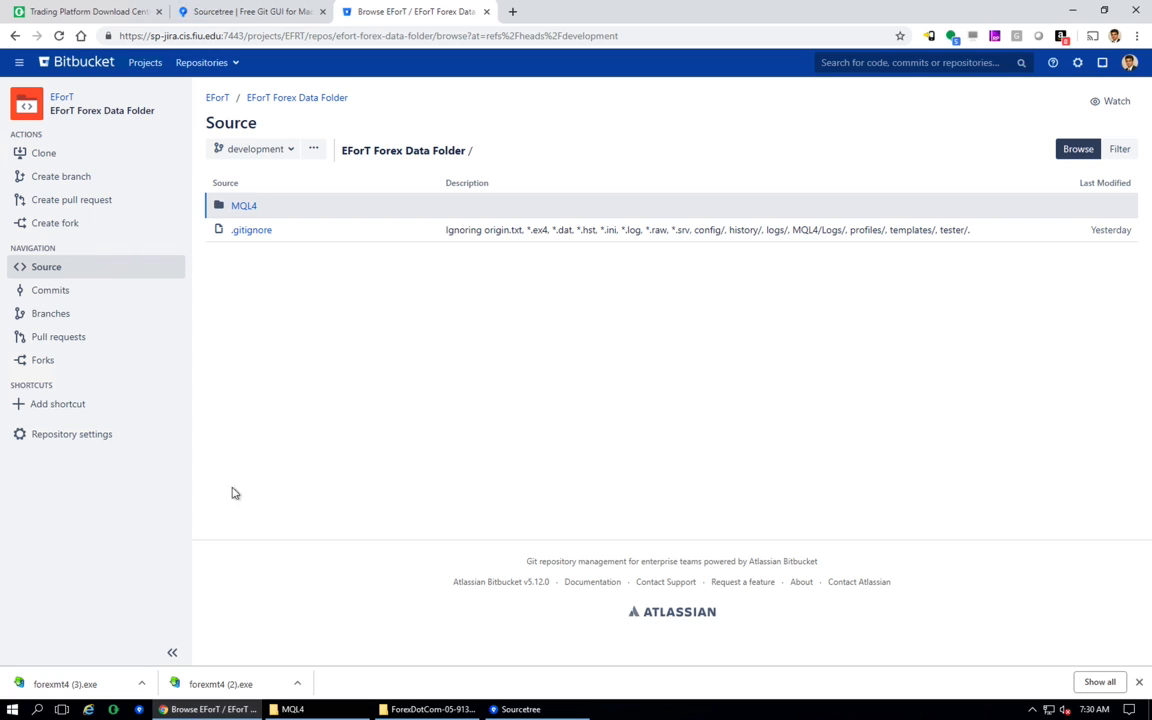
pyautogui.click(66, 292)
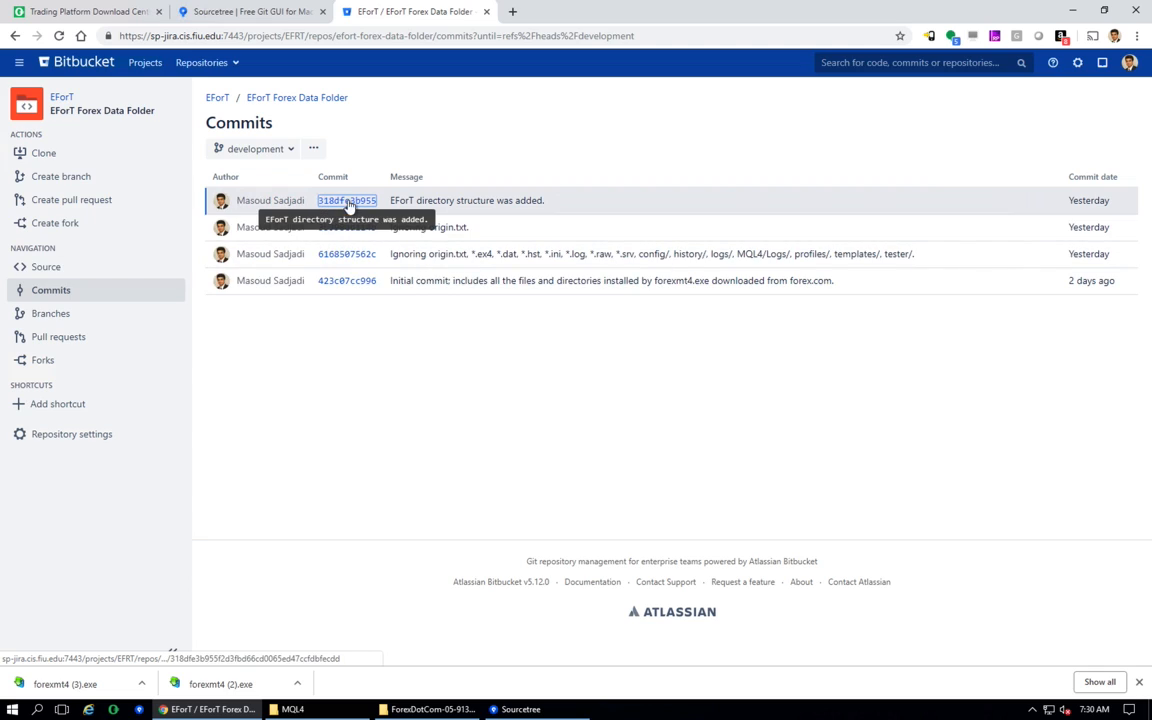
pyautogui.click(60, 316)
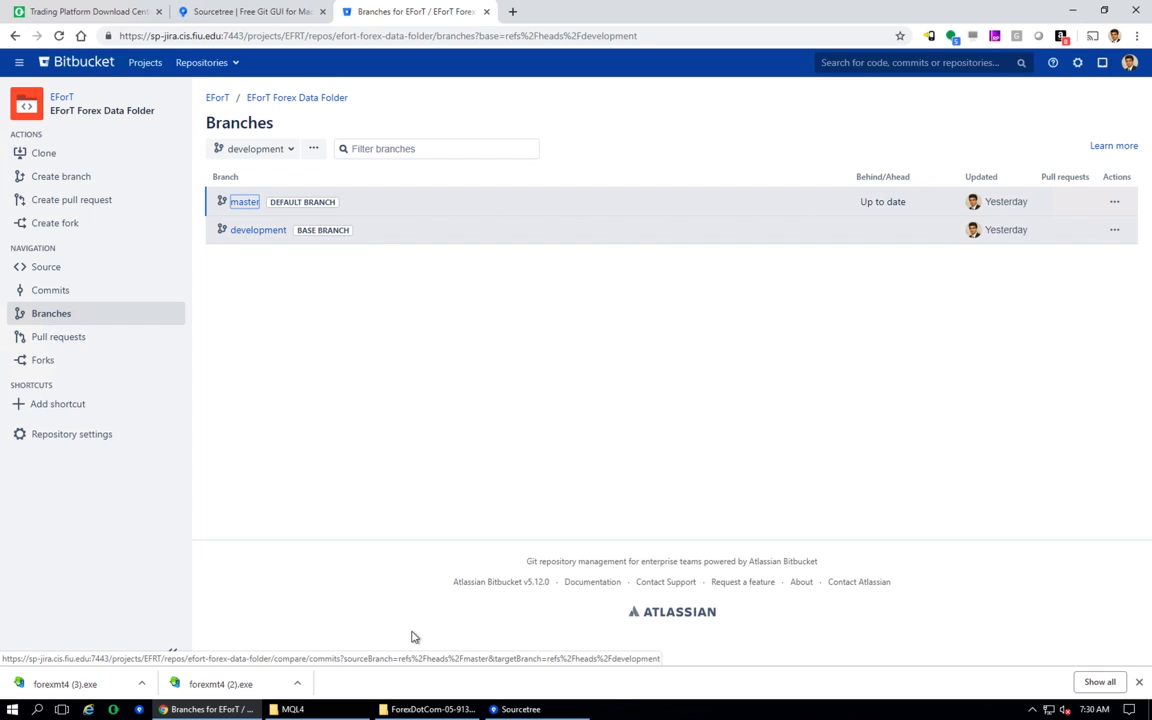
# Step: Switch to Sourcetree, fetch from all remotes, and view the pull options without pulling
pyautogui.click(518, 709)
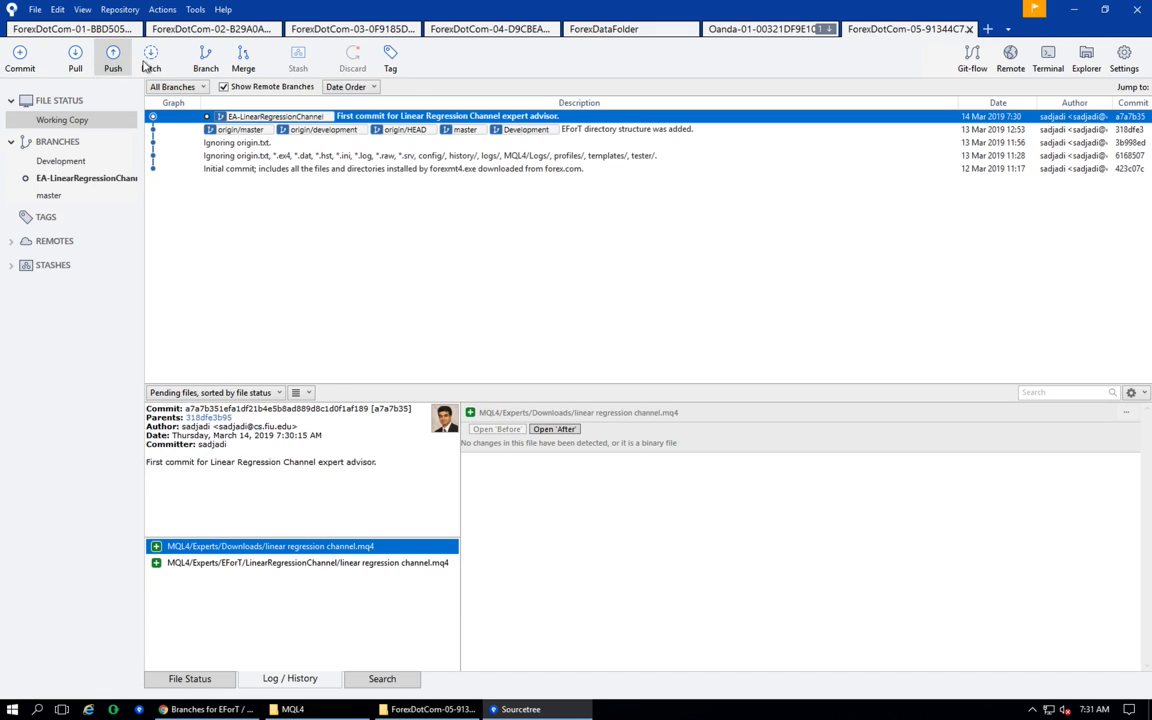
pyautogui.click(150, 60)
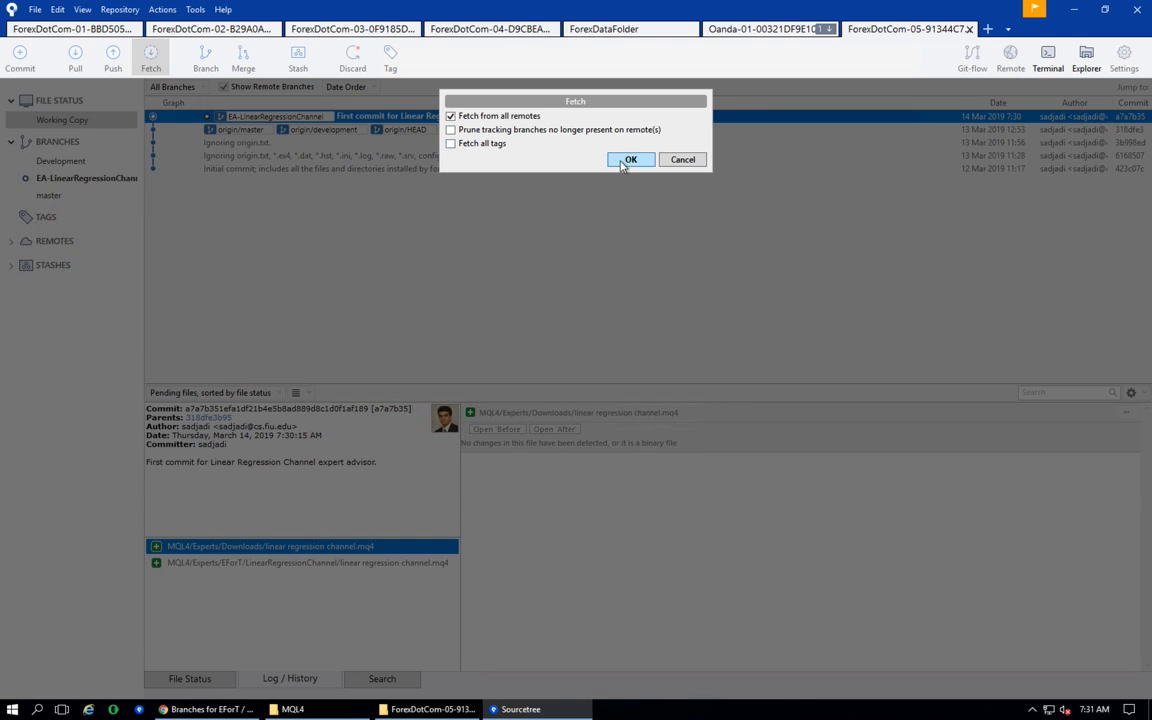
pyautogui.click(629, 161)
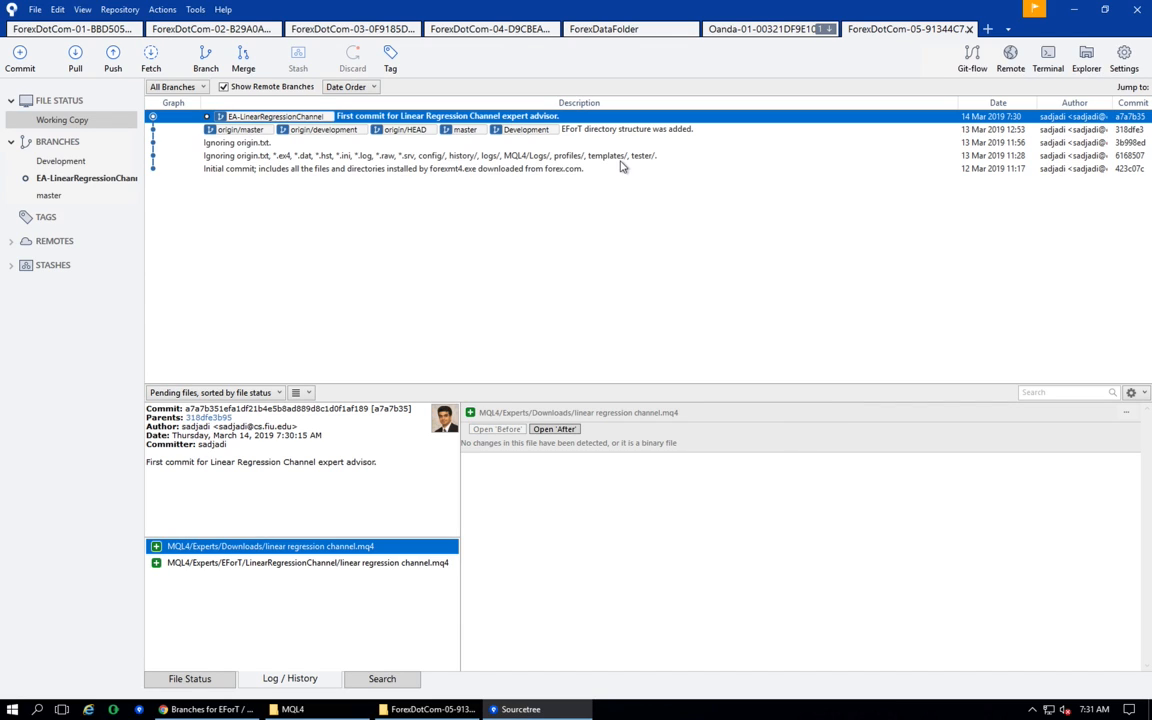
pyautogui.click(78, 64)
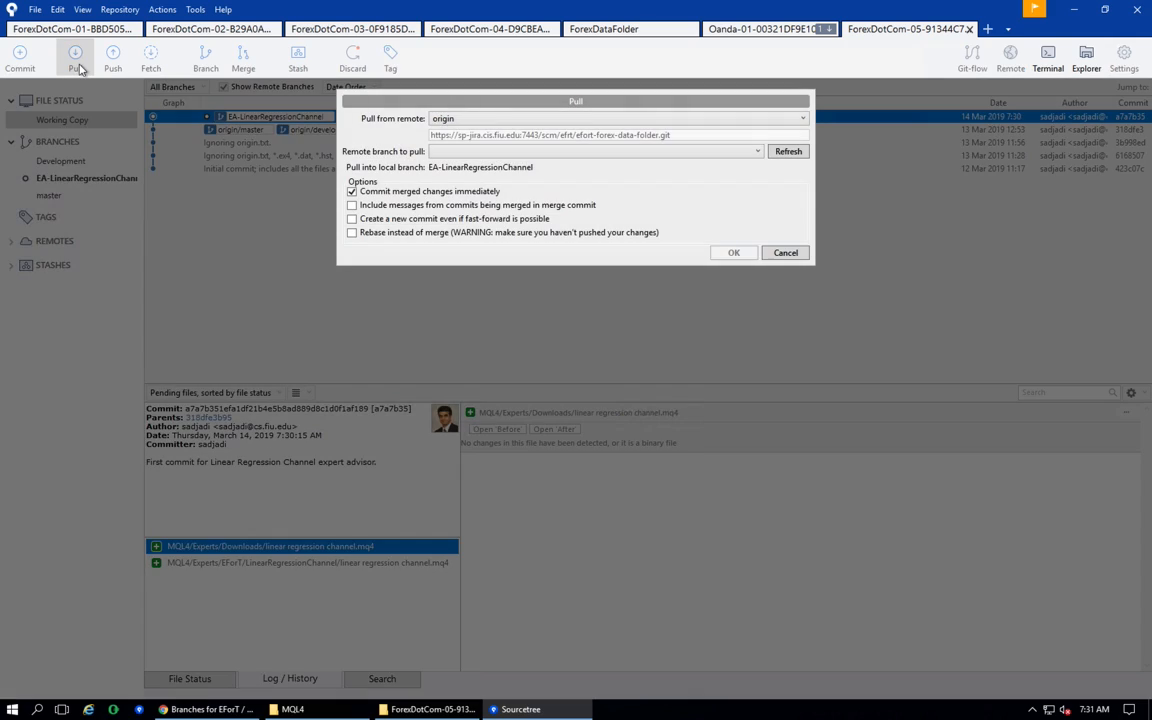
pyautogui.click(783, 252)
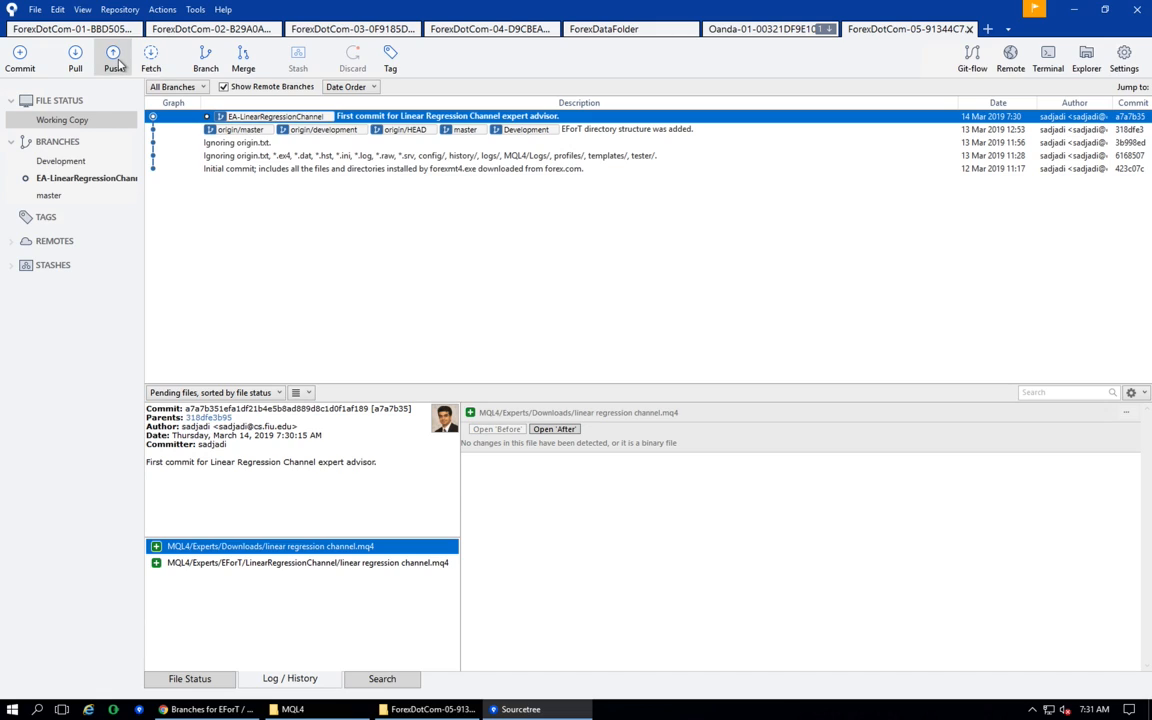
# Step: Push the local Development and EA-LinearRegressionChannel branches to same-named remote branches on origin, including all tags
pyautogui.click(116, 62)
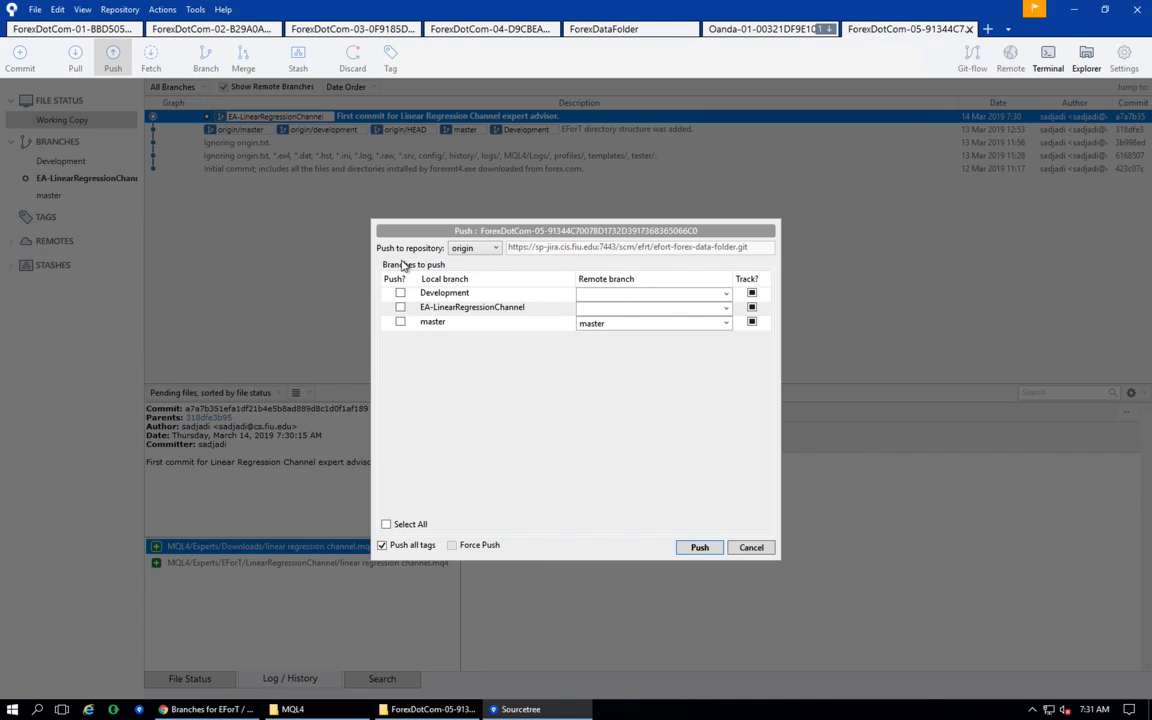
pyautogui.click(400, 293)
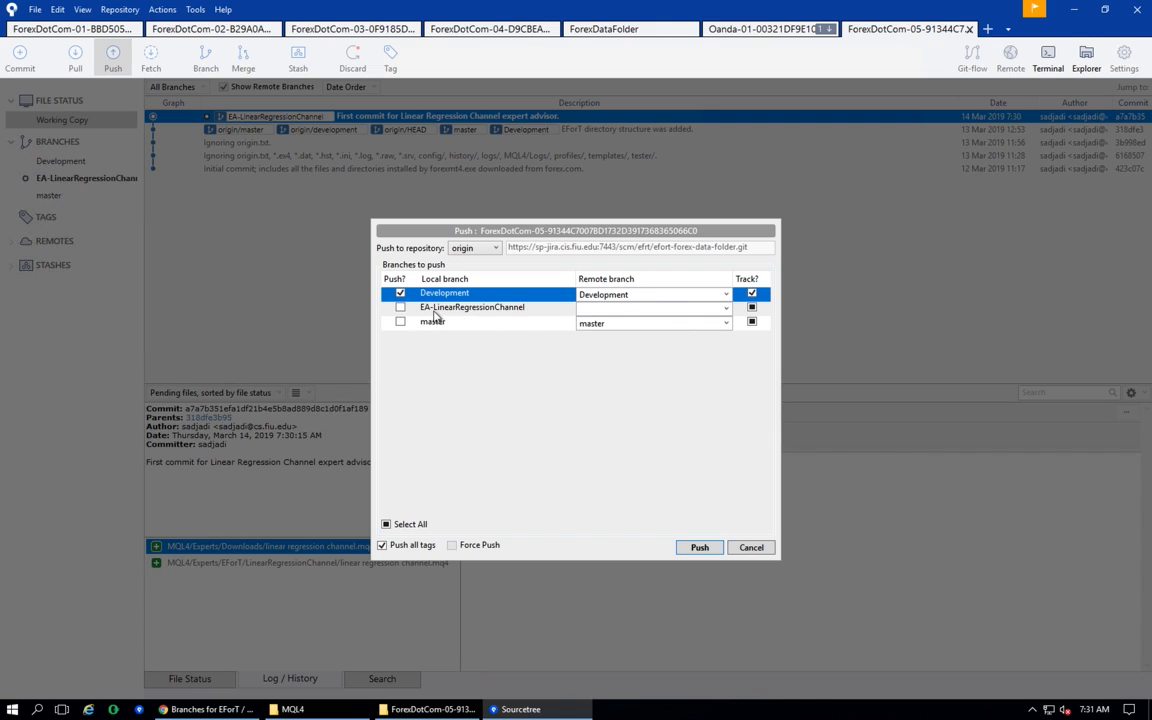
pyautogui.click(401, 313)
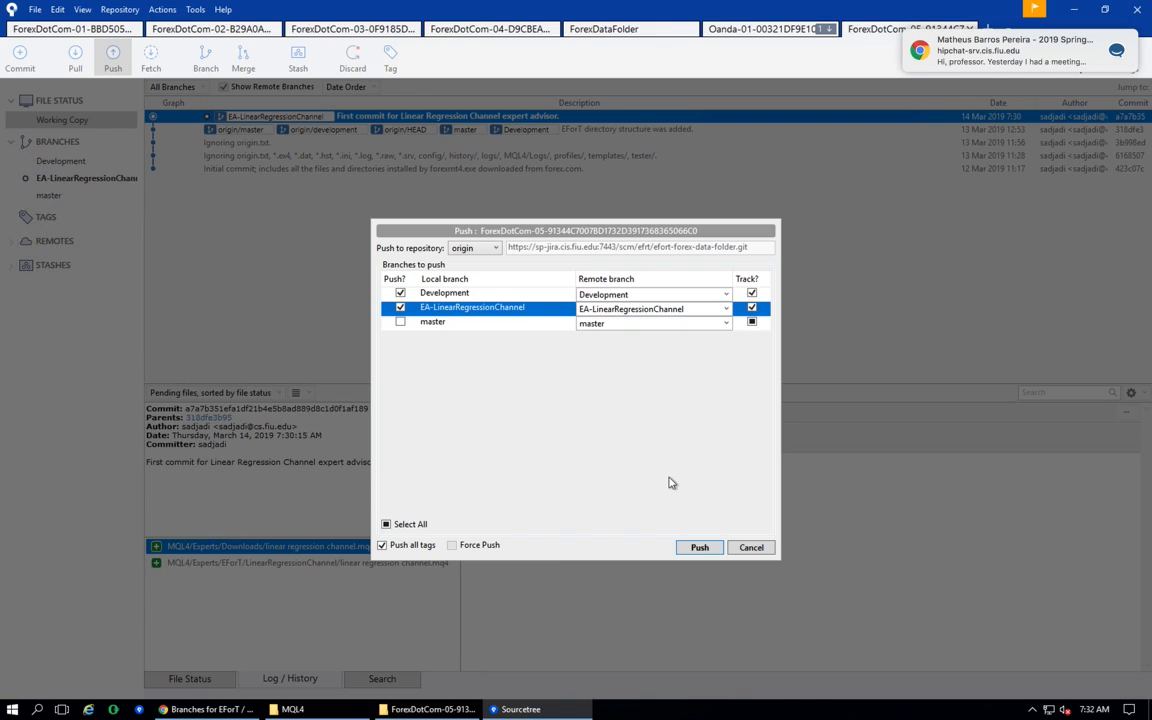
pyautogui.click(699, 548)
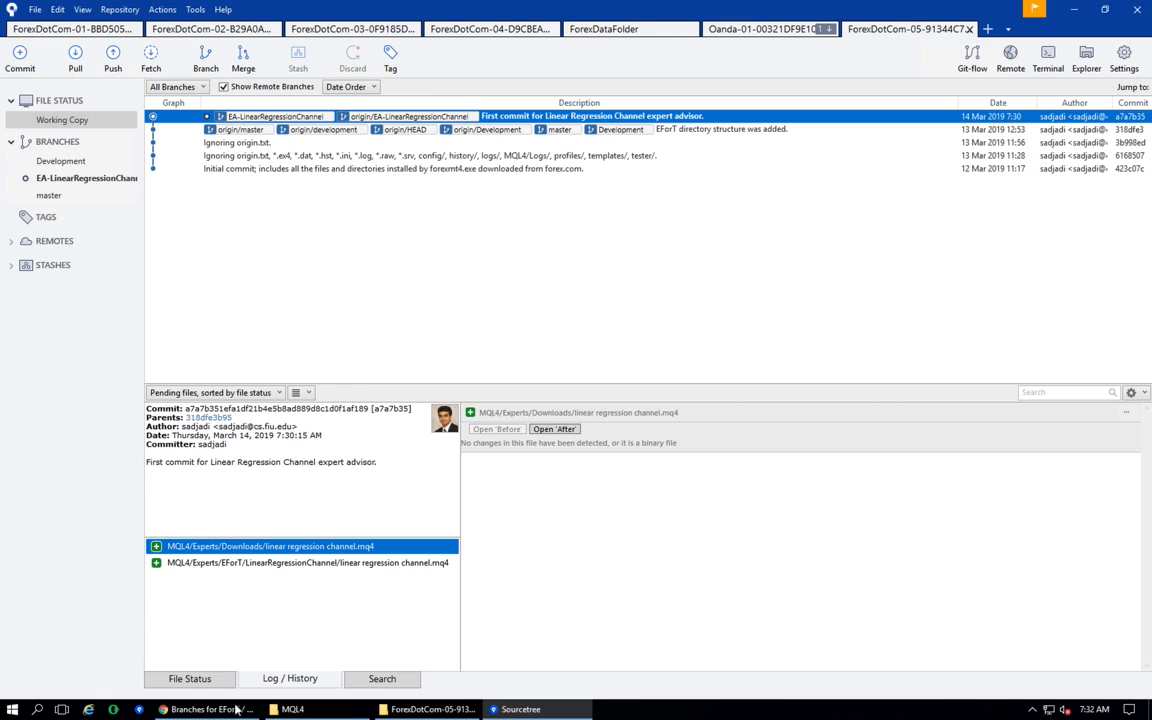
# Step: Switch to Chrome, refresh and review the EForT Forex Data Folder's branch list in Bitbucket, and return to Sourcetree
pyautogui.click(205, 709)
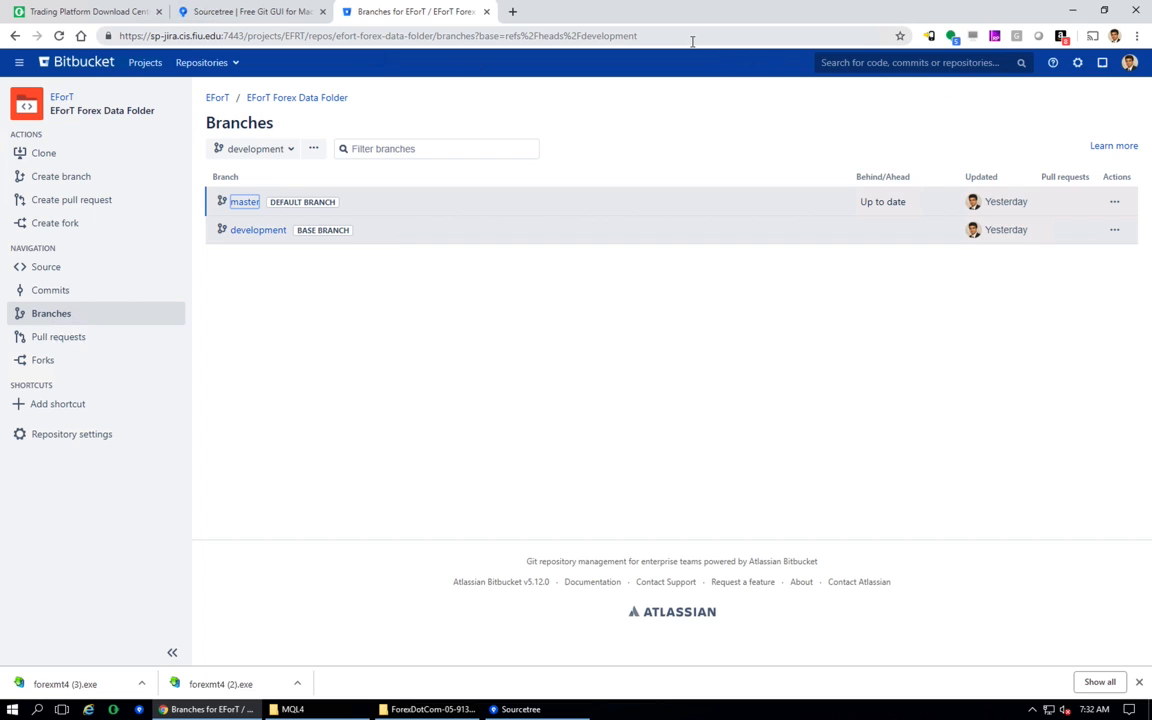
pyautogui.click(60, 37)
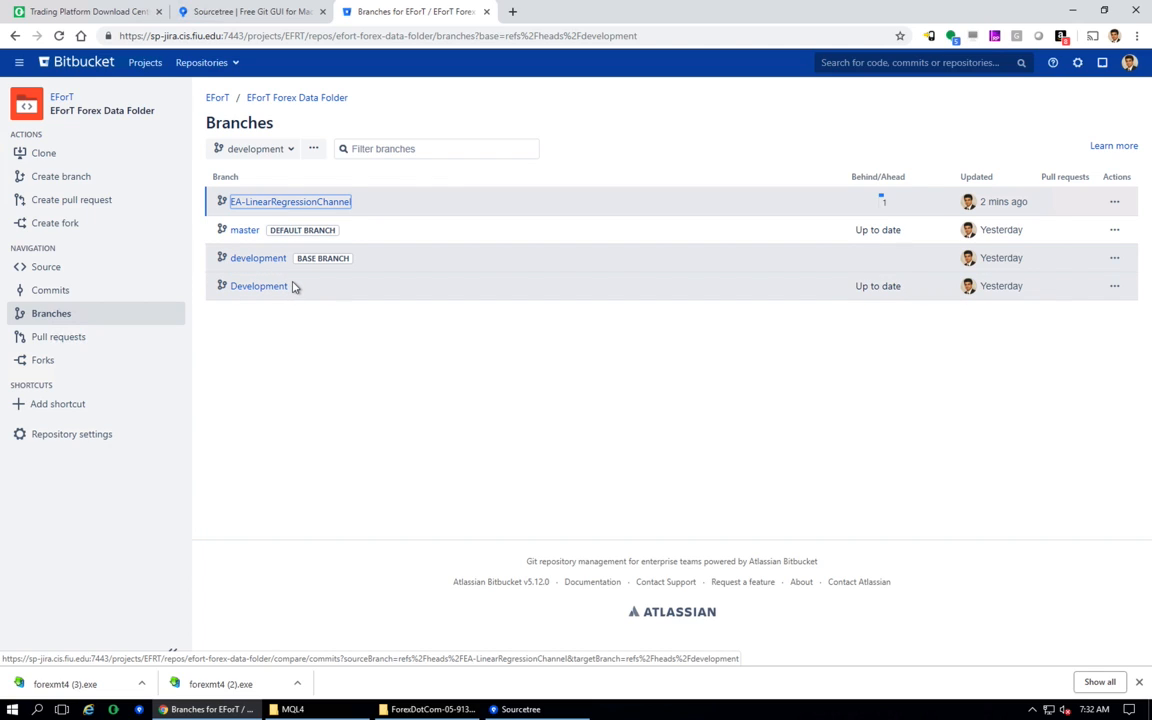
pyautogui.hotkey('alt', 'Tab')
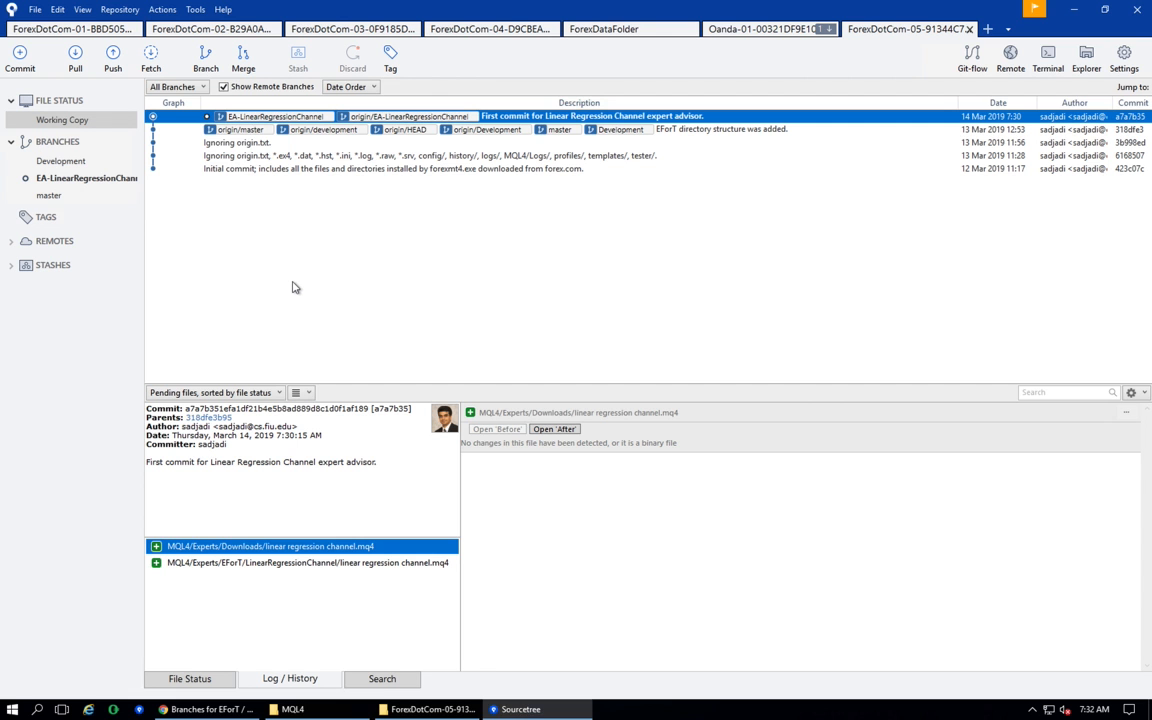
pyautogui.click(113, 62)
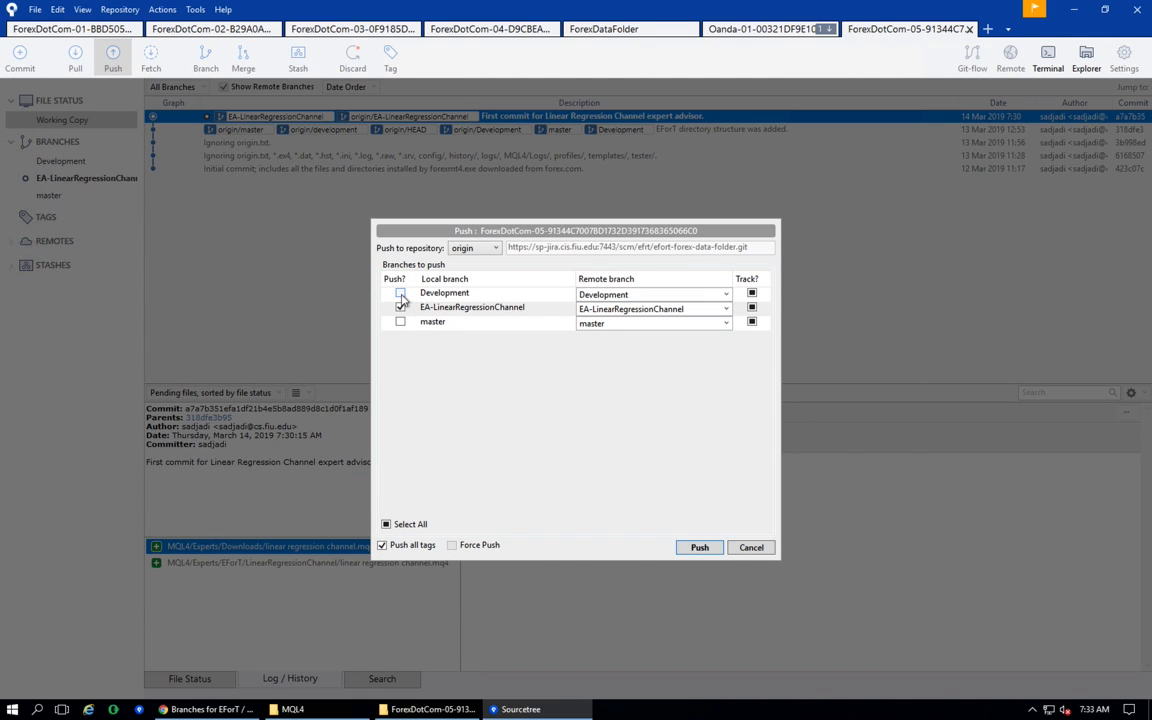
pyautogui.click(400, 293)
pyautogui.click(726, 295)
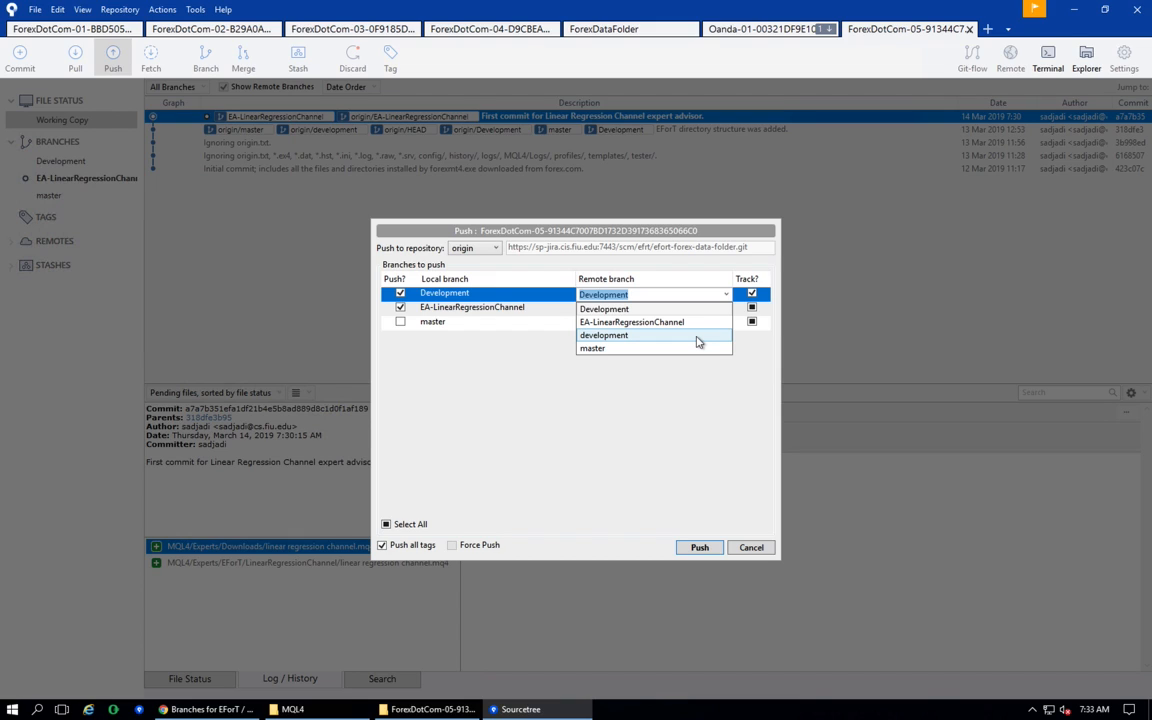
pyautogui.click(748, 549)
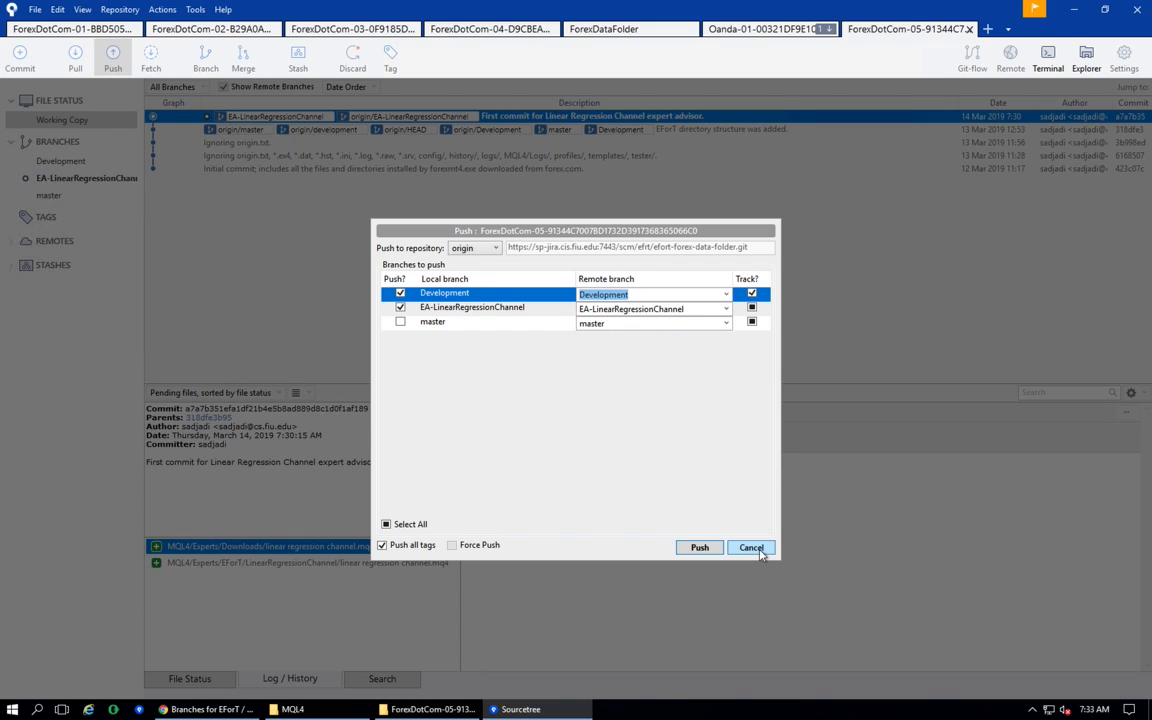
pyautogui.click(751, 548)
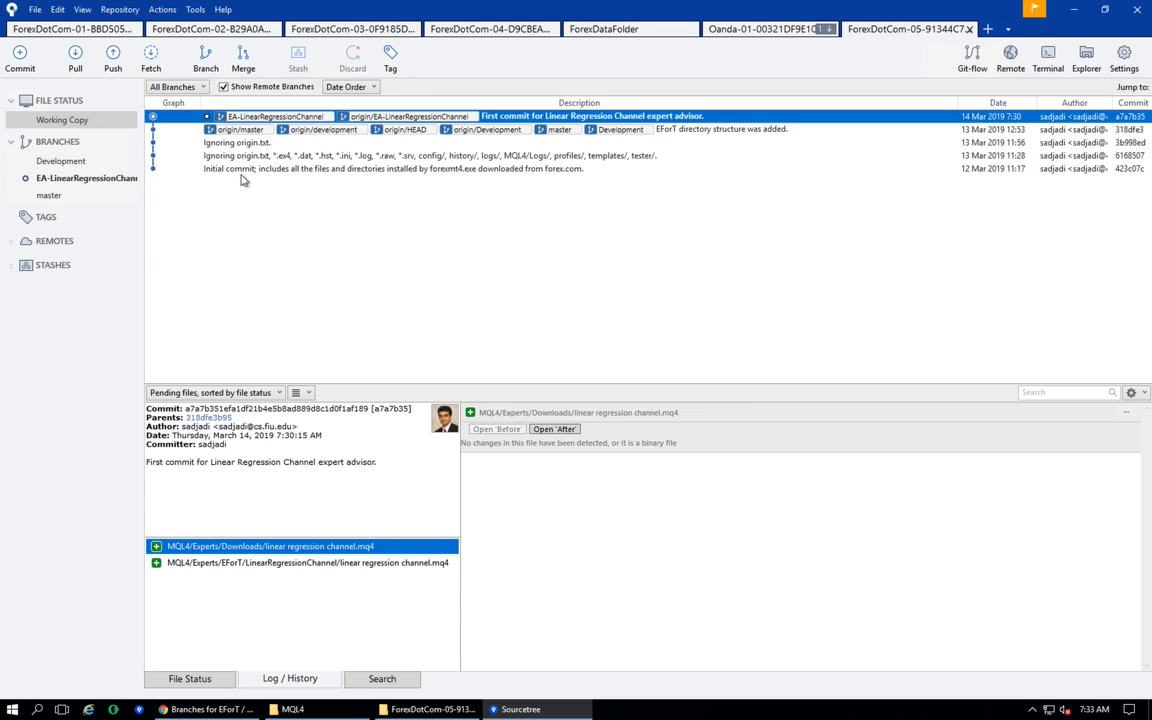
# Step: Try to rename the local Development branch to development
pyautogui.click(72, 164)
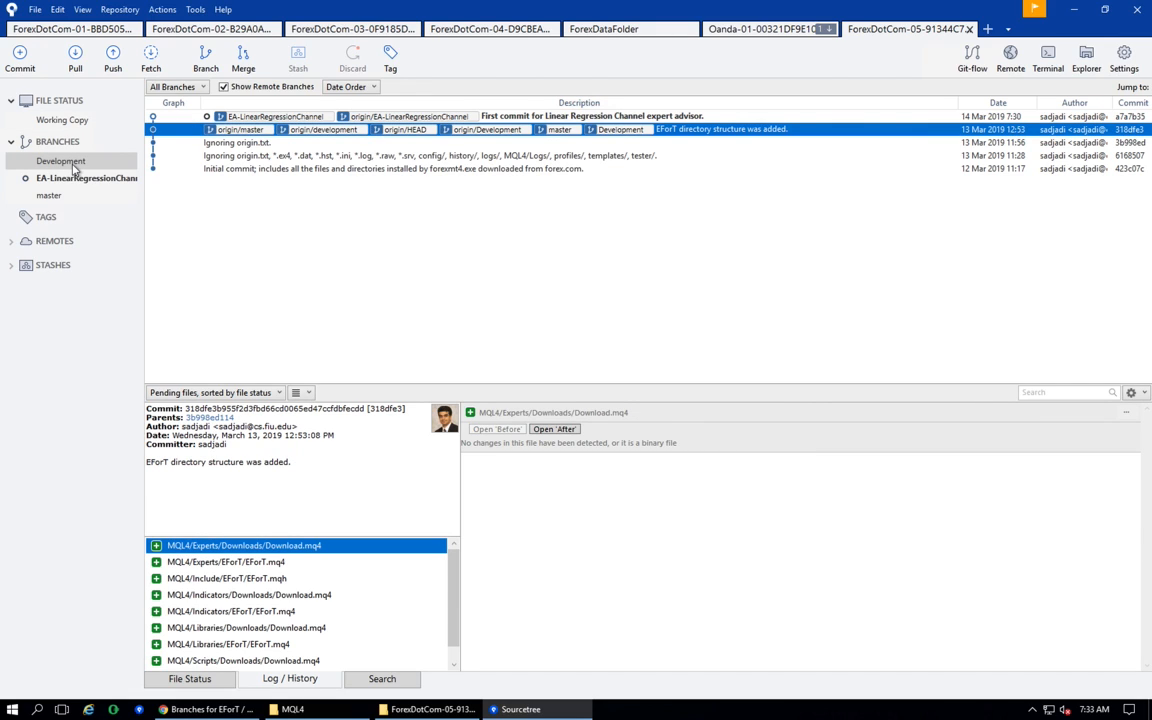
pyautogui.rightClick(73, 170)
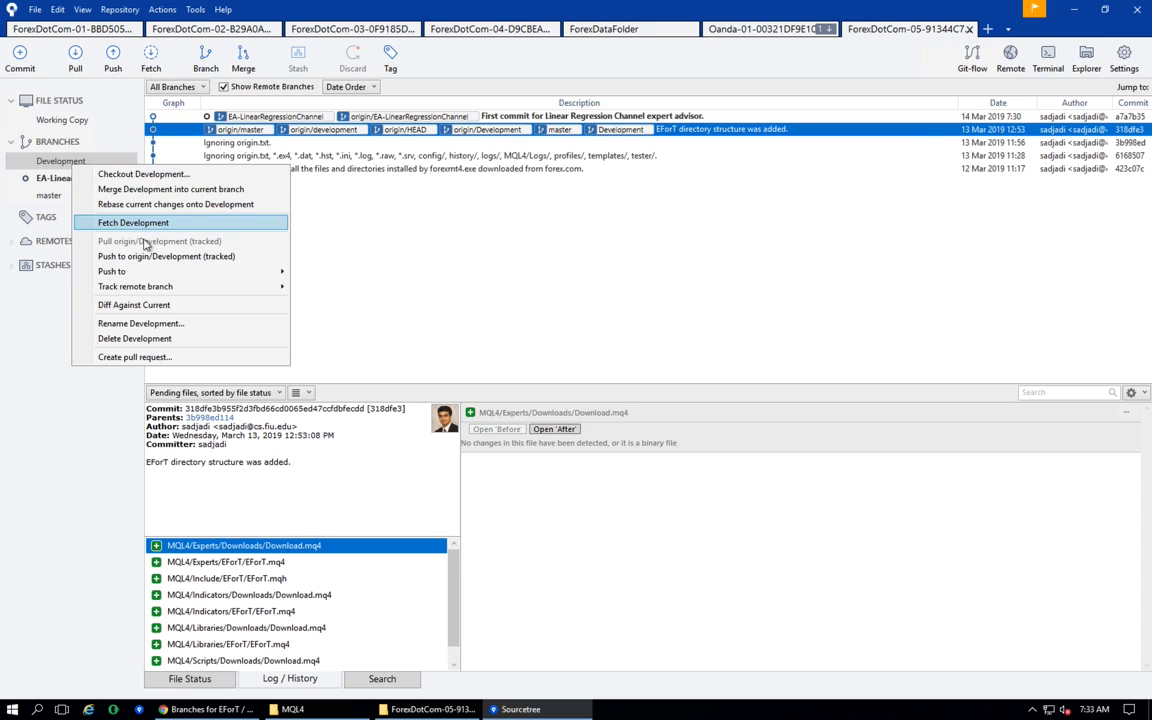
pyautogui.click(153, 323)
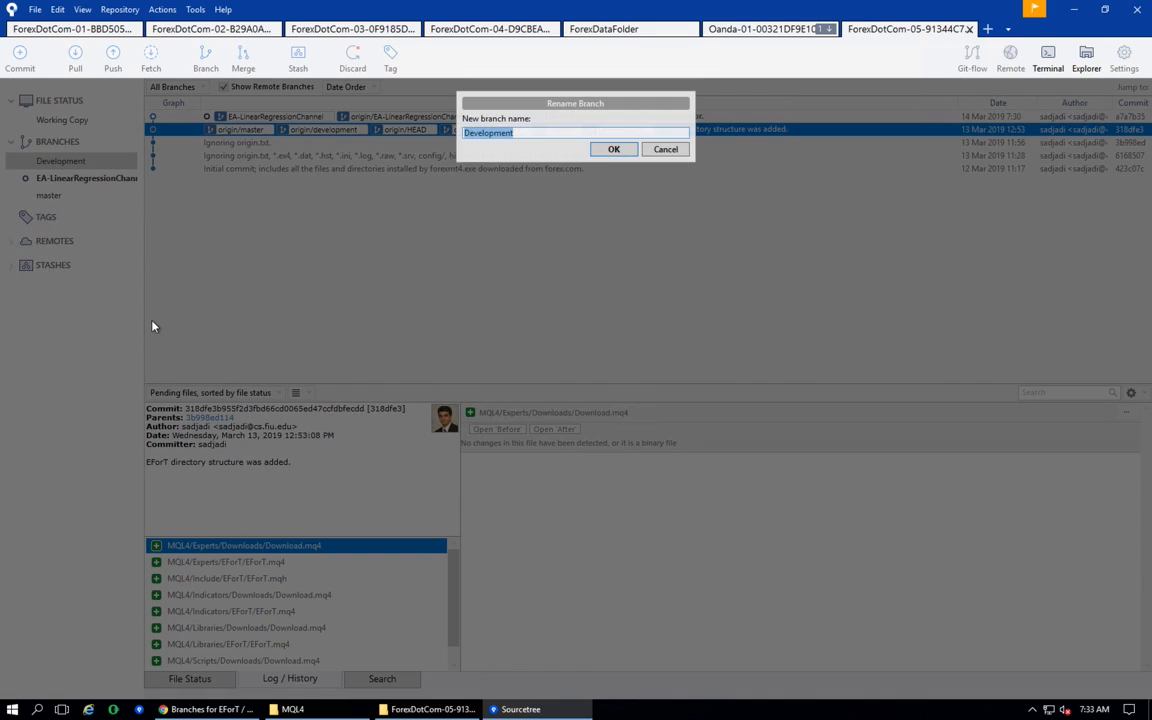
pyautogui.press('Home')
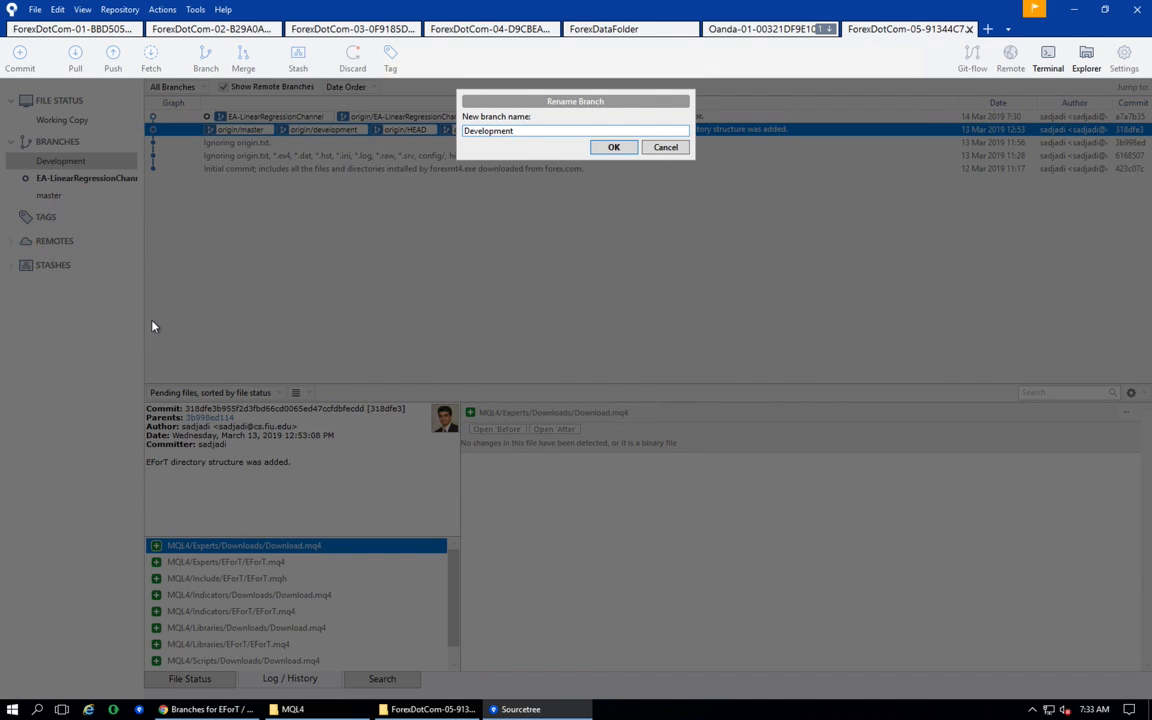
pyautogui.press('Delete')
pyautogui.write('d')
pyautogui.click(612, 147)
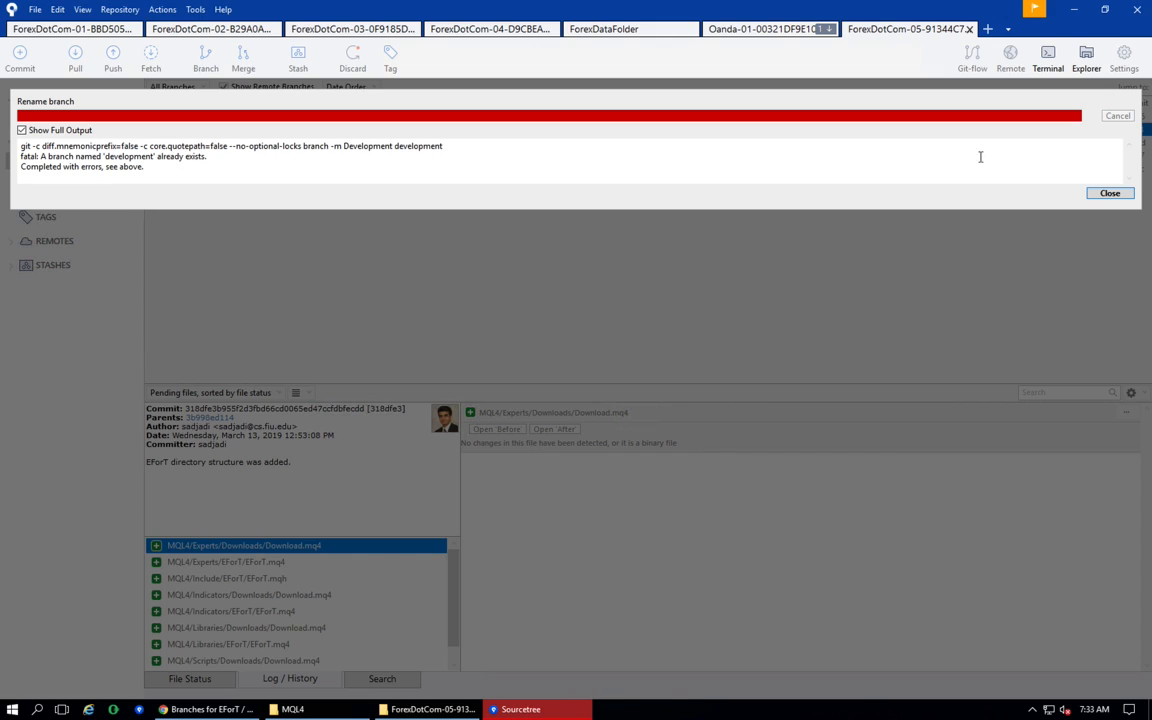
pyautogui.click(1111, 194)
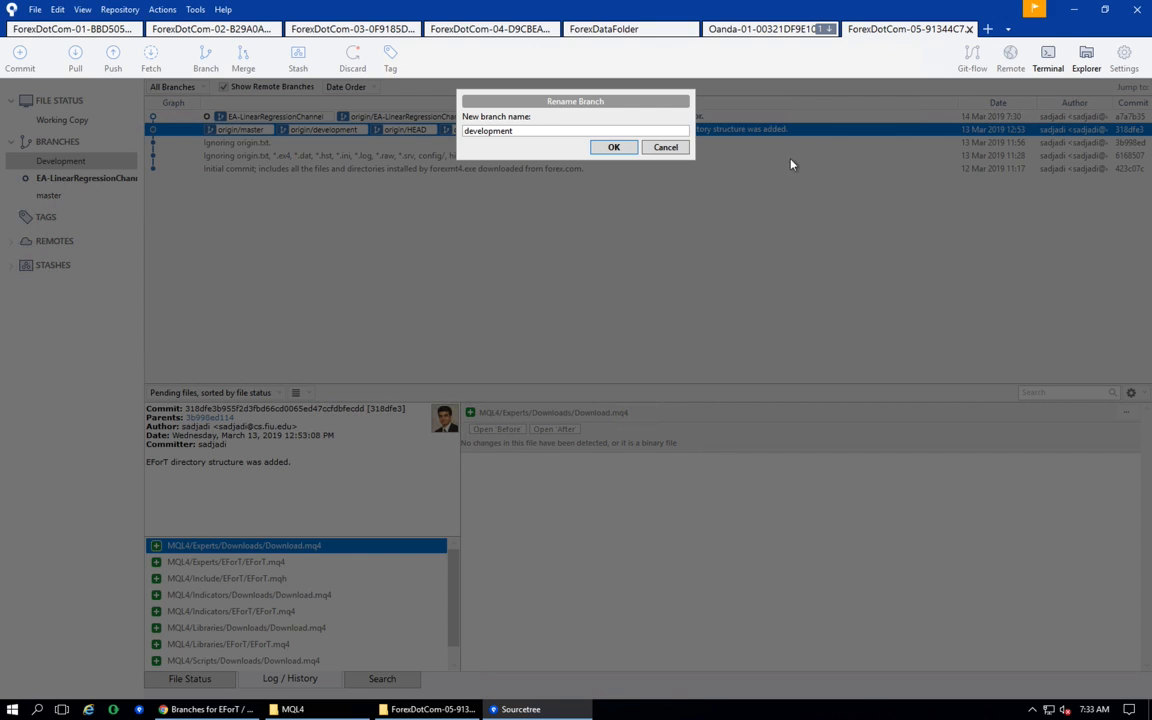
pyautogui.click(665, 147)
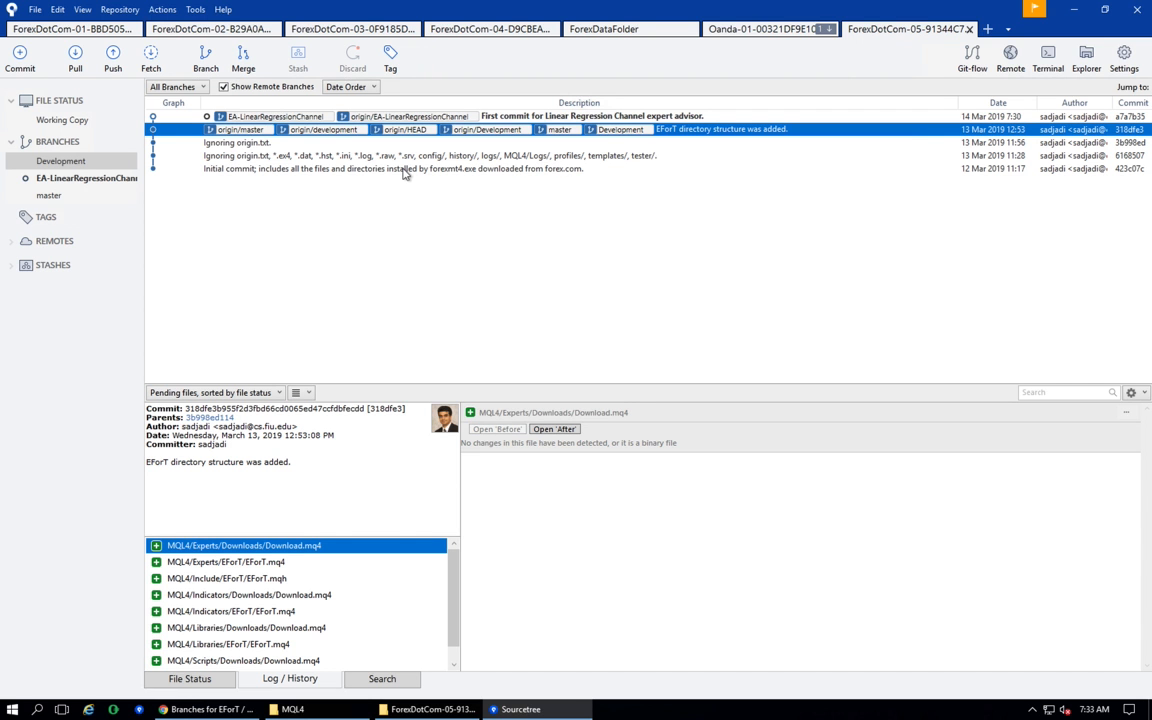
# Step: Delete the local Development branch without forcing the deletion
pyautogui.rightClick(76, 164)
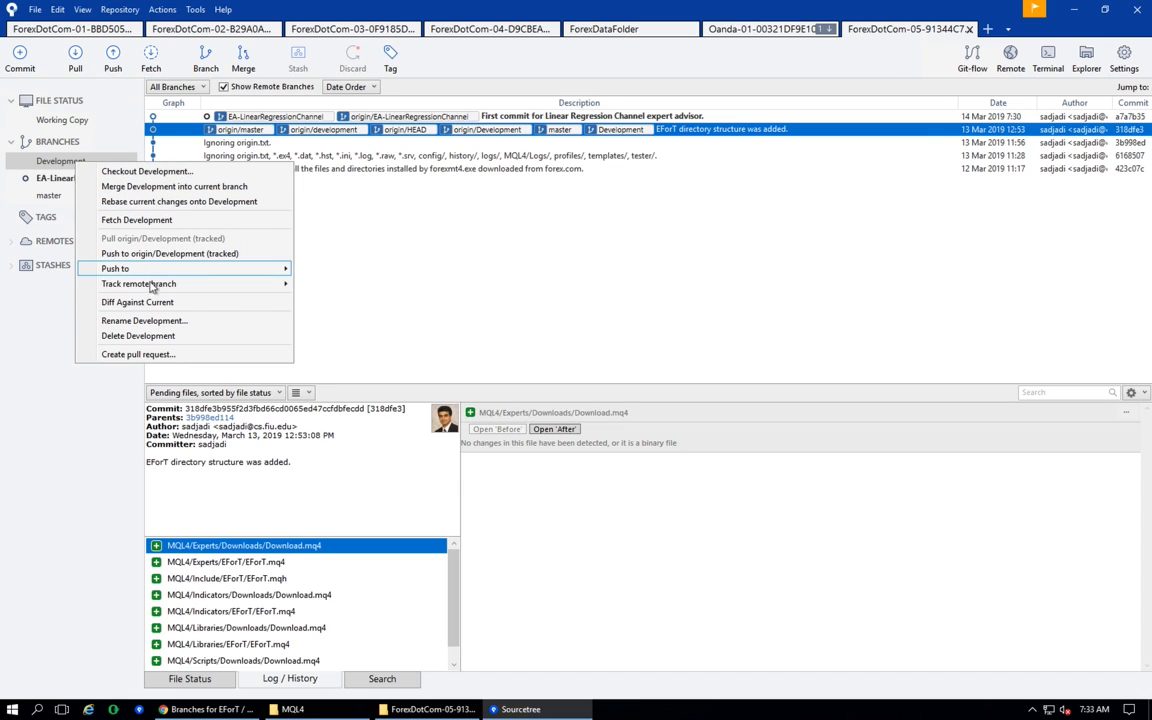
pyautogui.click(152, 335)
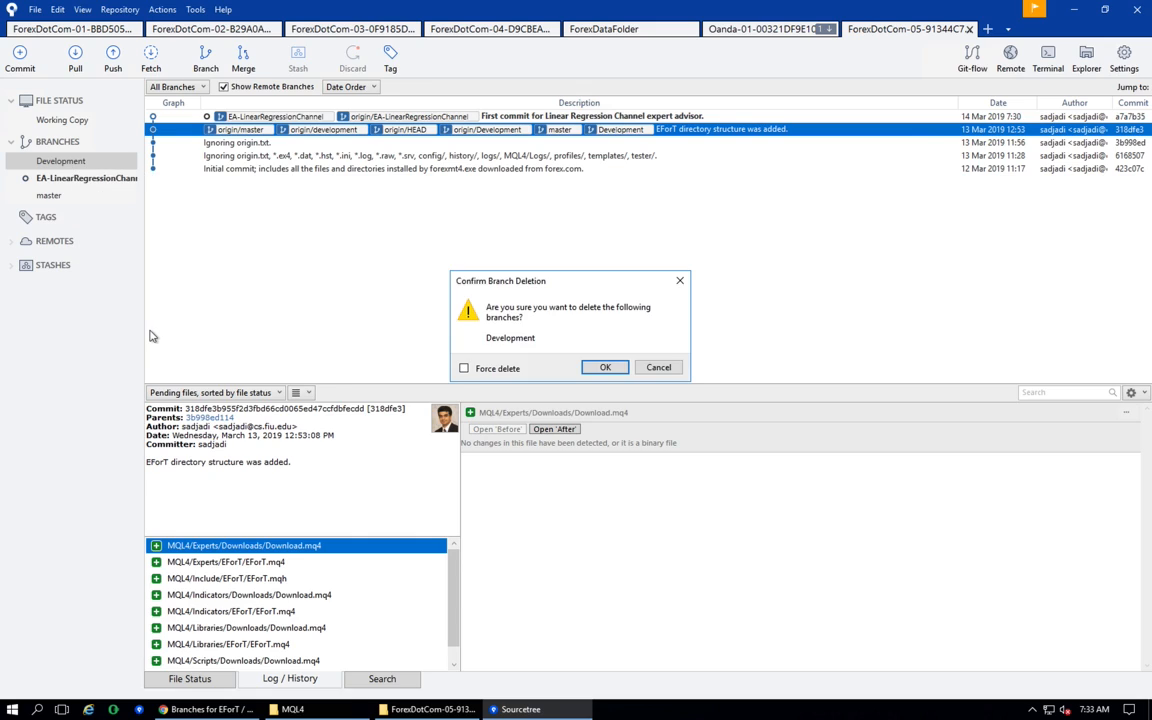
pyautogui.click(600, 369)
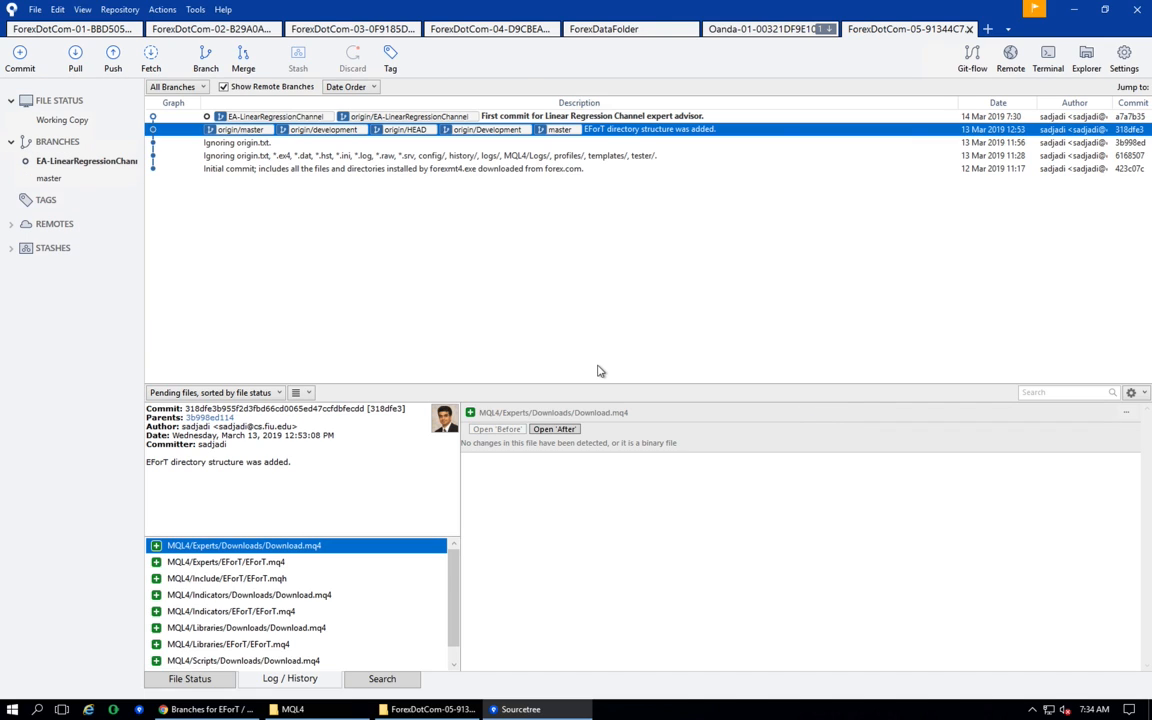
# Step: Select the local EA-LinearRegressionChannel branch and fetch updates from the remote repository
pyautogui.click(83, 164)
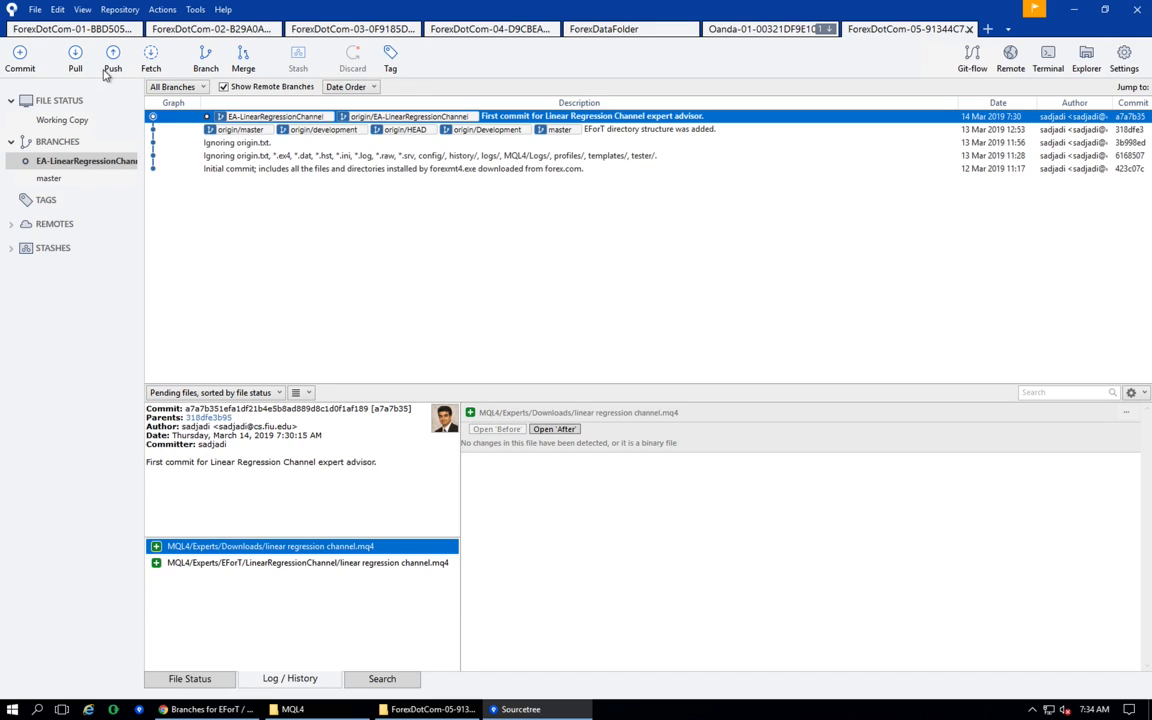
pyautogui.click(150, 55)
pyautogui.click(633, 160)
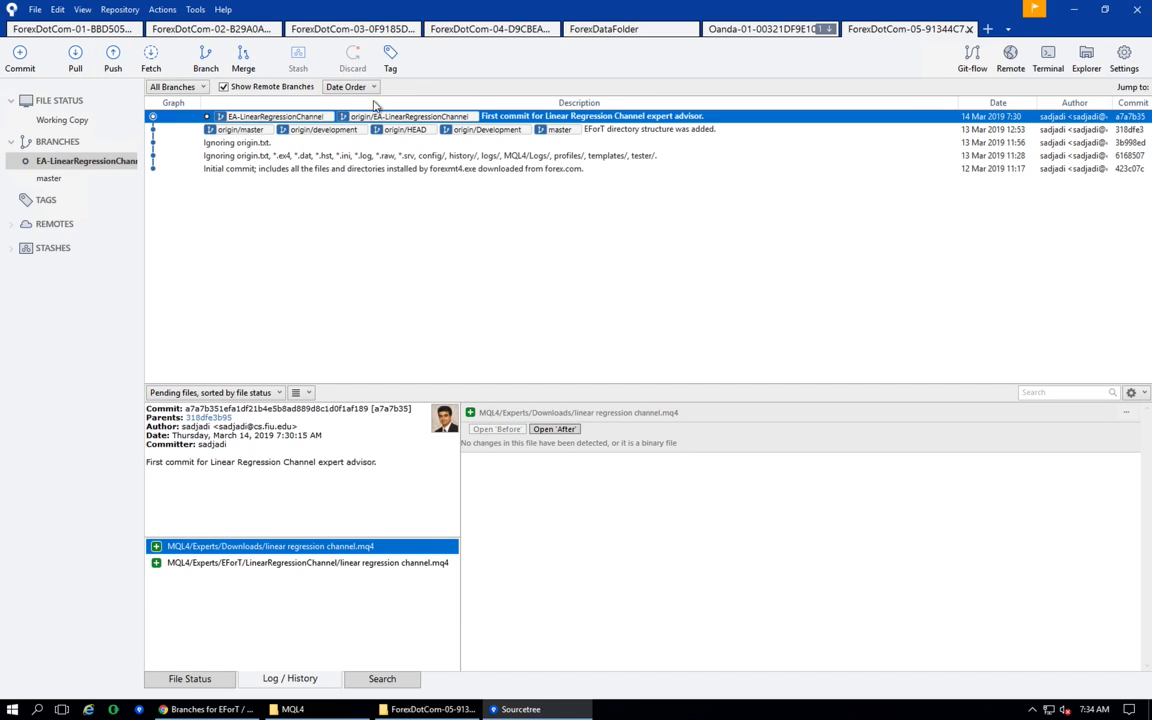
# Step: Push only the EA-LinearRegressionChannel branch and all tags to origin, and switch to Bitbucket in Chrome
pyautogui.click(113, 62)
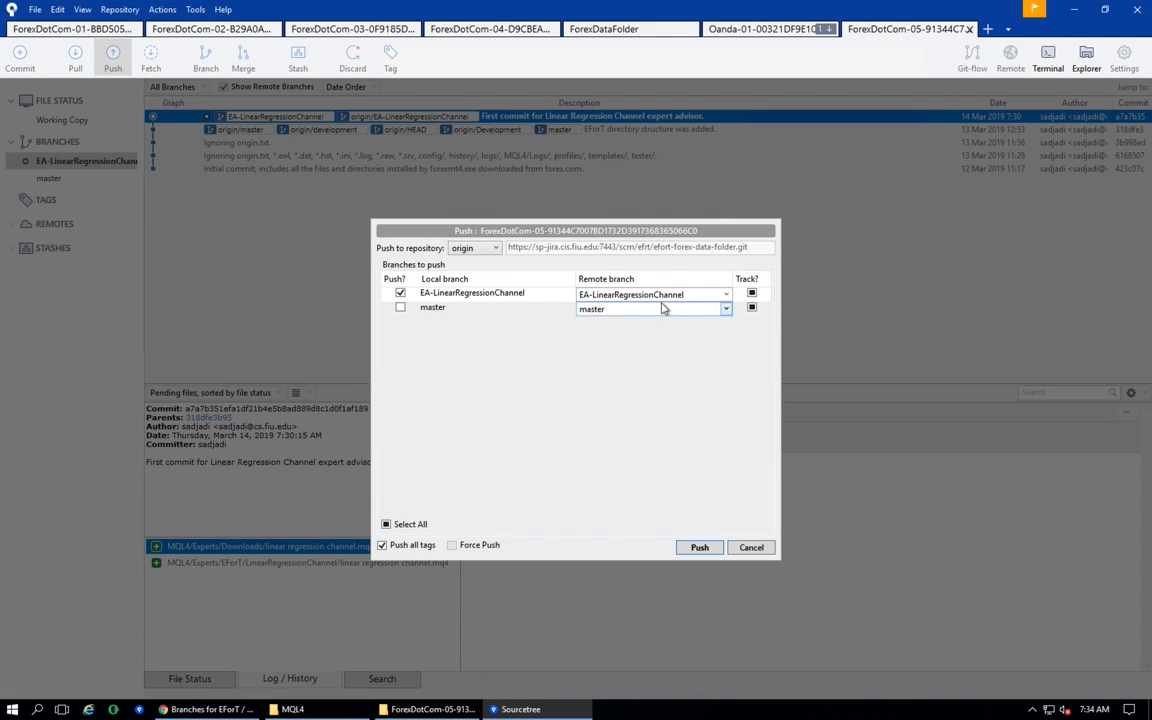
pyautogui.click(699, 547)
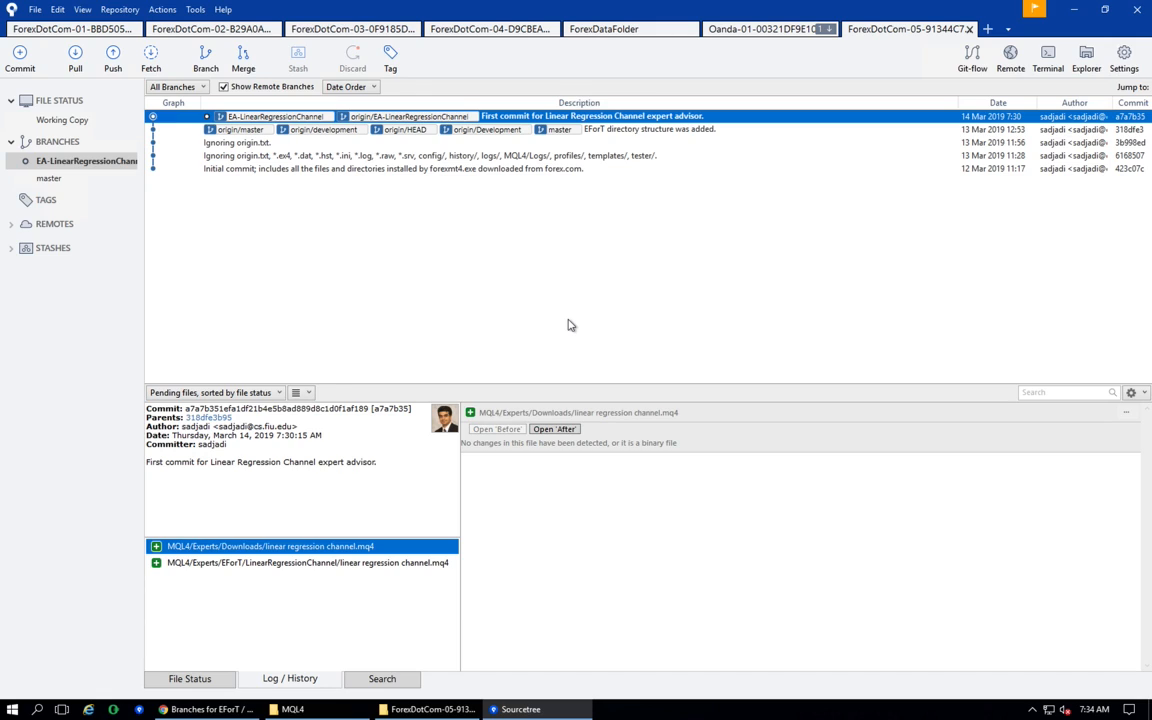
pyautogui.hotkey('alt', 'Tab')
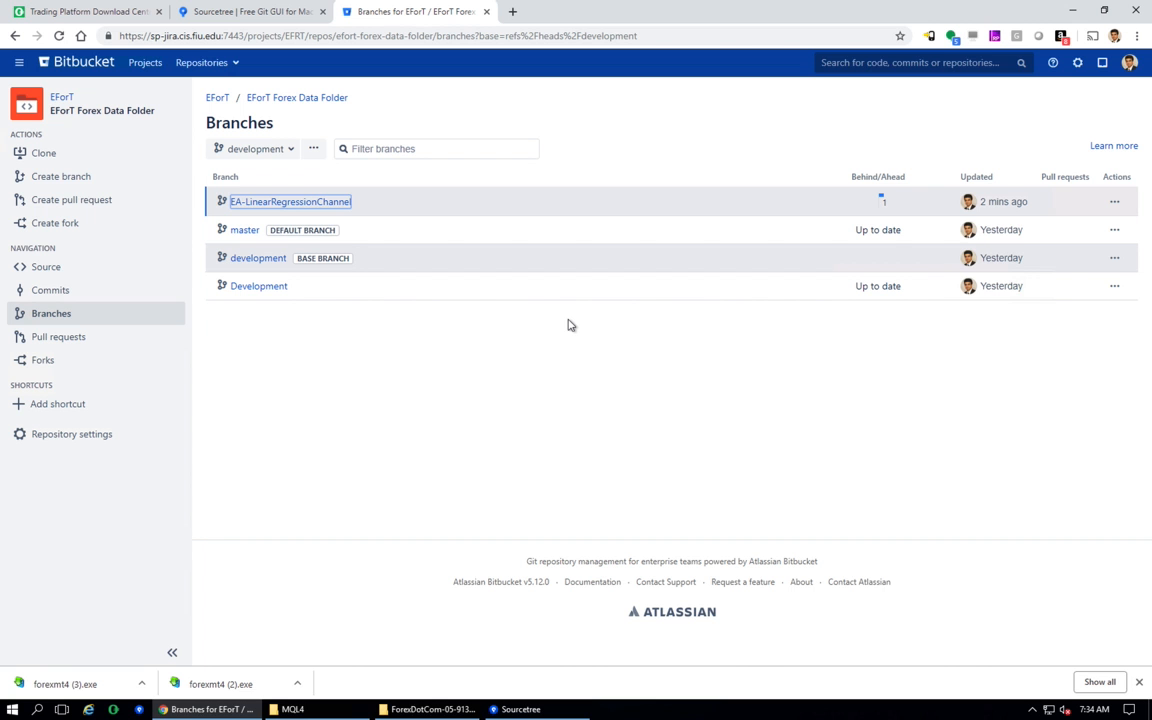